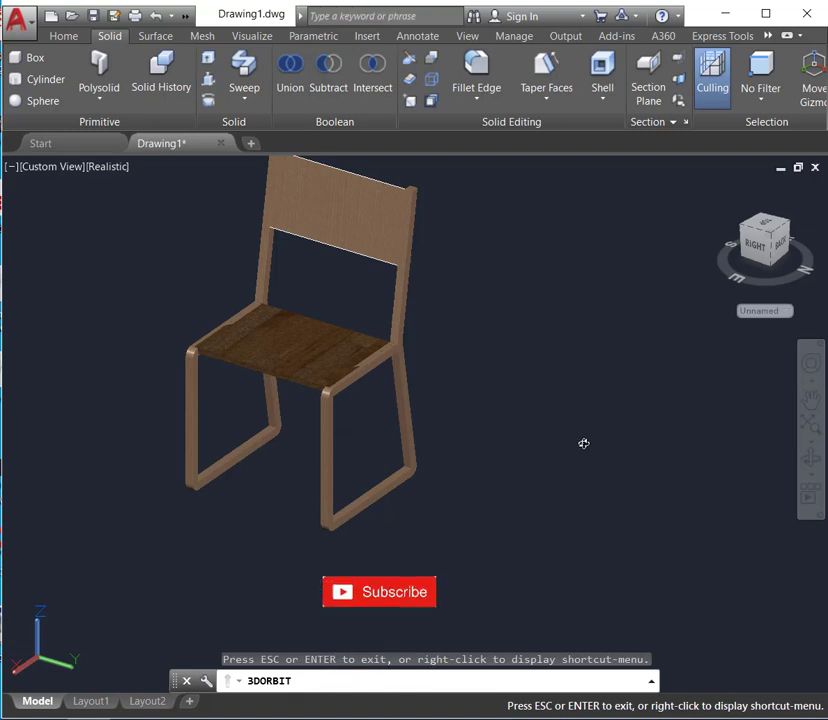
Orbit the finished wooden chair model to view it from another side.
mouse_move(584, 443)
left_mouse_down()
mouse_move(453, 410)
mouse_move(458, 364)
mouse_move(506, 327)
mouse_move(540, 316)
mouse_move(445, 412)
mouse_move(570, 379)
mouse_move(643, 423)
mouse_move(667, 451)
mouse_move(726, 470)
mouse_move(700, 499)
mouse_move(451, 445)
mouse_move(475, 499)
mouse_move(429, 474)
mouse_move(388, 499)
mouse_move(442, 381)
mouse_move(432, 387)
mouse_move(458, 383)
mouse_move(451, 406)
mouse_move(418, 416)
mouse_move(549, 422)
mouse_move(506, 451)
mouse_move(475, 456)
mouse_move(484, 443)
mouse_move(601, 408)
left_mouse_up()
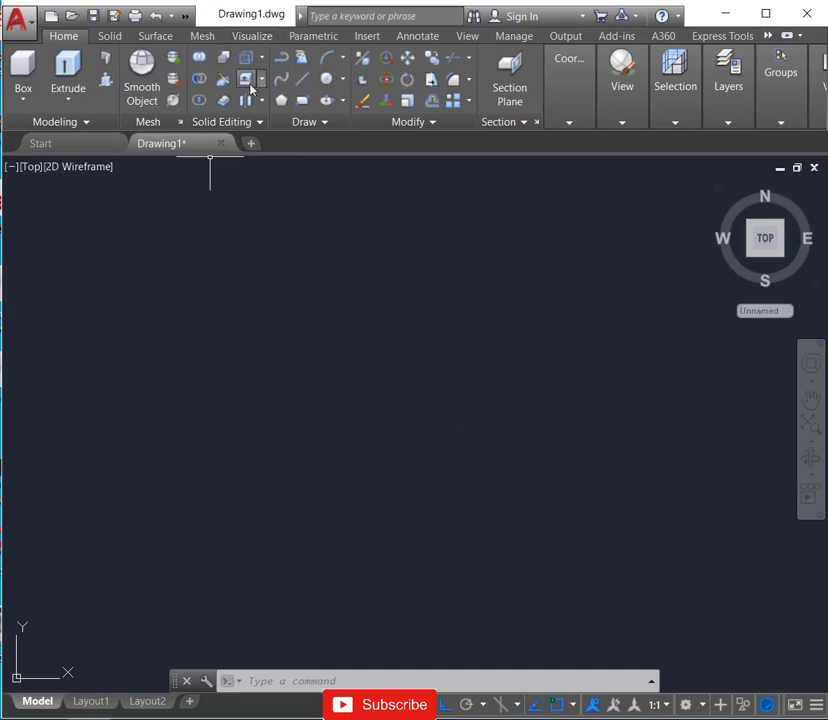
Draw an 18-unit vertical line upward and window-select it.
left_click(301, 79)
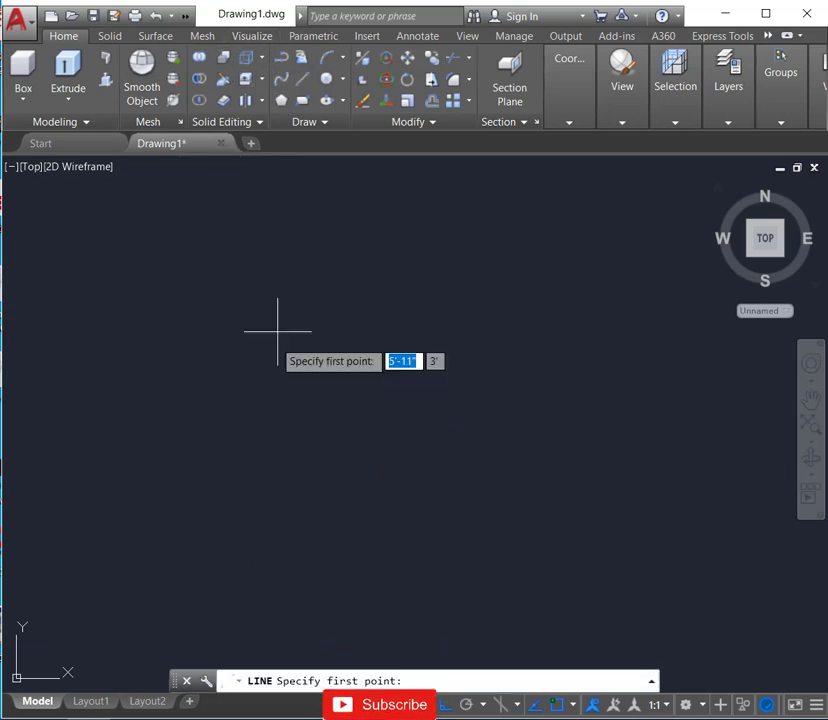
left_click(242, 431)
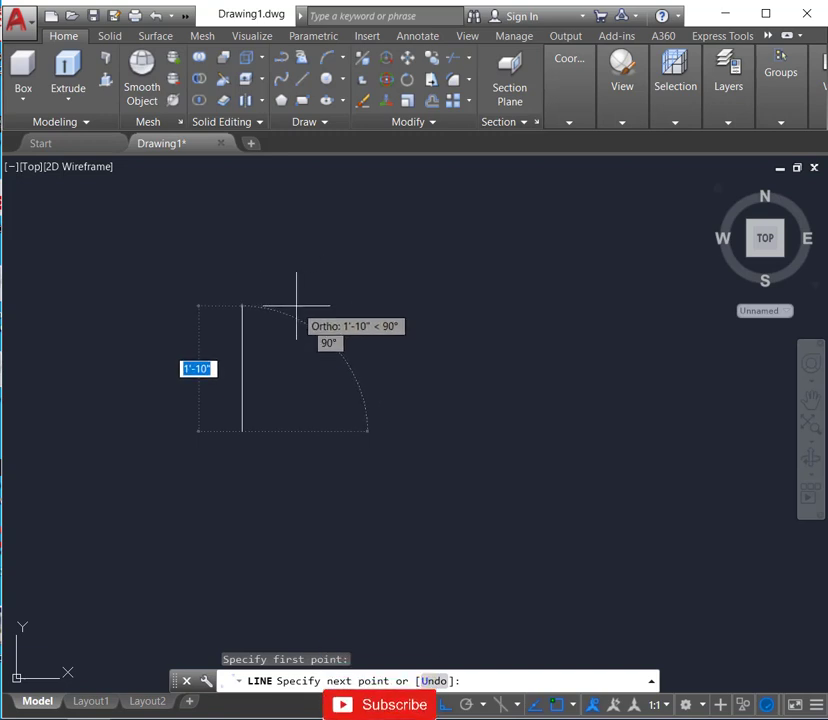
type("18")
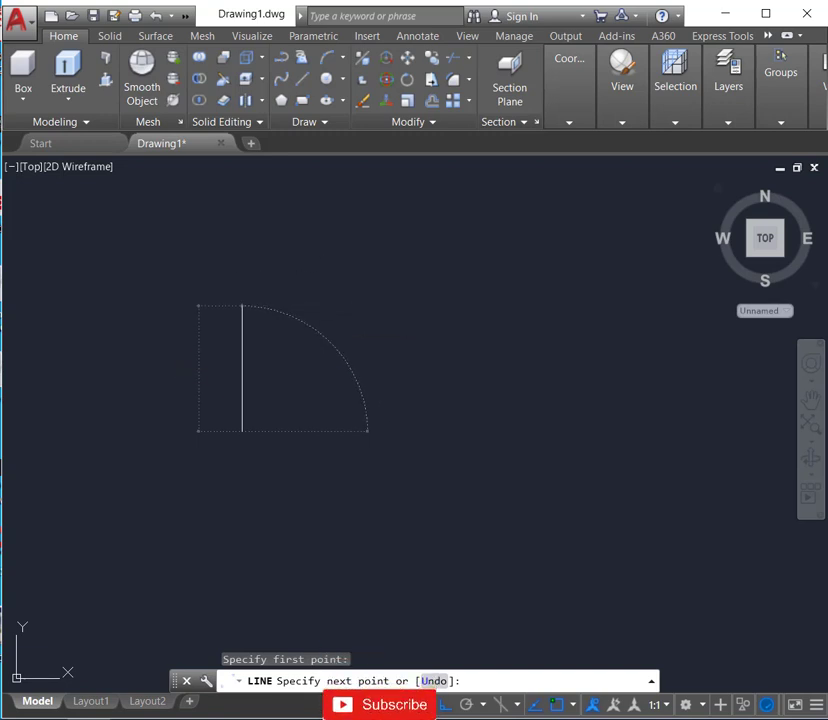
key("Return")
key("Return")
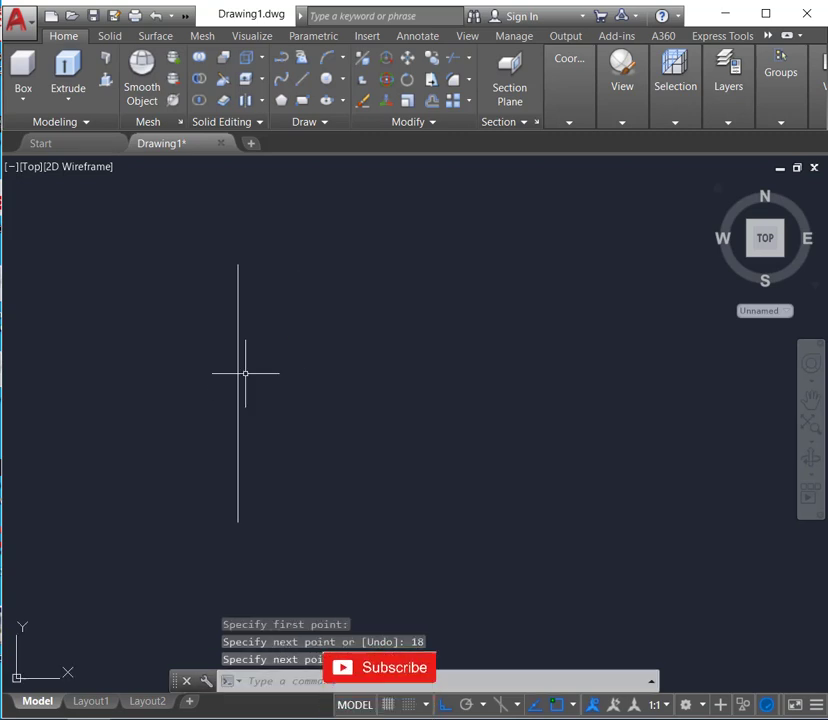
left_click(153, 242)
left_click(333, 491)
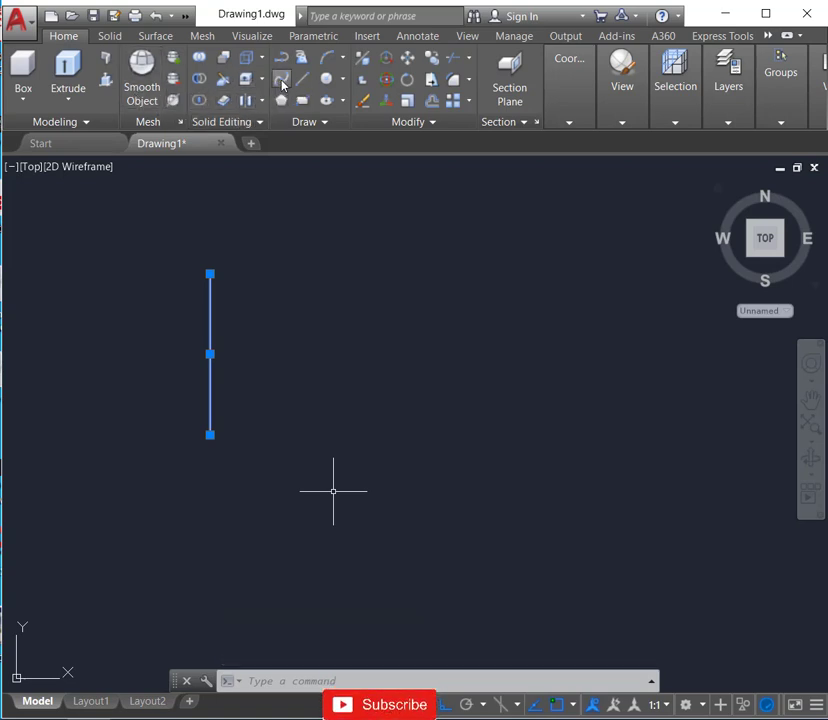
Rotate the line 10 degrees about its lower endpoint with Ortho off.
left_click(409, 86)
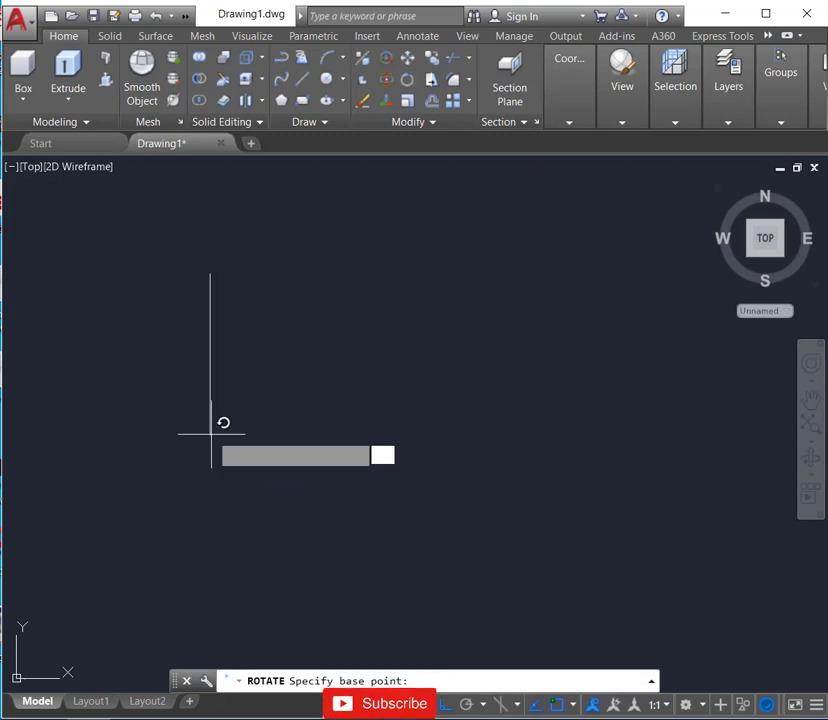
left_click(211, 434)
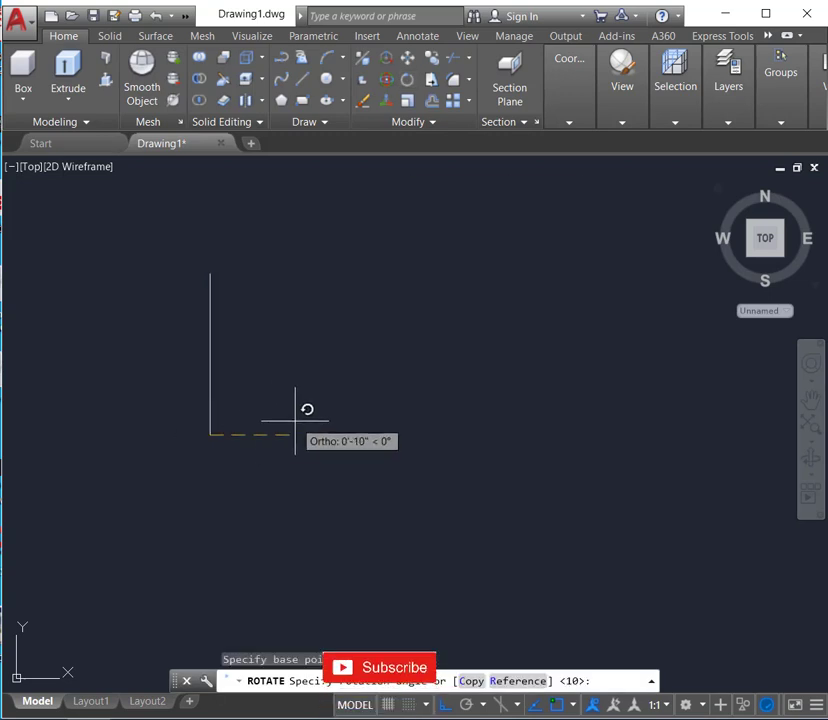
key("F8")
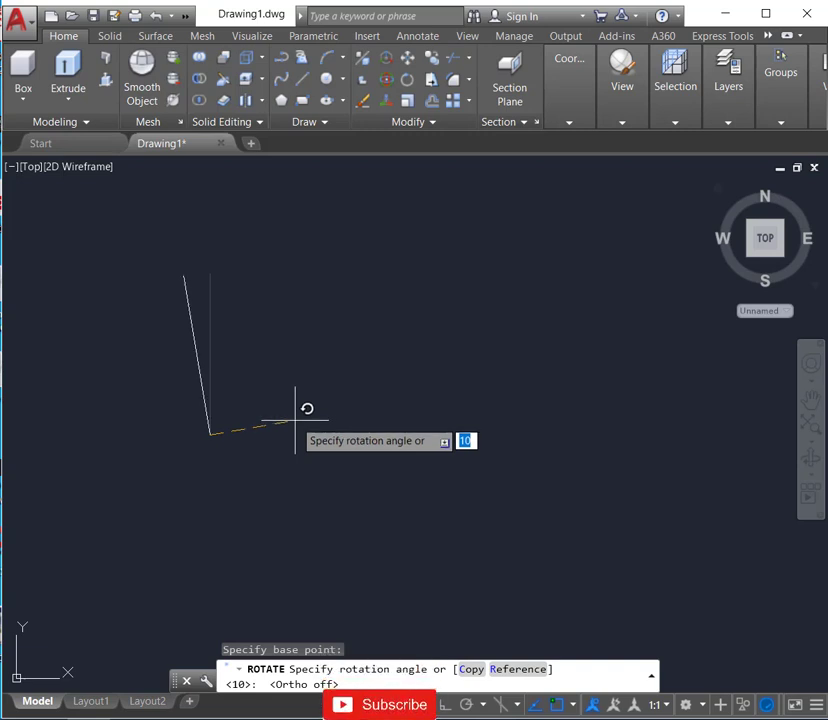
key("Return")
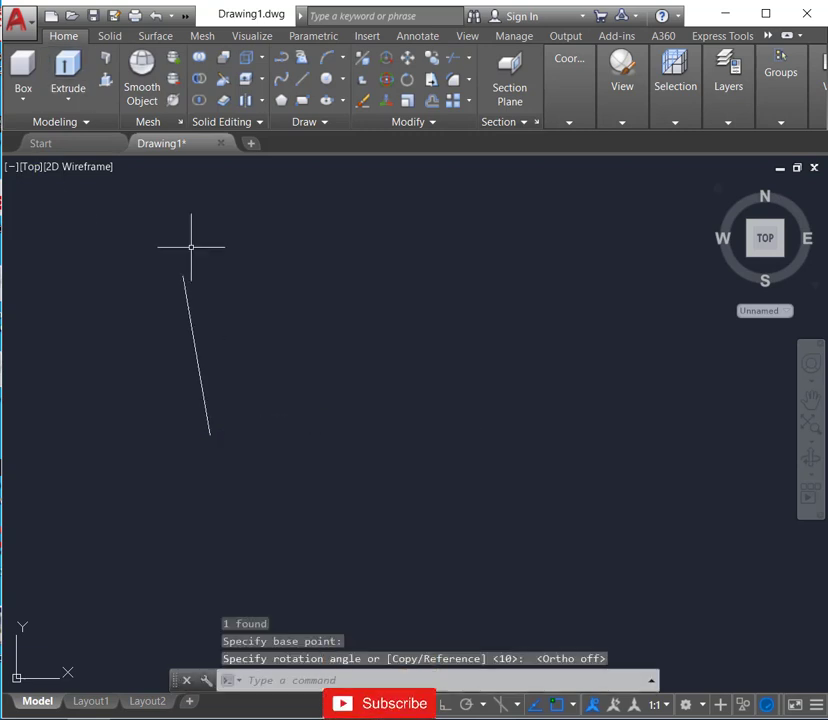
Mirror the tilted line across a horizontal axis through its lower end, keeping the original.
left_click(141, 245)
left_click(302, 484)
type("mi")
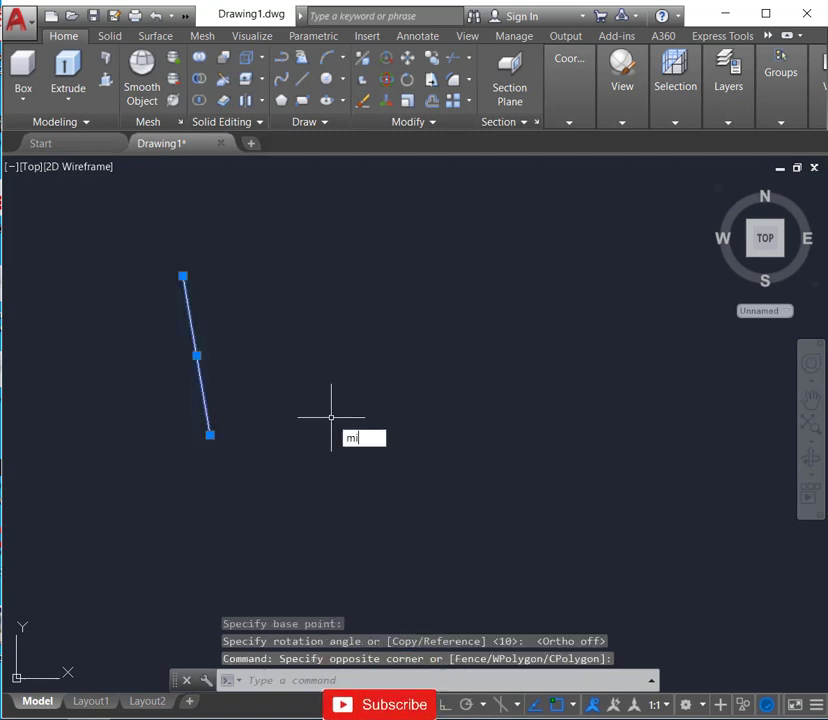
key("Return")
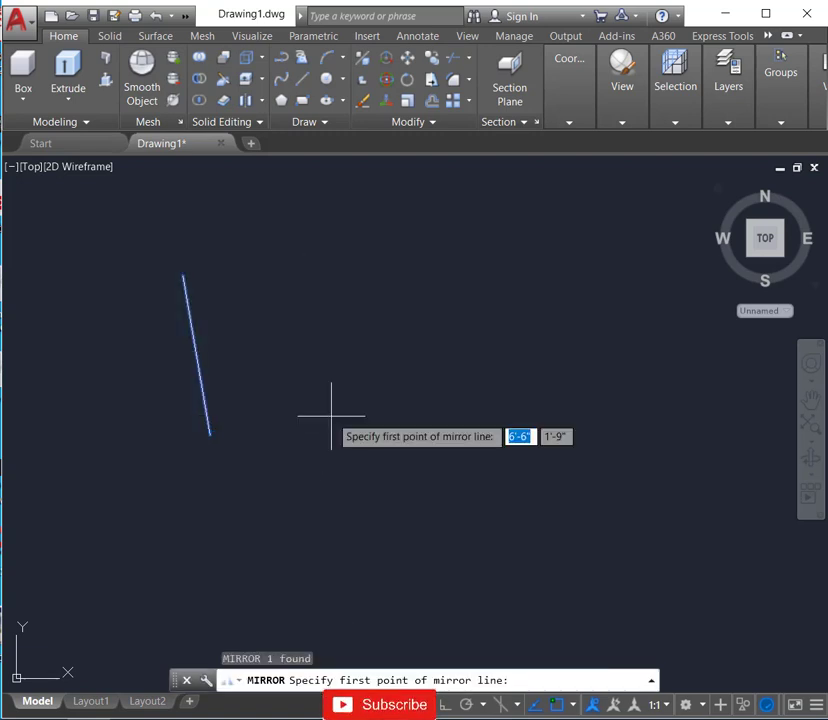
left_click(209, 434)
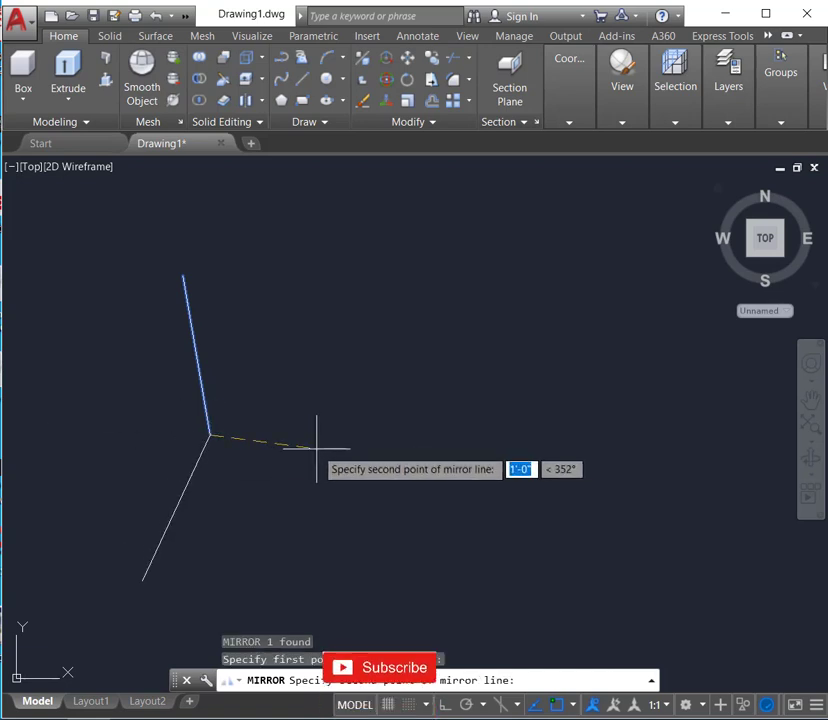
key("F8")
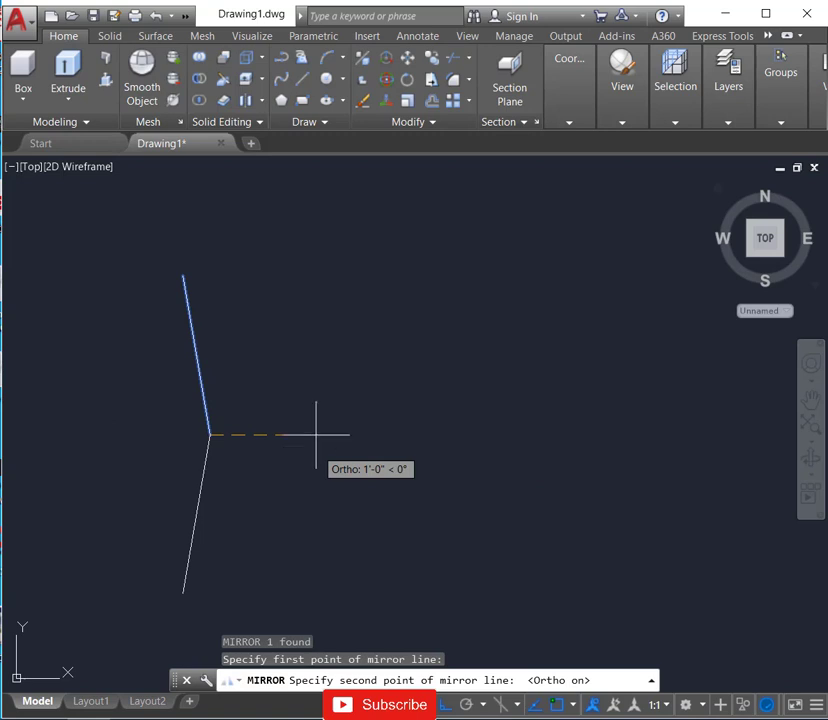
left_click(316, 434)
left_click(354, 491)
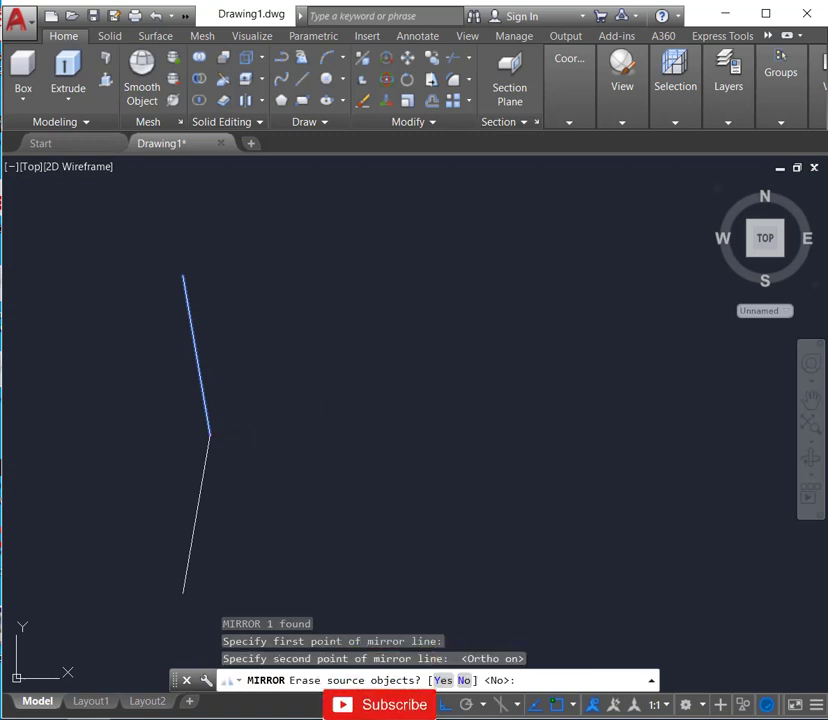
type("N")
scroll(230, 425, "up", 1)
scroll(215, 440, "up", 1)
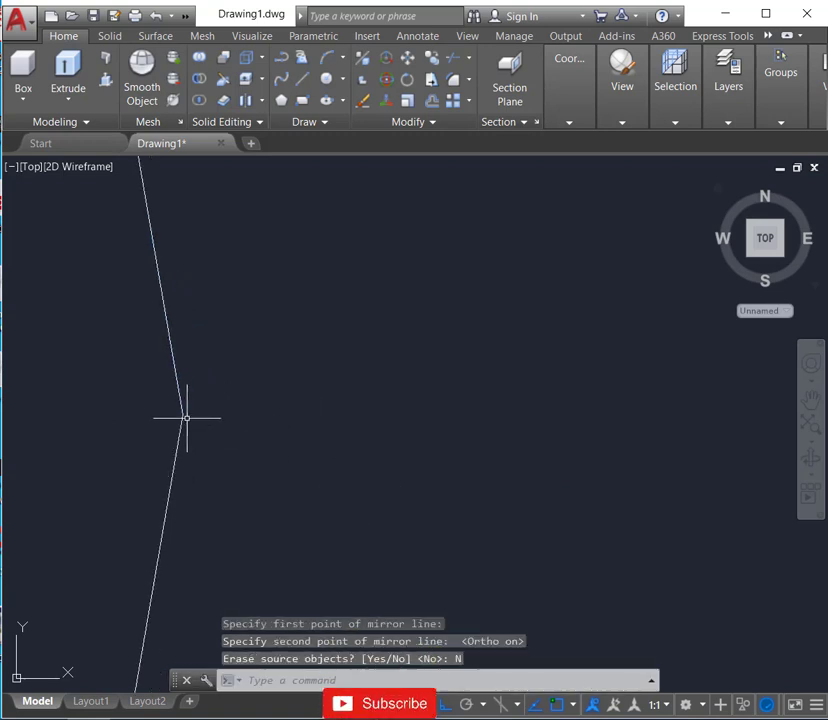
middle_click_drag(185, 416, 295, 425)
scroll(295, 425, "down", 3)
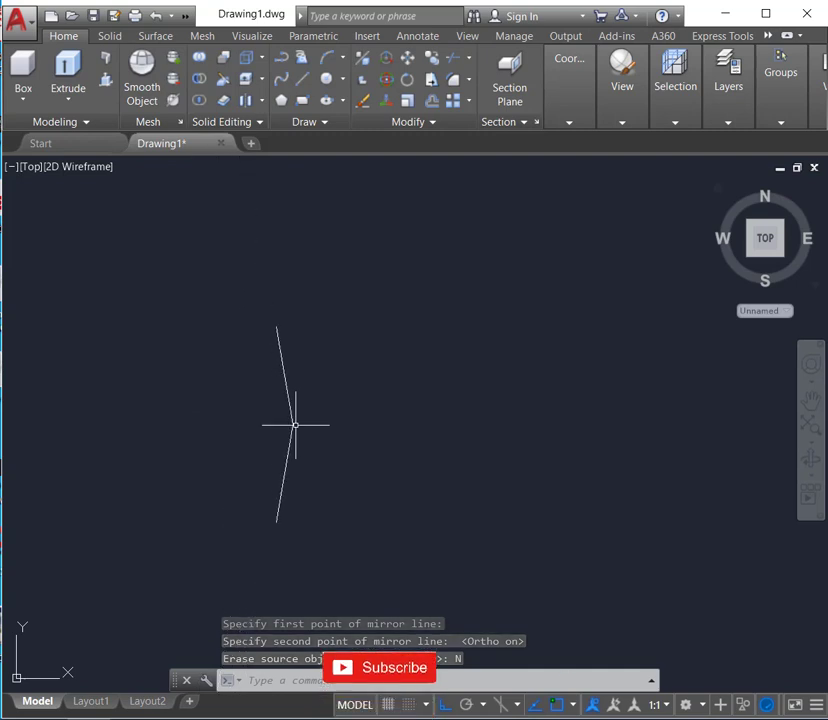
scroll(266, 425, "down", 2)
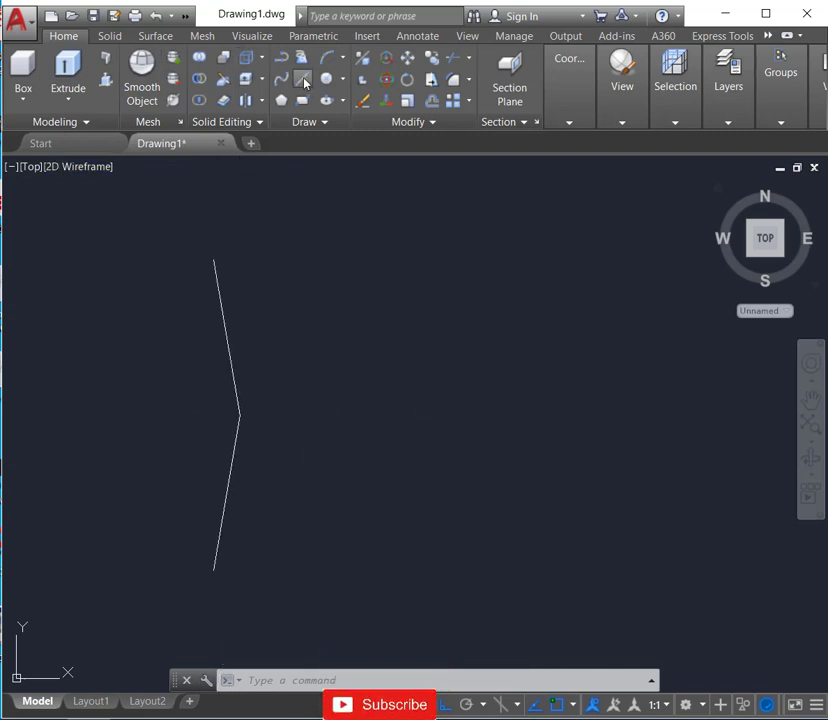
Draw a 15-unit horizontal seat line from the chevron's vertex and a bottom line from its lower end.
left_click(303, 82)
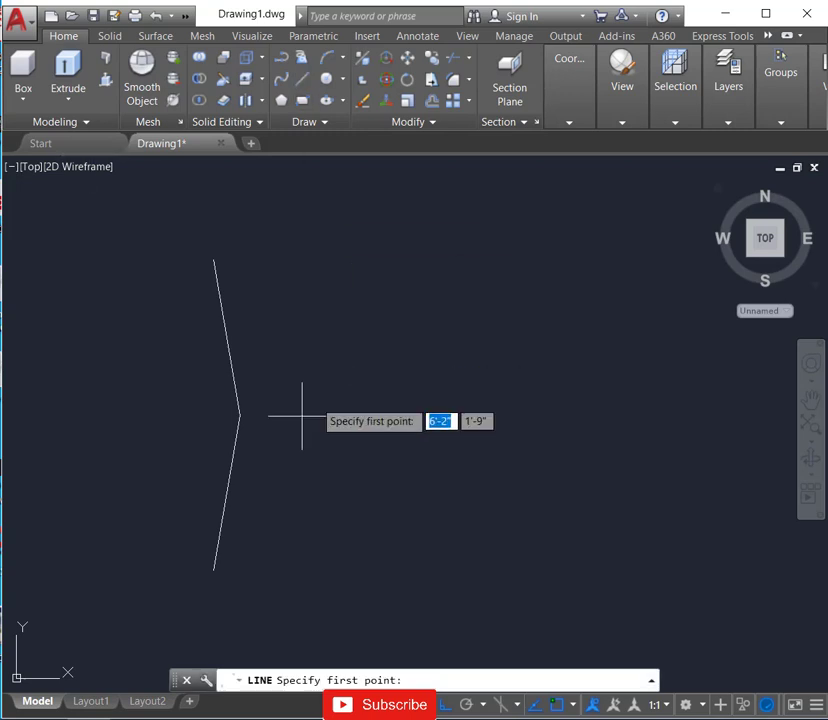
left_click(240, 415)
type("15")
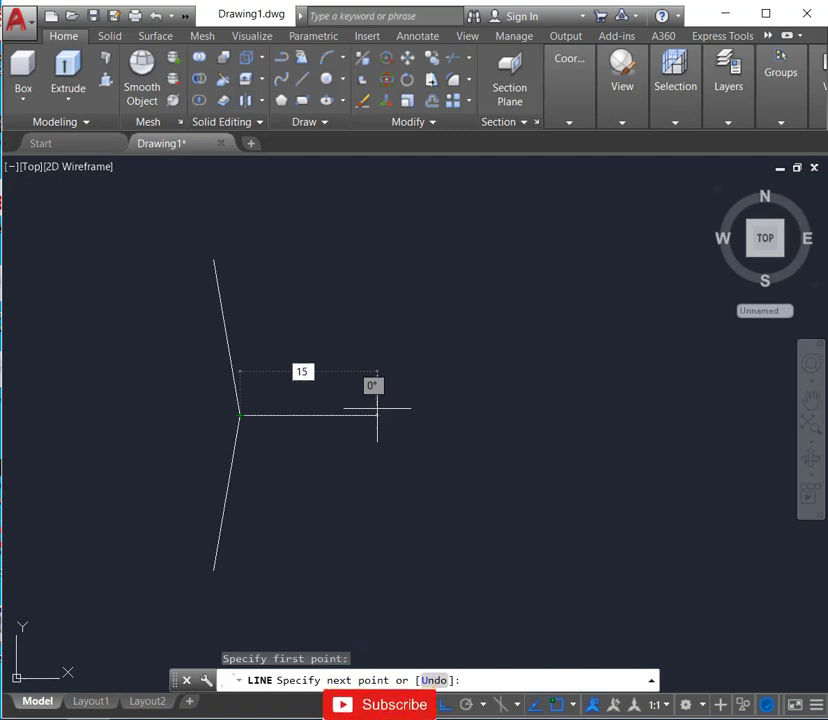
key("Return")
key("Return")
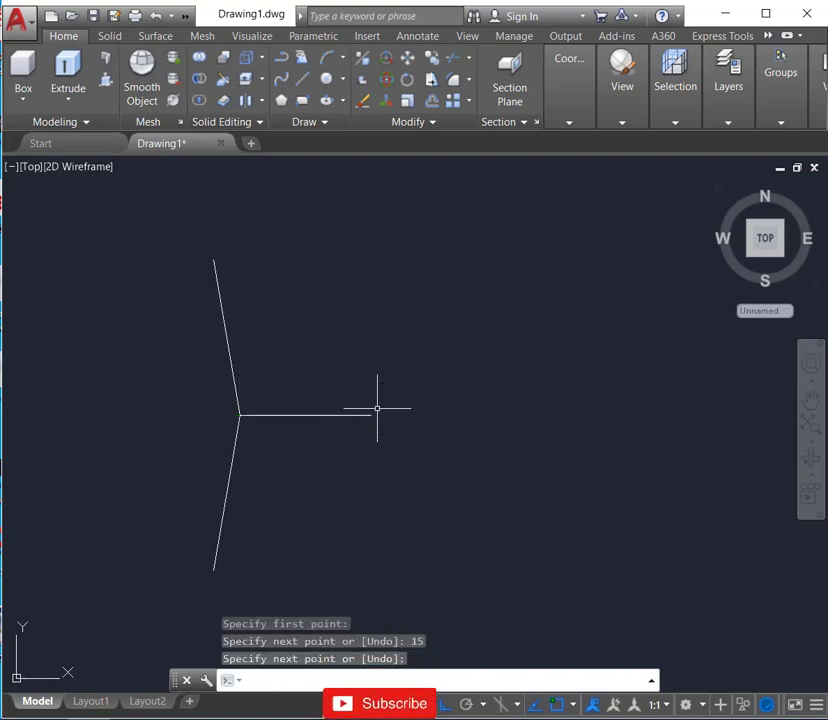
left_click(303, 79)
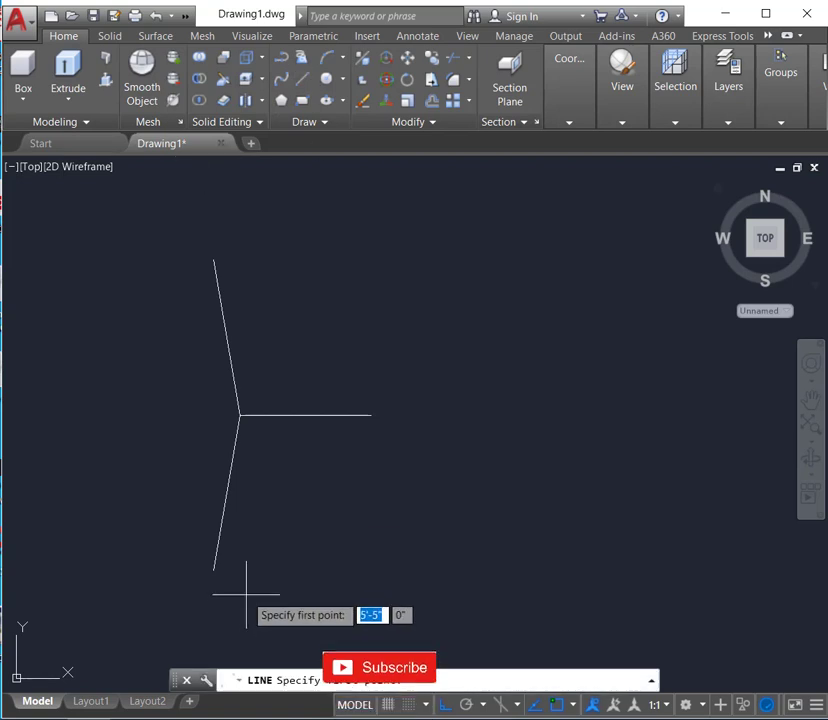
left_click(213, 570)
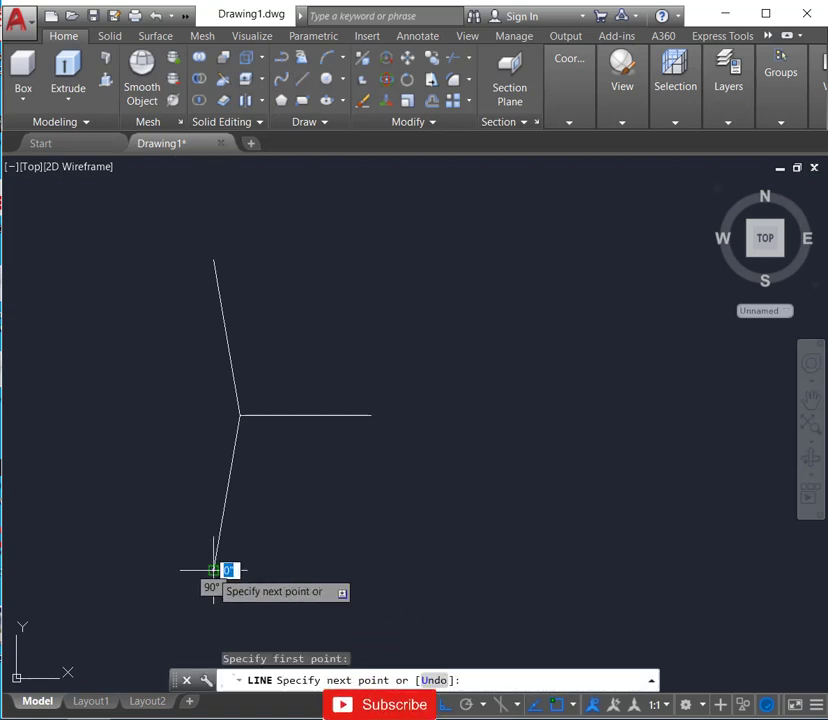
left_click(436, 570)
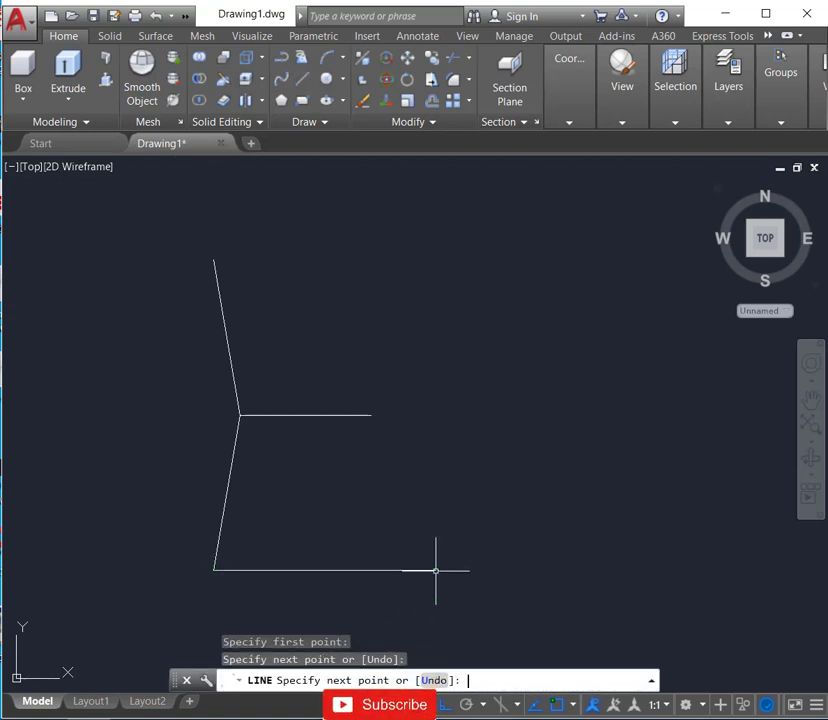
key("Return")
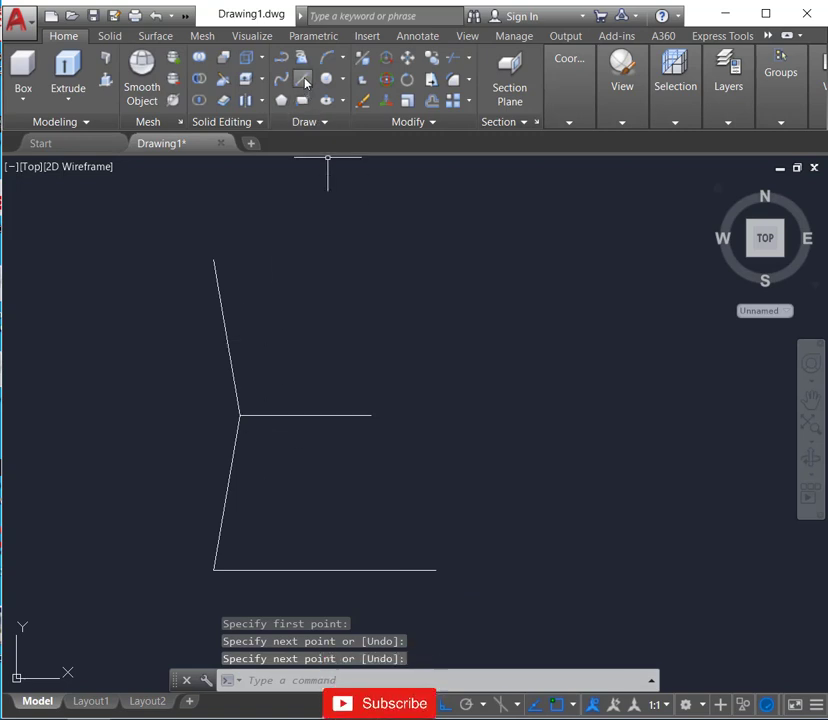
Draw a vertical line from the seat line's right end down past the bottom line.
left_click(304, 84)
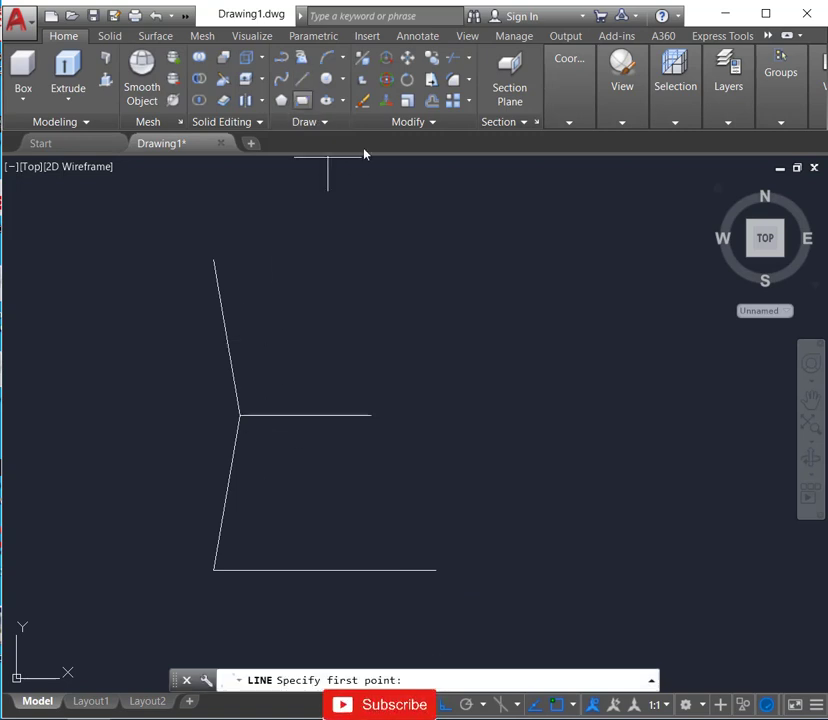
left_click(371, 415)
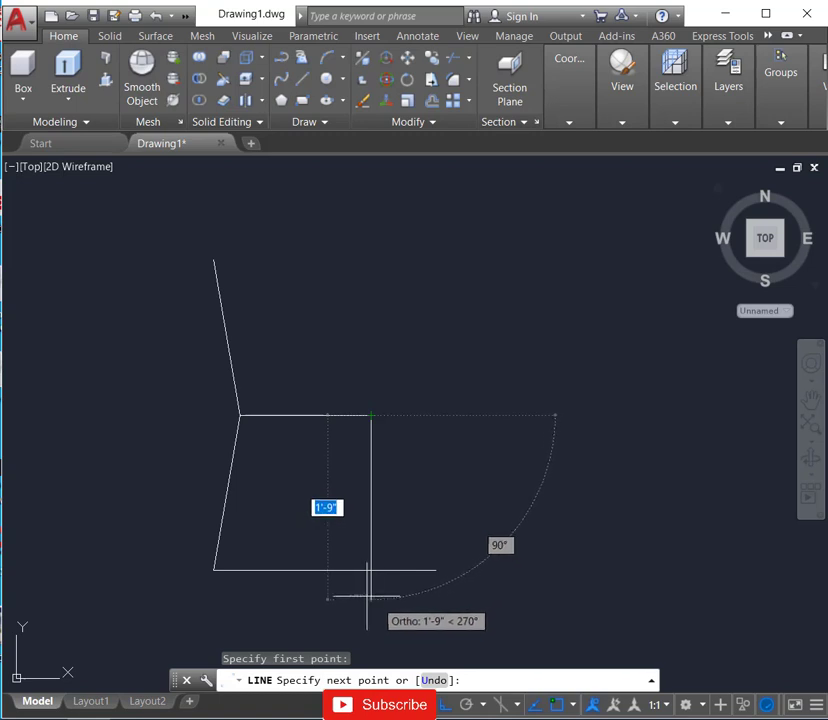
left_click(371, 590)
key("Return")
type("TR")
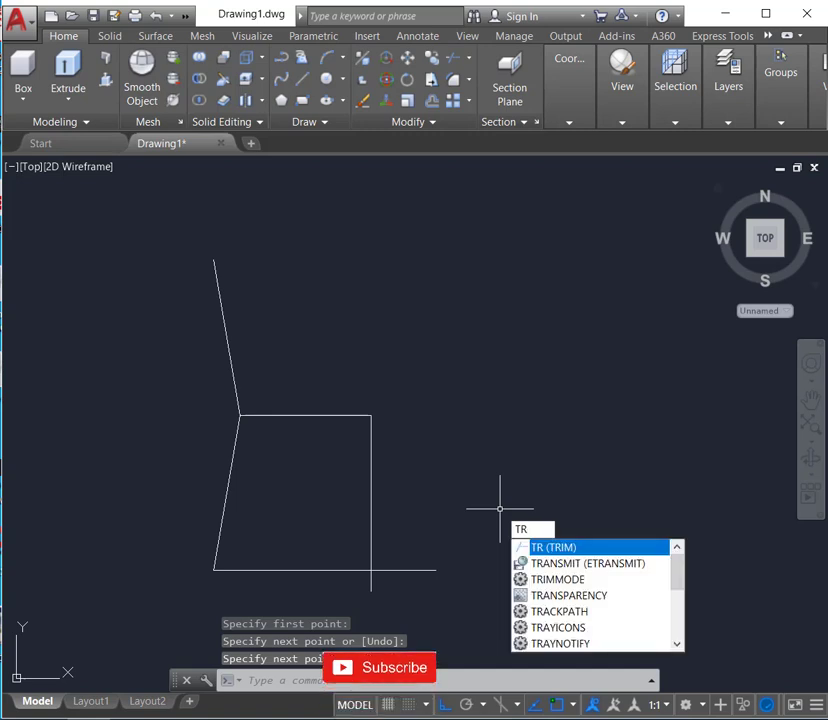
Trim the bottom line's right overhang to close the outline.
key("Return")
key("Return")
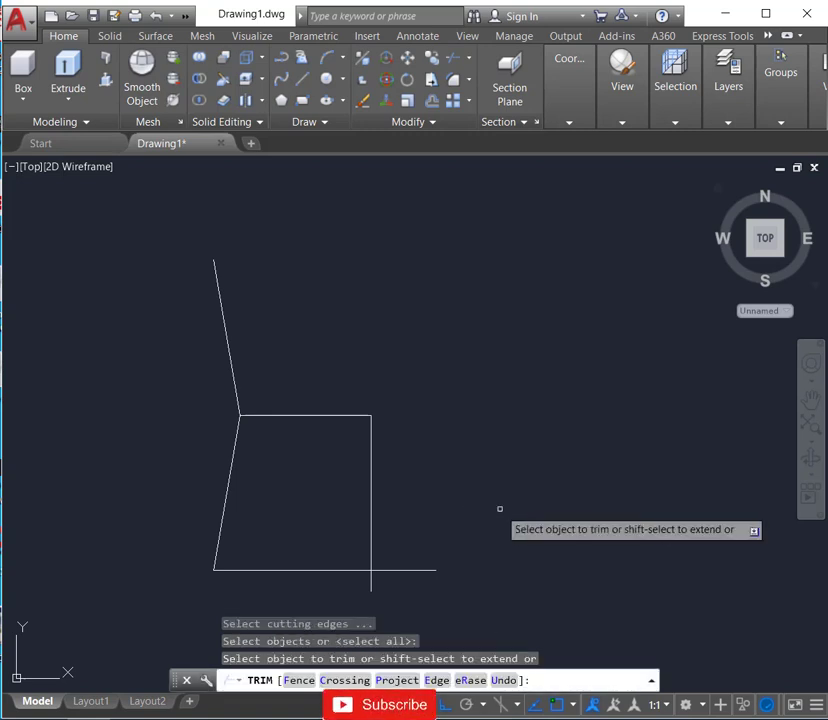
left_click(407, 570)
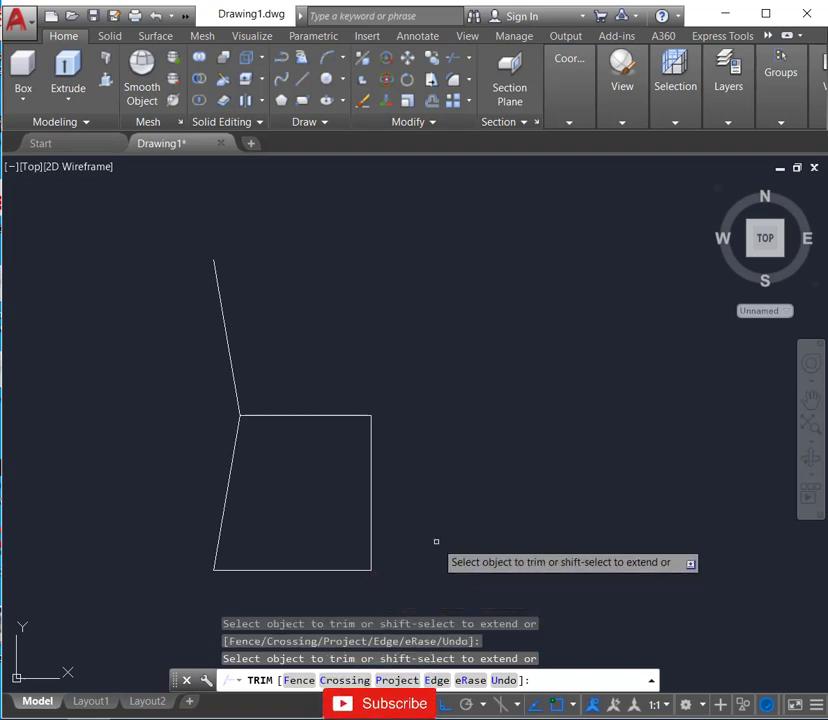
right_click(506, 507)
left_click(555, 291)
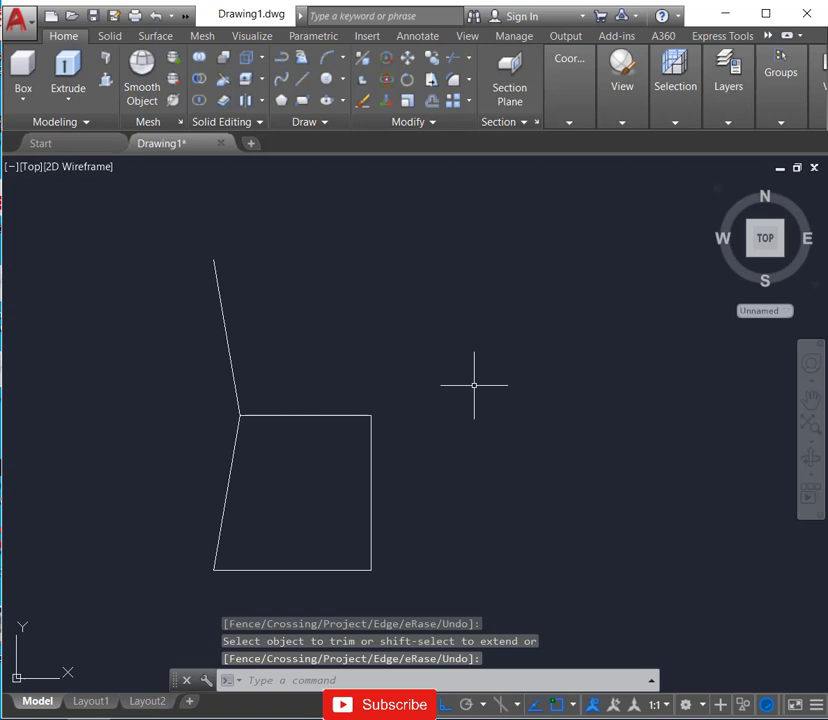
type("O")
Offset the backrest, seat top, front leg, bottom and right side lines 1 unit inward.
key("Return")
type("1")
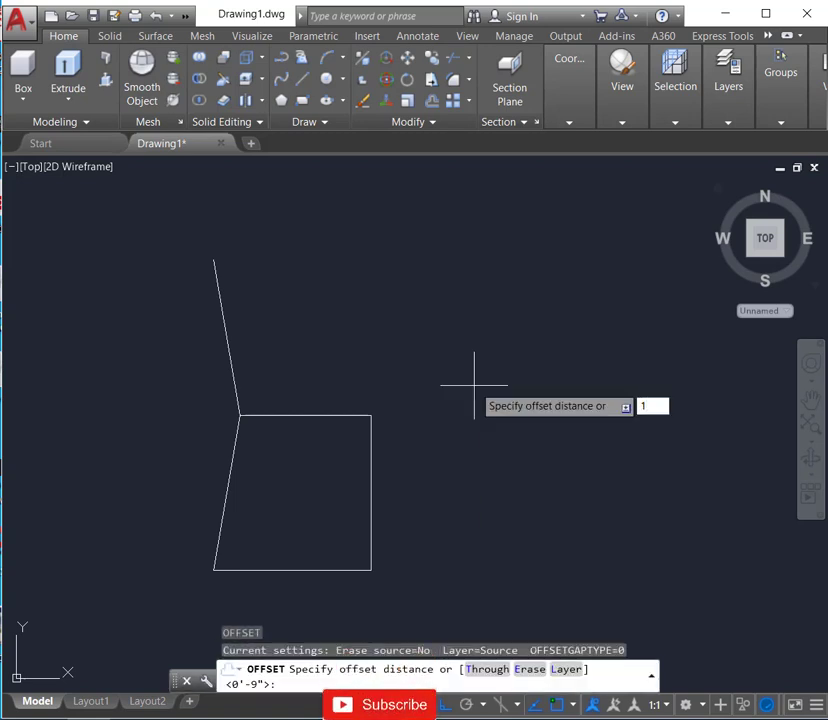
key("Return")
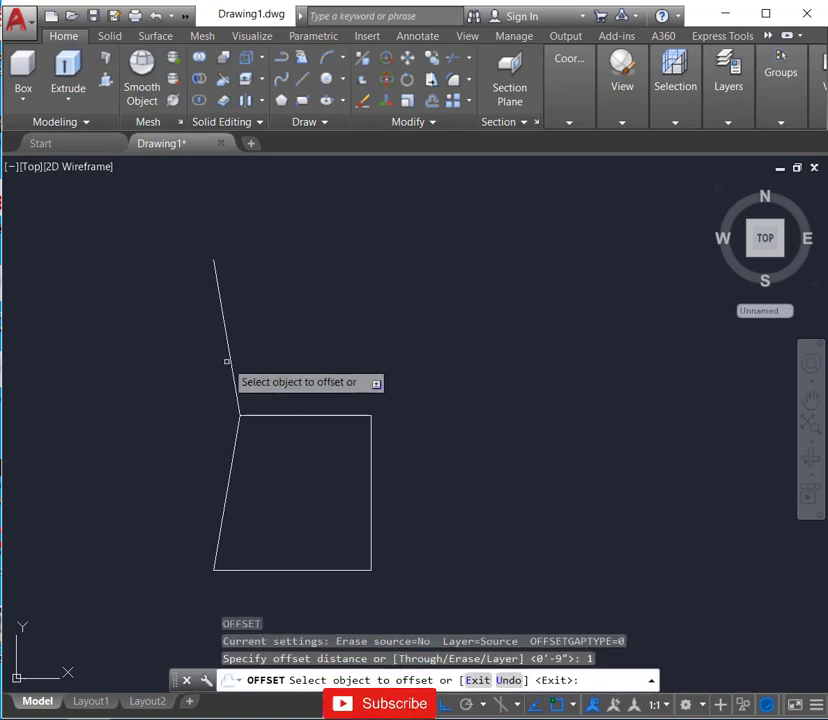
left_click(229, 347)
left_click(295, 330)
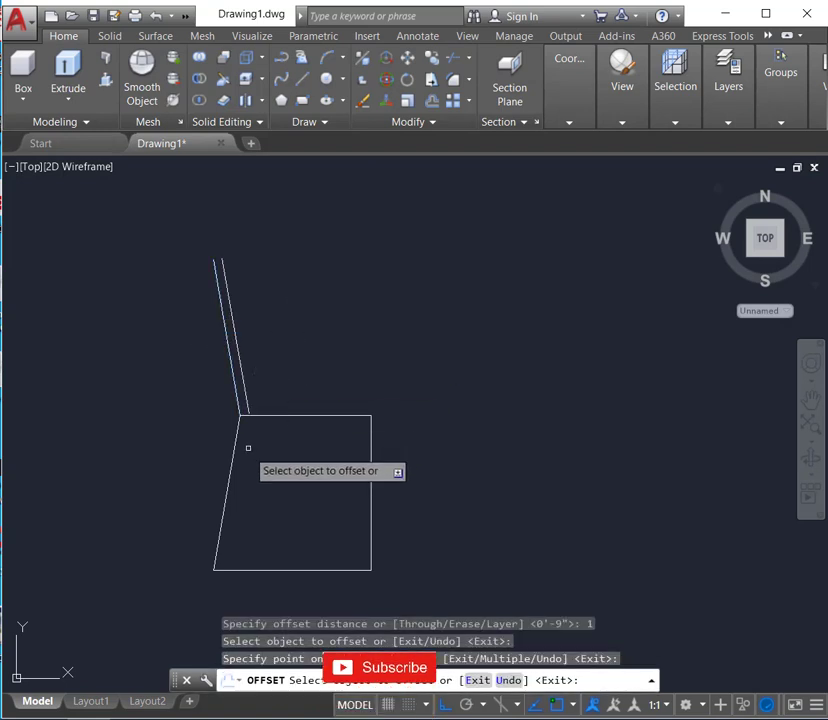
left_click(274, 413)
left_click(273, 460)
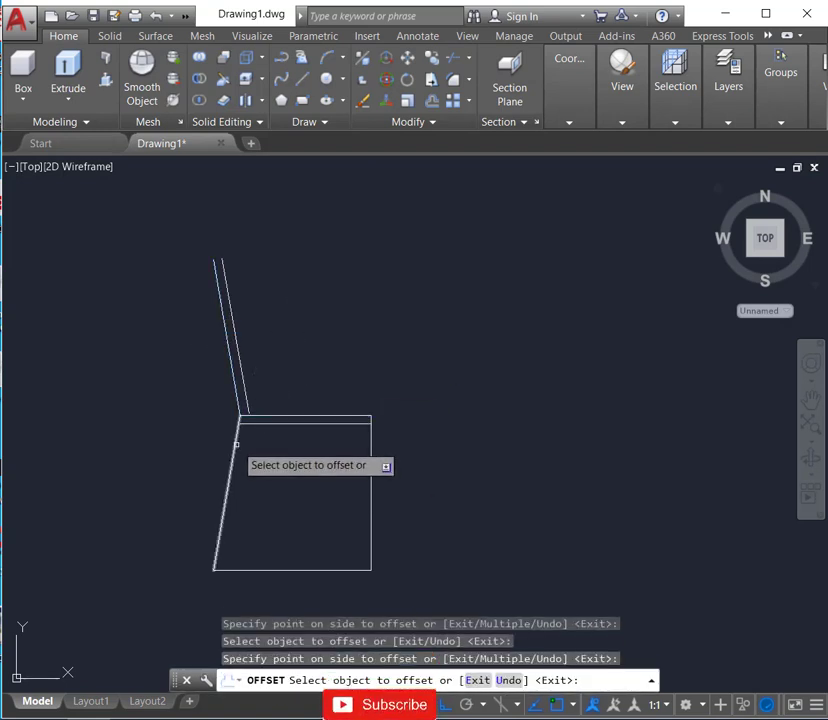
left_click(236, 445)
left_click(292, 484)
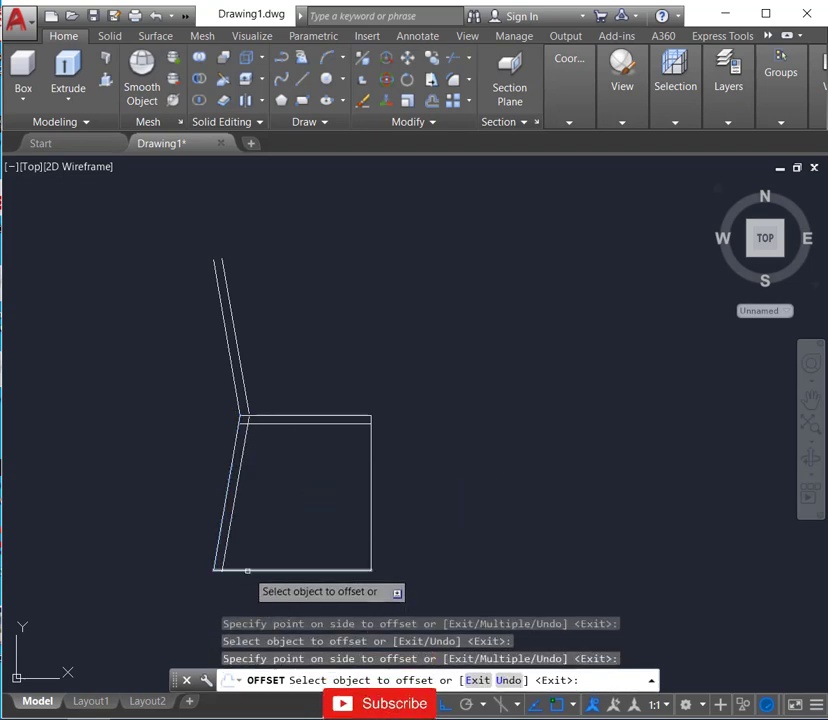
left_click(247, 571)
left_click(296, 541)
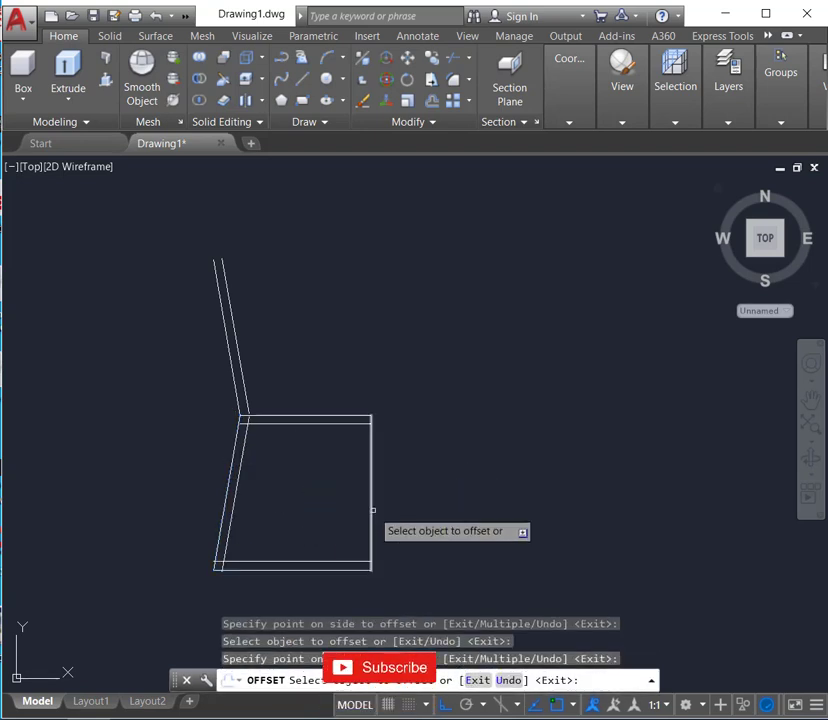
left_click(372, 510)
left_click(337, 520)
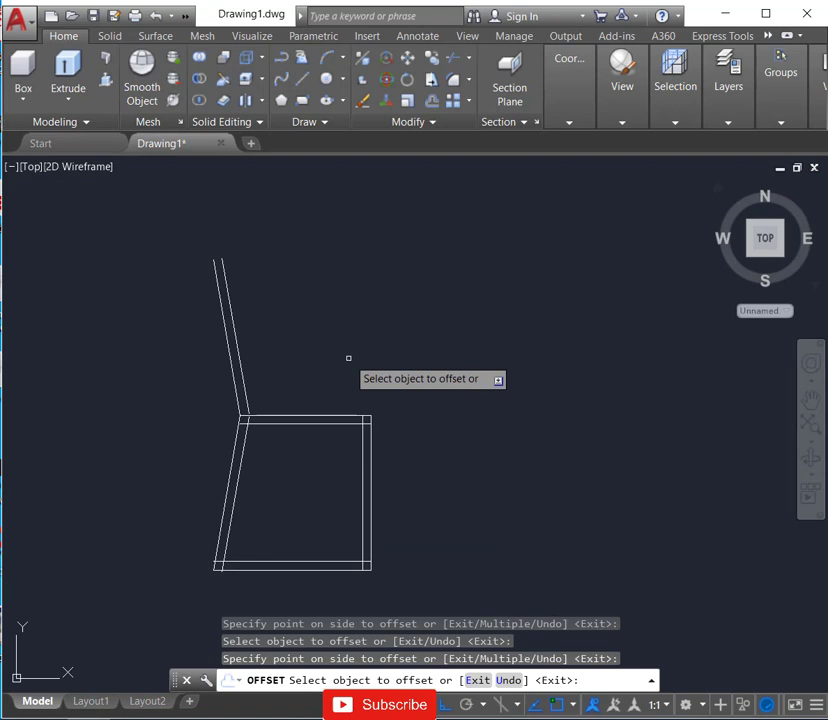
key("Escape")
scroll(271, 399, "up", 2)
type("E")
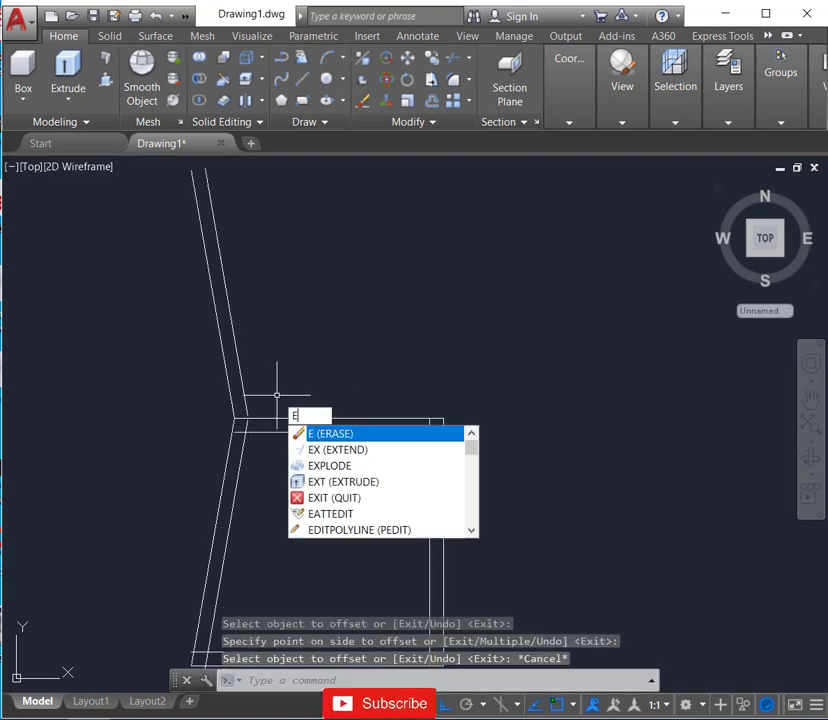
Extend the inner backrest line down to the seat's top line, using the backrest and seat lines as boundaries.
type("x")
key("Return")
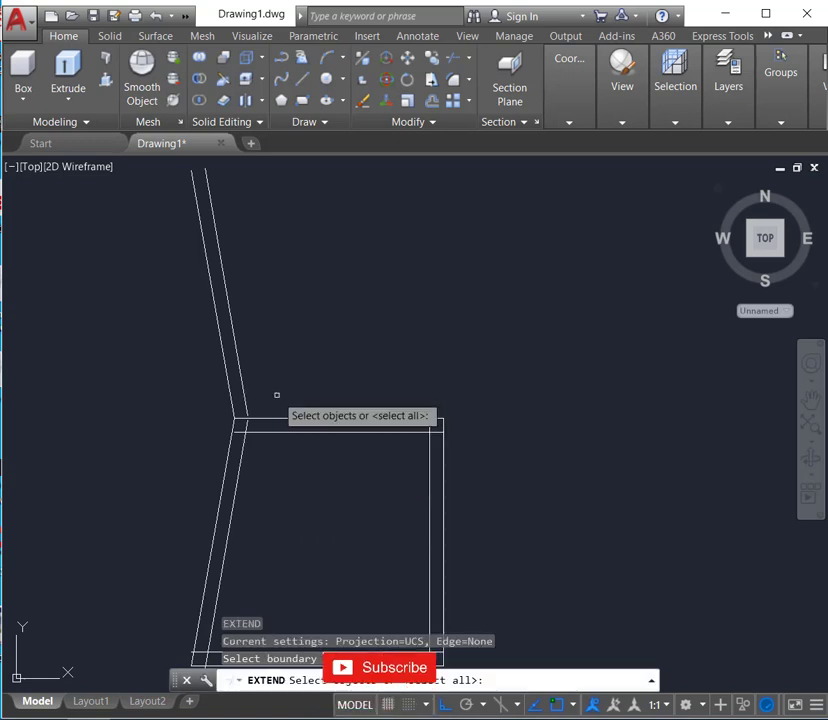
left_click(238, 369)
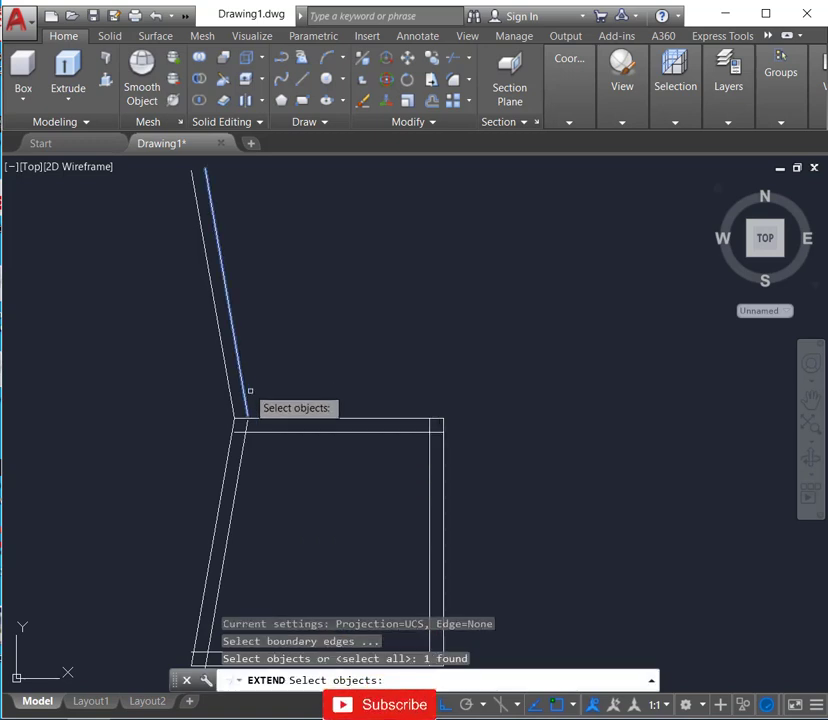
scroll(252, 422, "up", 5)
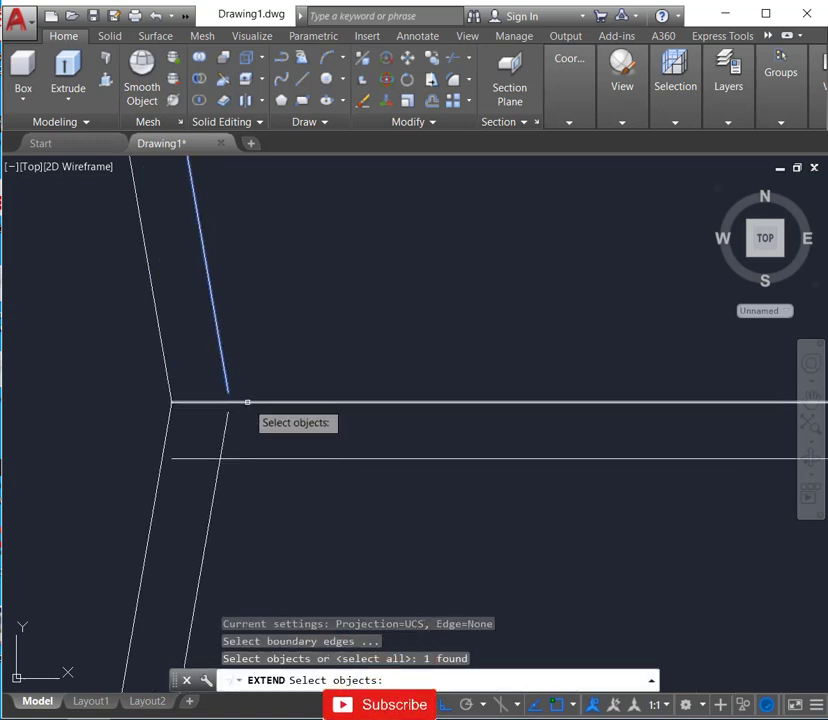
left_click(247, 403)
left_click(224, 367)
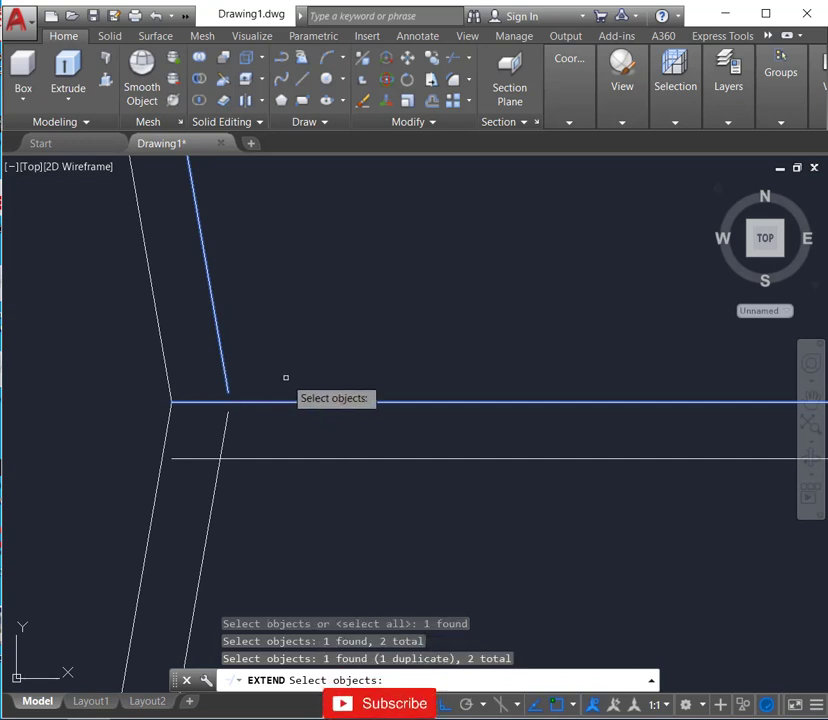
key("Return")
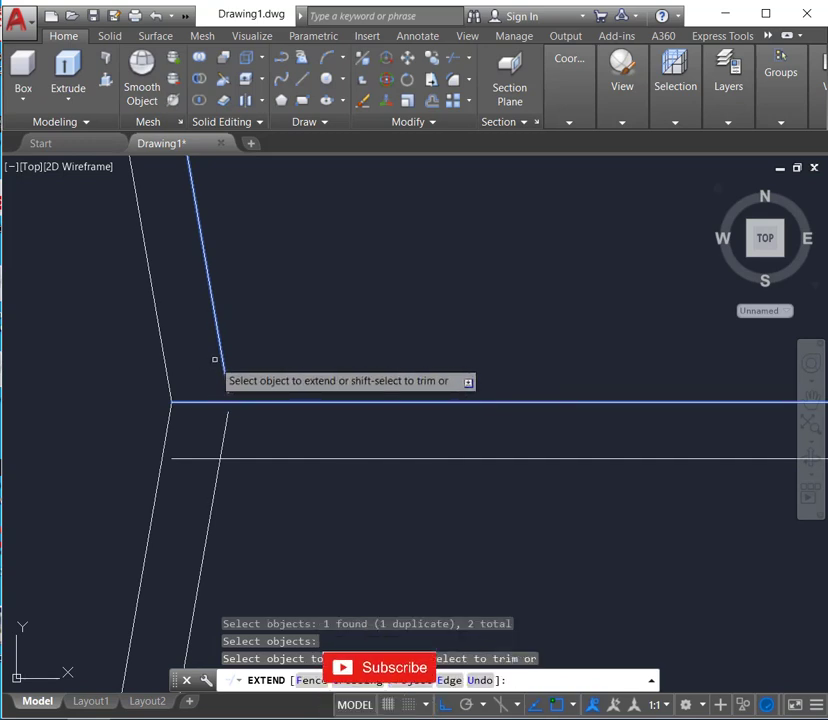
scroll(262, 369, "down", 1)
scroll(274, 364, "down", 3)
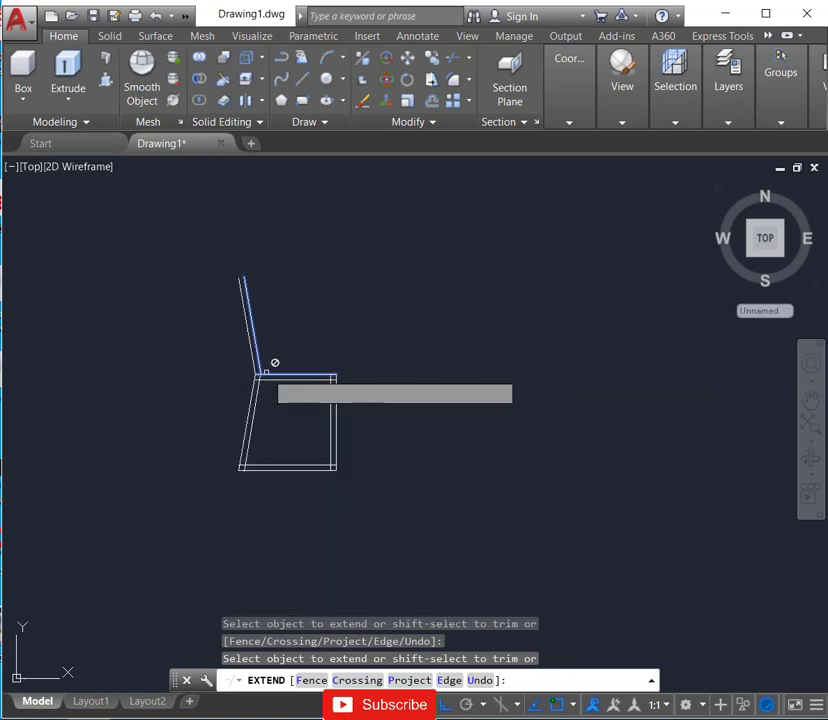
key("Escape")
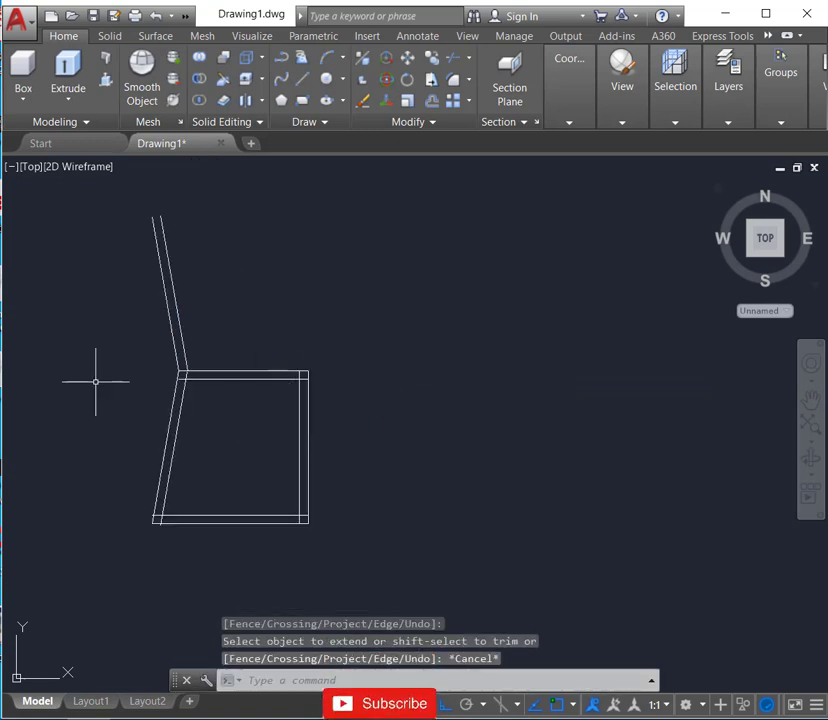
scroll(96, 381, "up", 4)
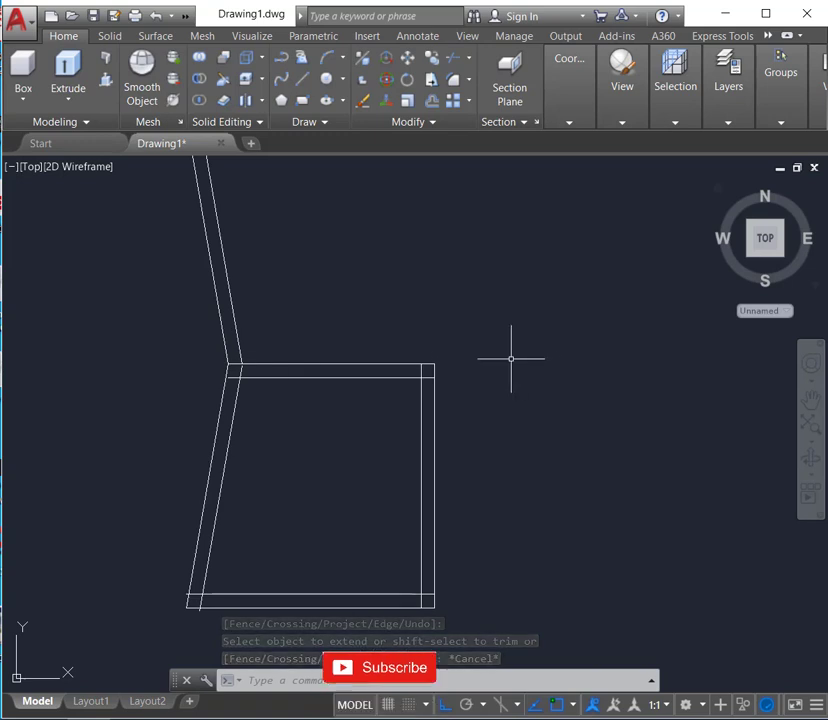
Trim the short overhanging line end at the seat corner.
type("TR")
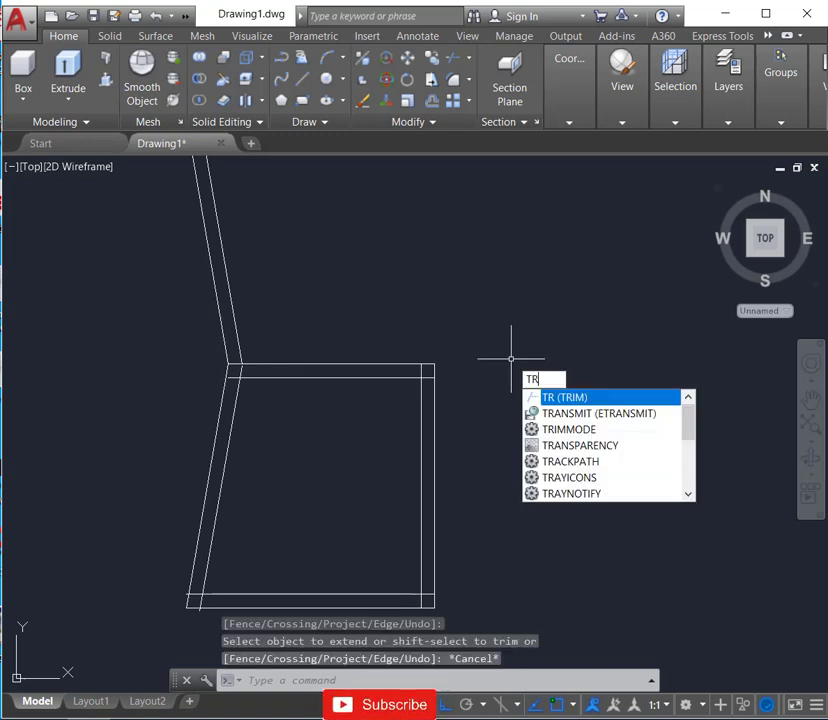
key("Return")
key("Return")
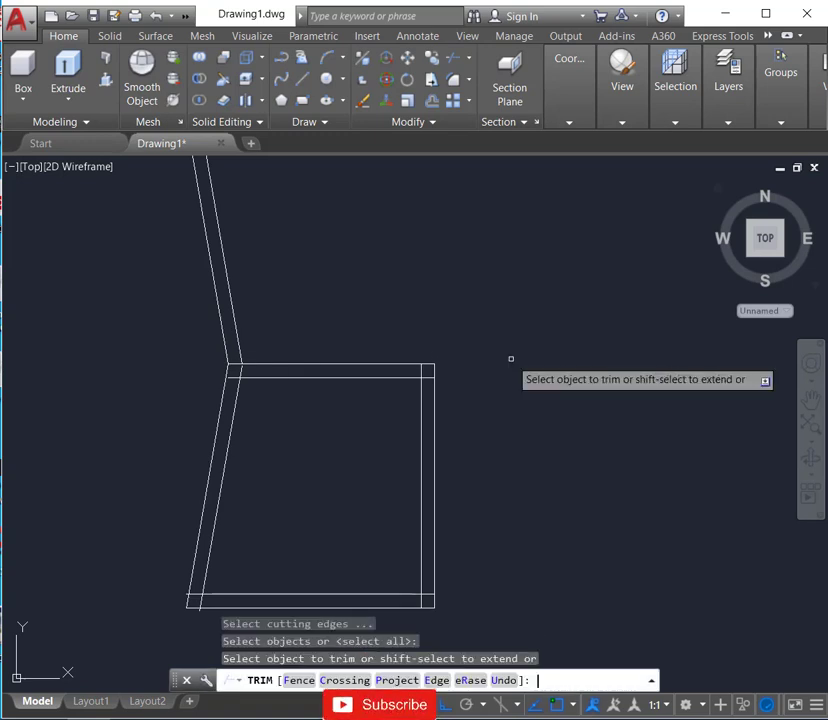
scroll(226, 385, "up", 3)
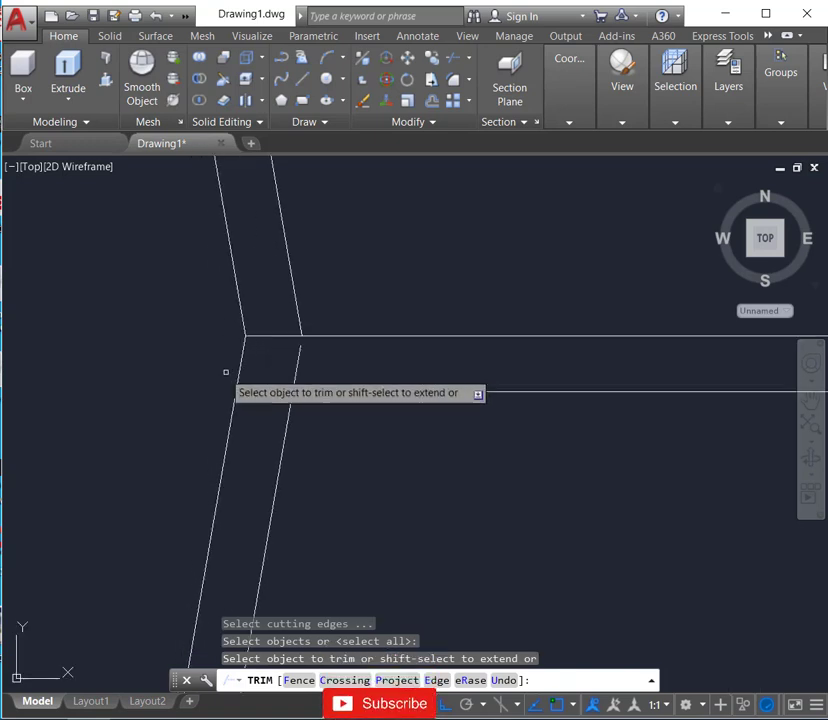
left_click(281, 335)
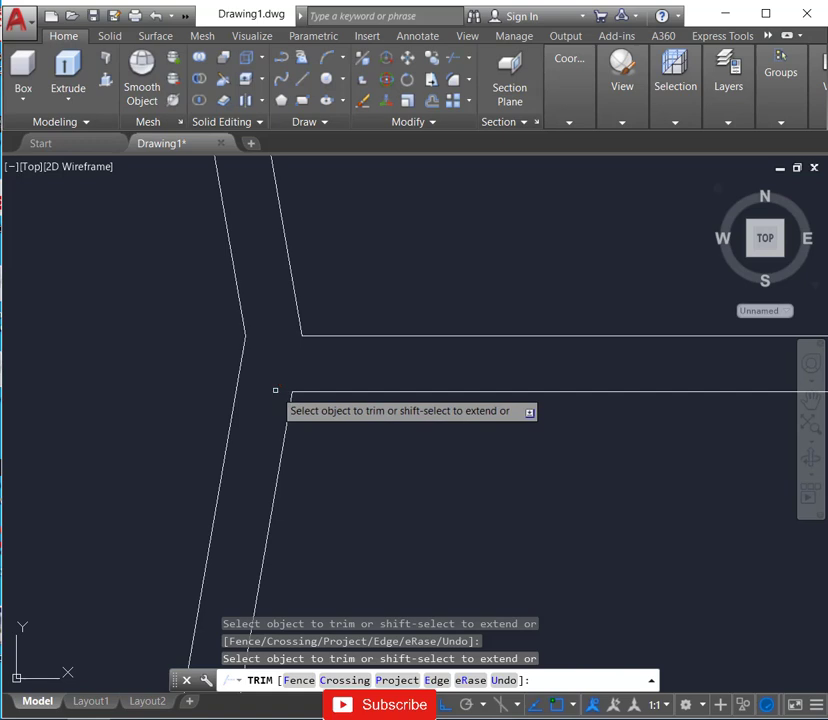
scroll(275, 390, "down", 2)
scroll(268, 375, "down", 2)
scroll(450, 392, "up", 2)
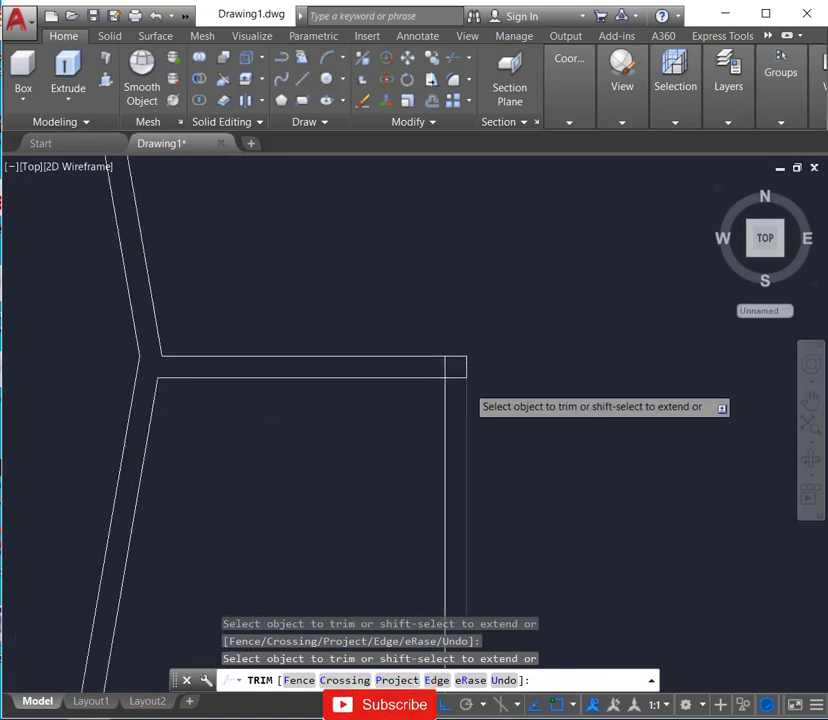
scroll(466, 390, "up", 2)
scroll(440, 360, "down", 2)
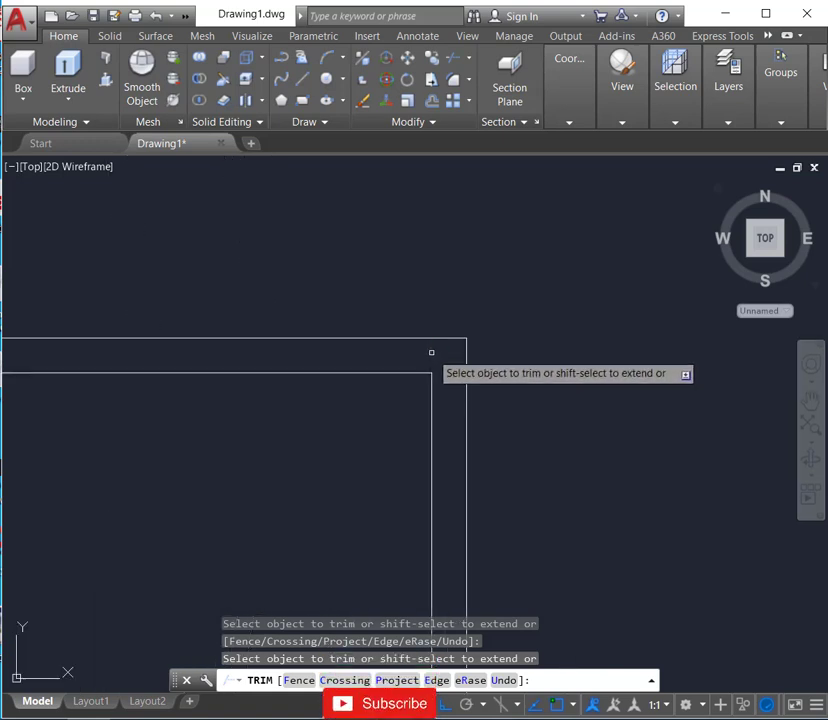
scroll(490, 351, "down", 3)
scroll(481, 364, "down", 2)
scroll(351, 503, "up", 3)
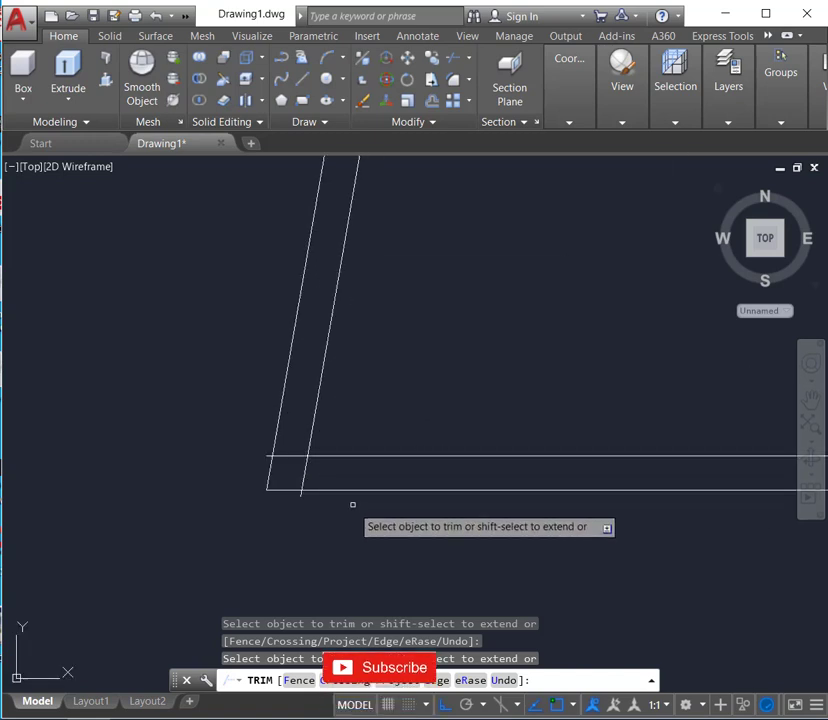
scroll(209, 480, "down", 5)
Remove the leftover stray line from the profile.
left_click(209, 480)
key("Escape")
scroll(196, 404, "up", 4)
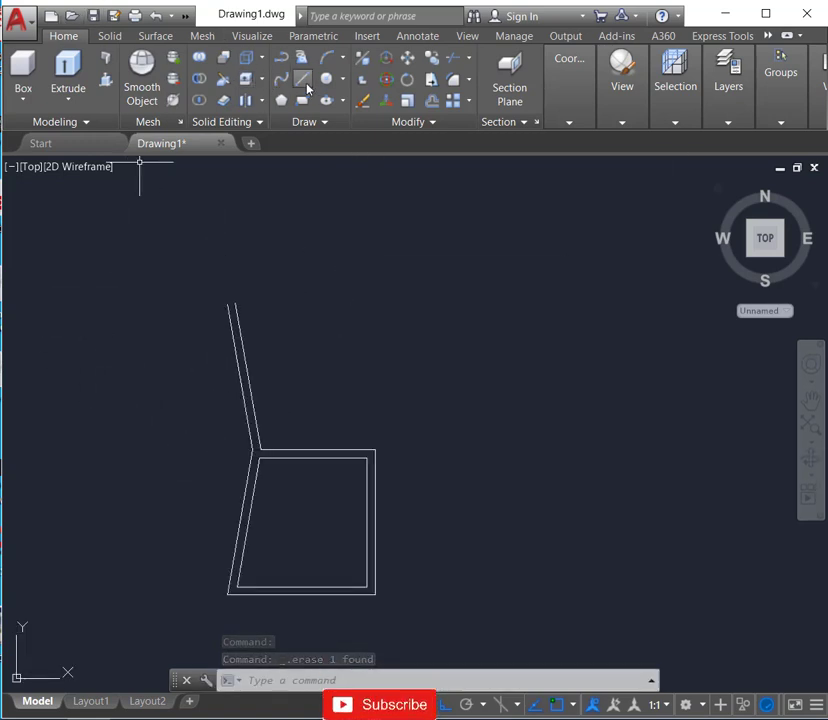
Draw a 3-unit horizontal line capping the top of the backrest's double lines.
left_click(303, 79)
scroll(198, 303, "up", 3)
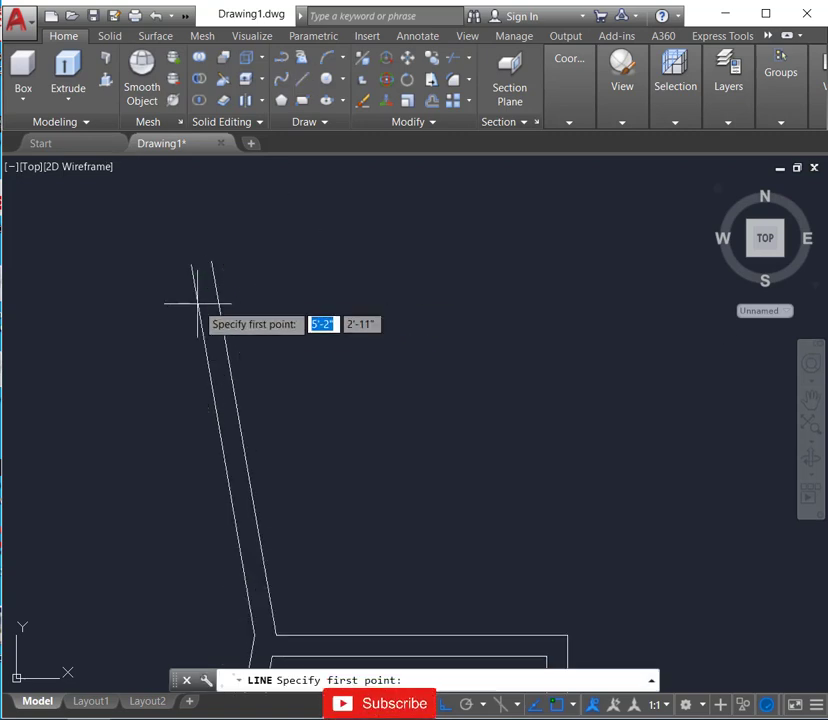
left_click(191, 265)
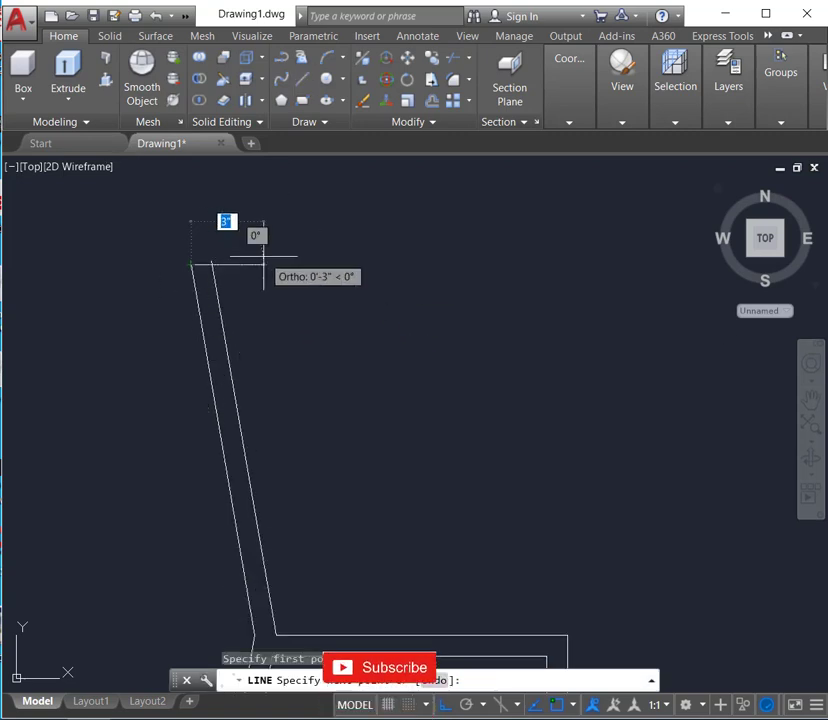
left_click(269, 265)
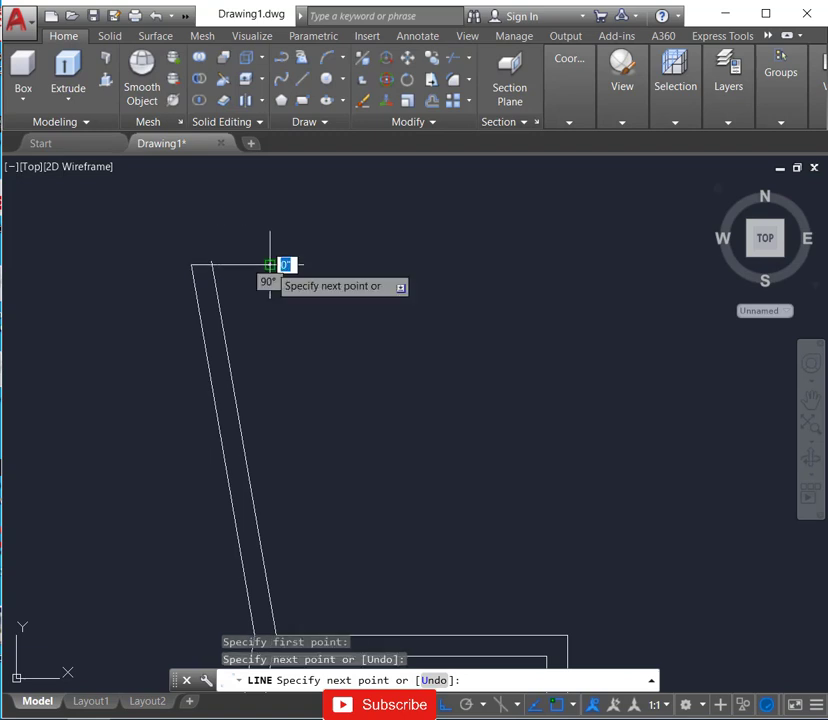
key("Return")
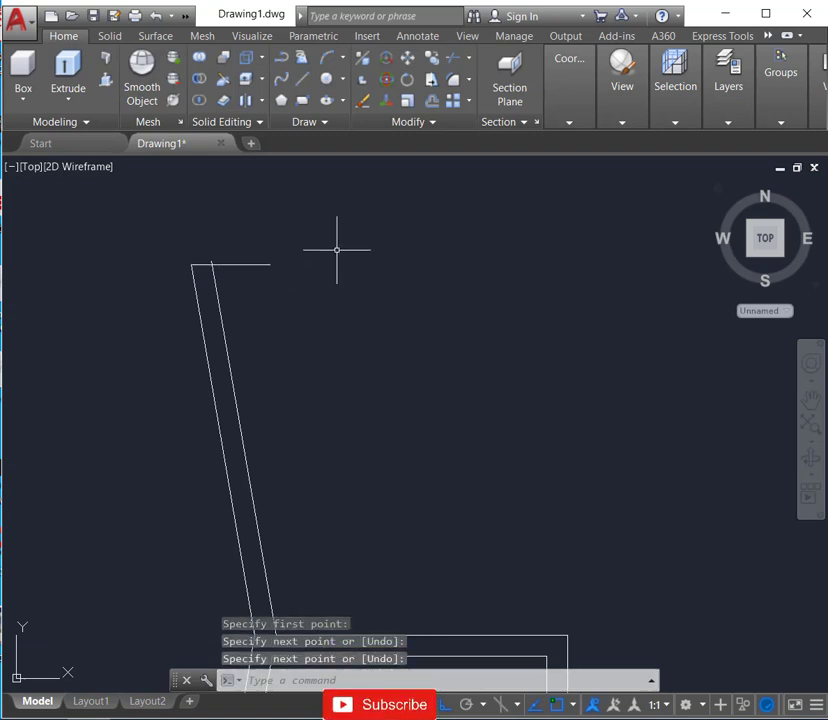
type("TR")
Trim the top cap line where it overhangs the slanted backrest edge.
key("Return")
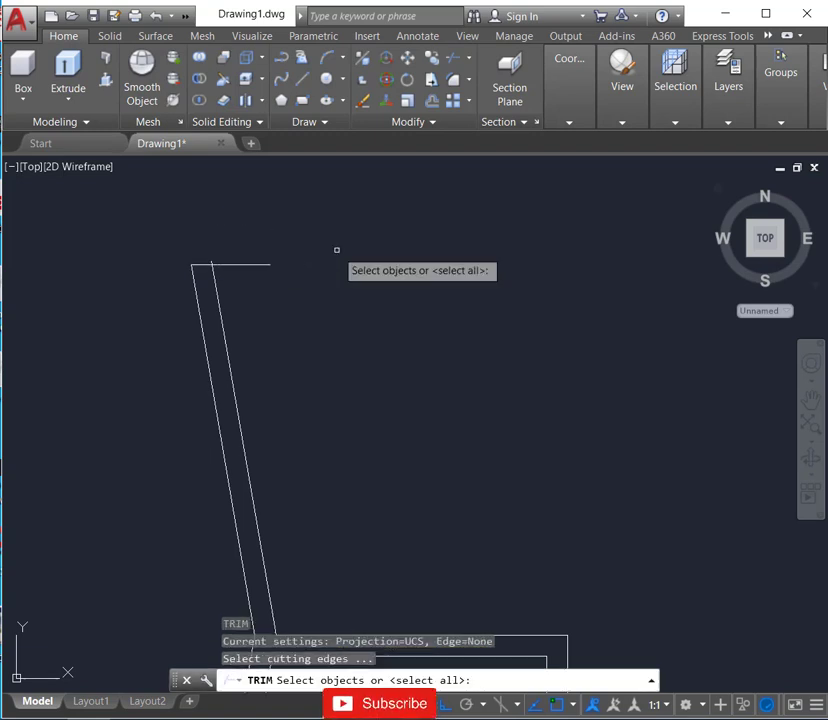
key("Return")
scroll(230, 262, "up", 3)
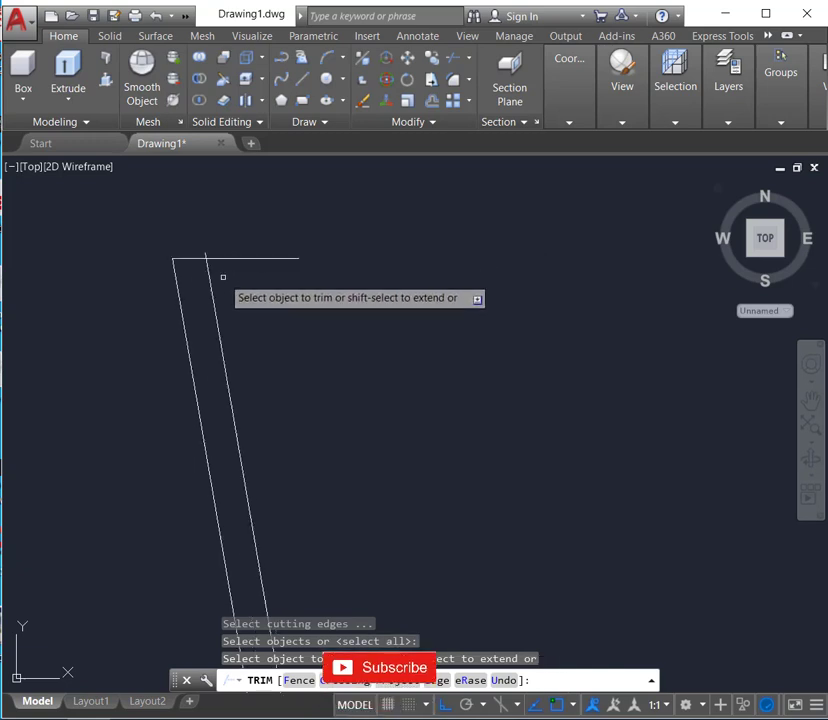
scroll(215, 262, "up", 3)
left_click(186, 231)
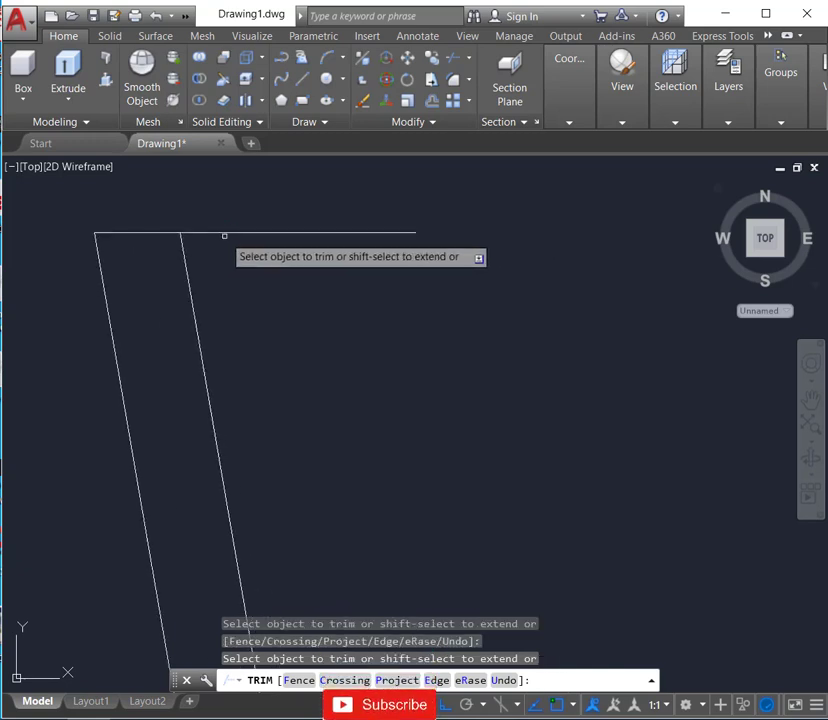
scroll(304, 293, "down", 5)
scroll(304, 293, "down", 5)
scroll(298, 290, "down", 3)
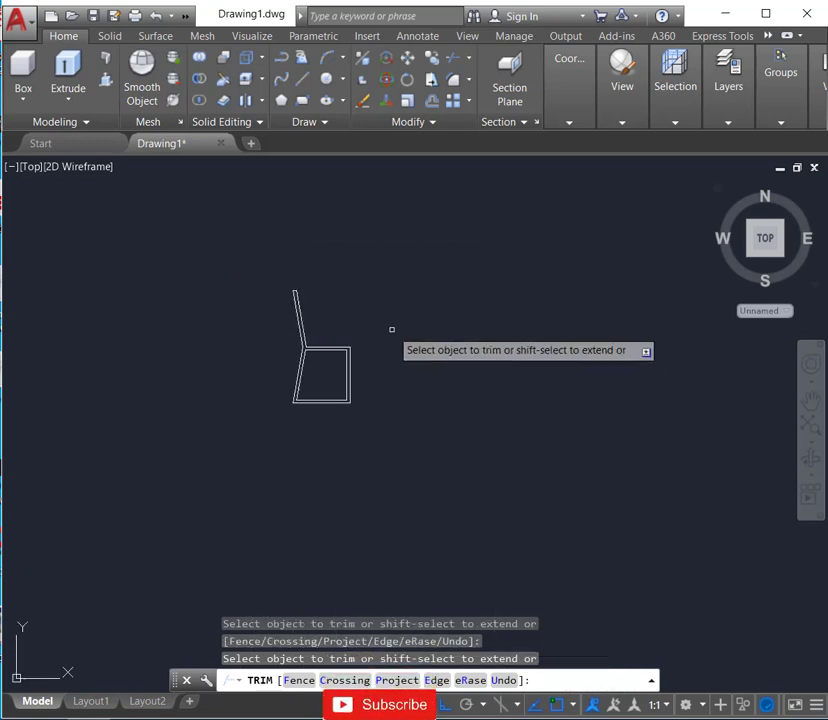
scroll(400, 330, "up", 3)
key("Escape")
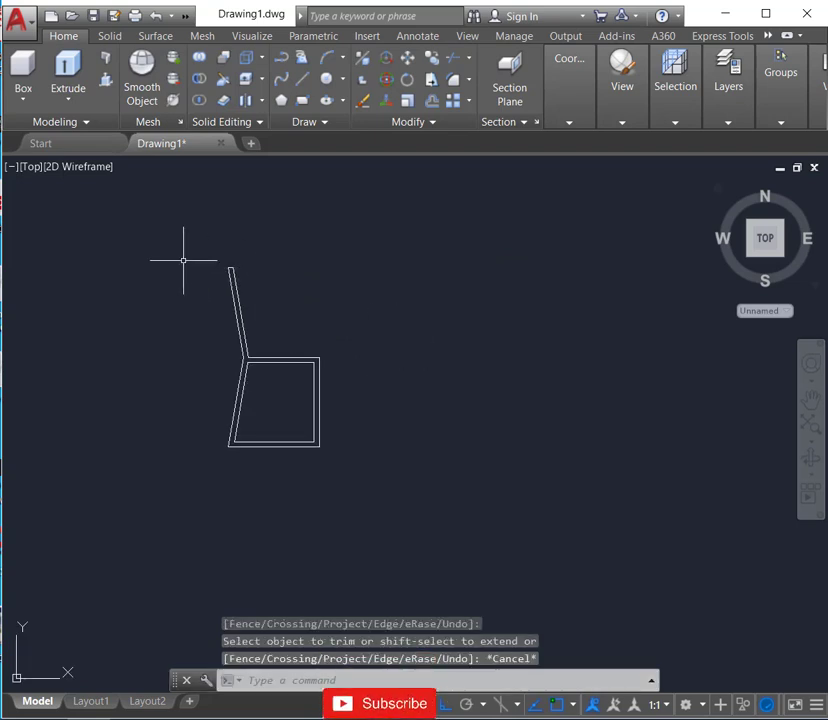
left_click(189, 244)
Join the 11 window-selected chair outline lines into 2 polylines.
left_click(368, 501)
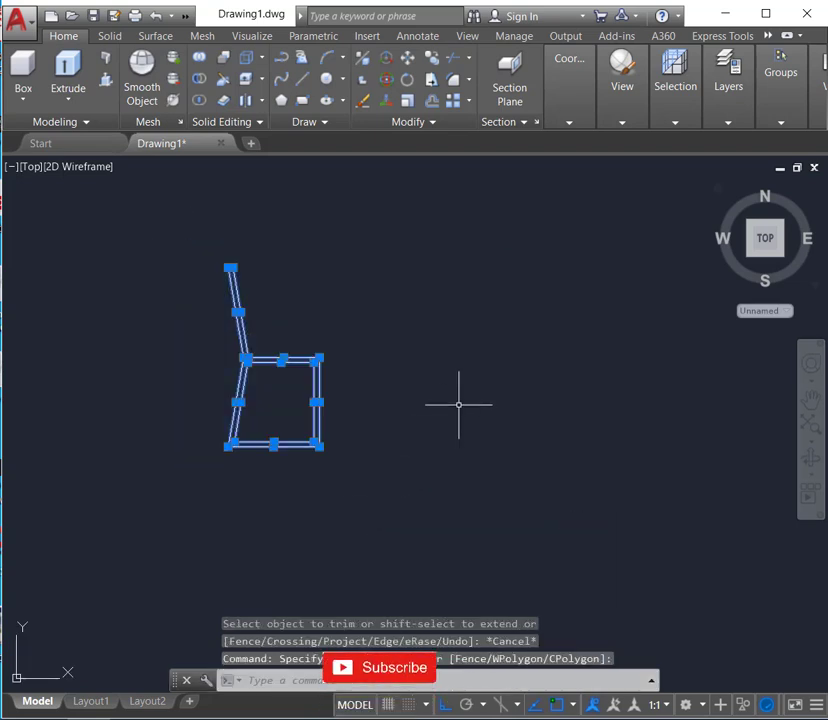
type("j")
key("Return")
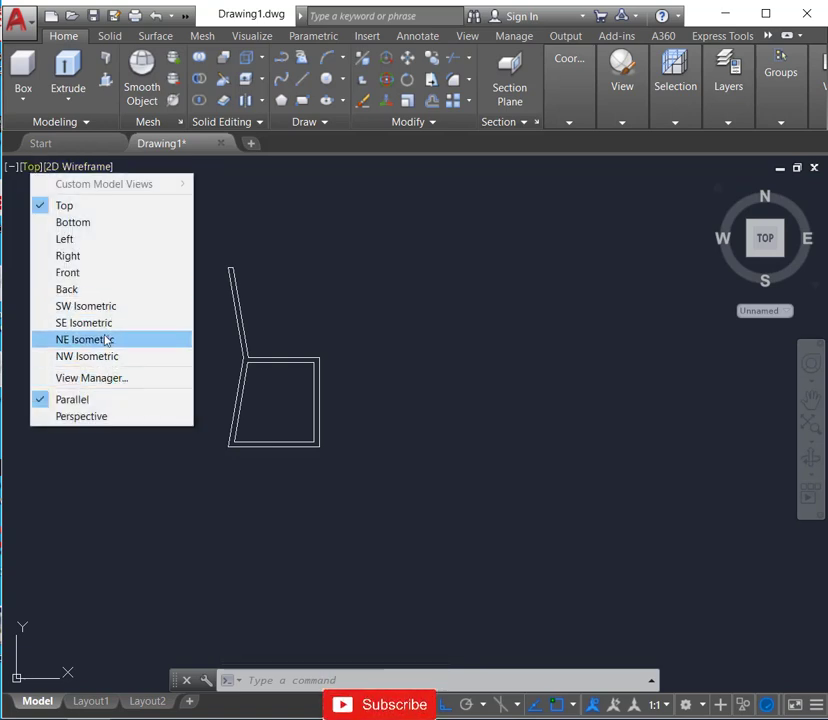
Switch the viewport to the SW Isometric view and adjust the zoom.
left_click(103, 306)
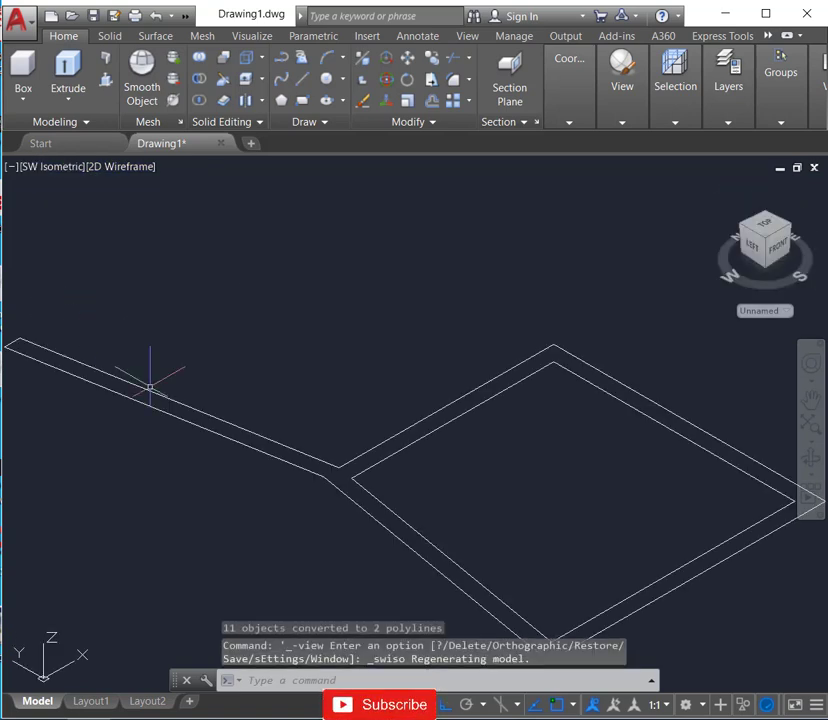
scroll(287, 421, "down", 2)
scroll(260, 410, "down", 2)
scroll(242, 402, "down", 2)
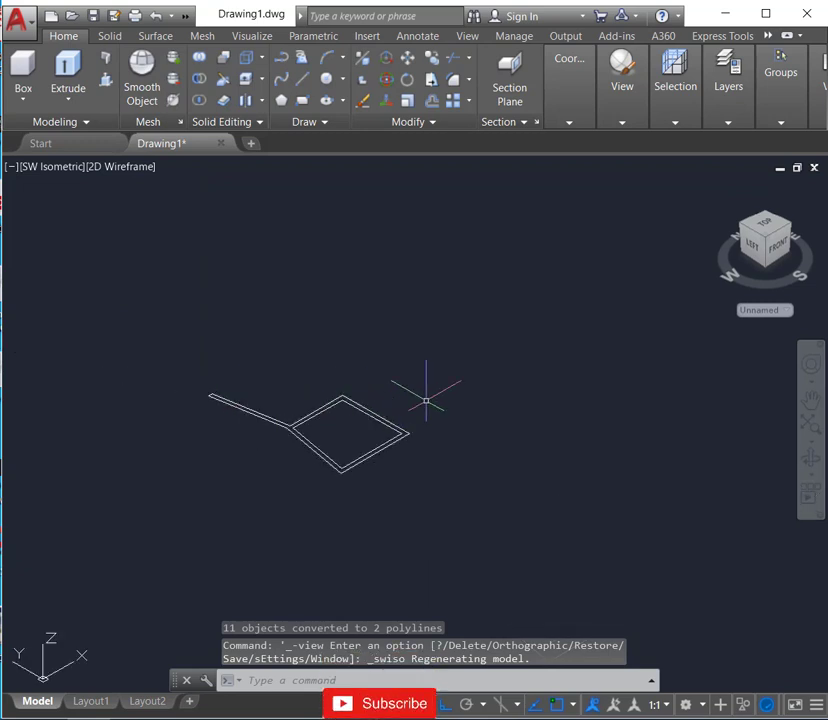
scroll(416, 397, "up", 2)
scroll(305, 379, "down", 2)
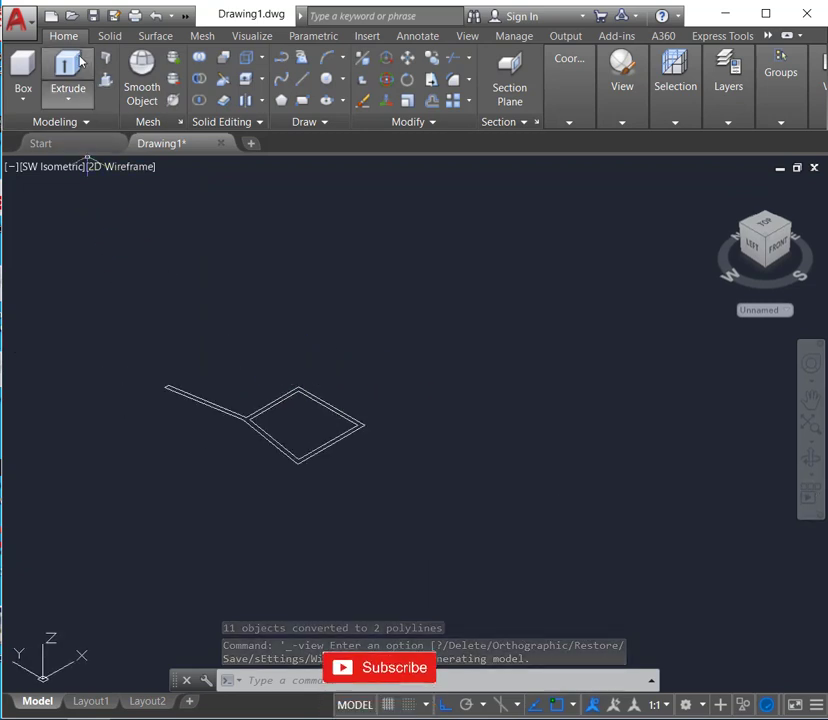
Extrude the outer and inner chair outline polylines to a height of 1 unit.
left_click(71, 68)
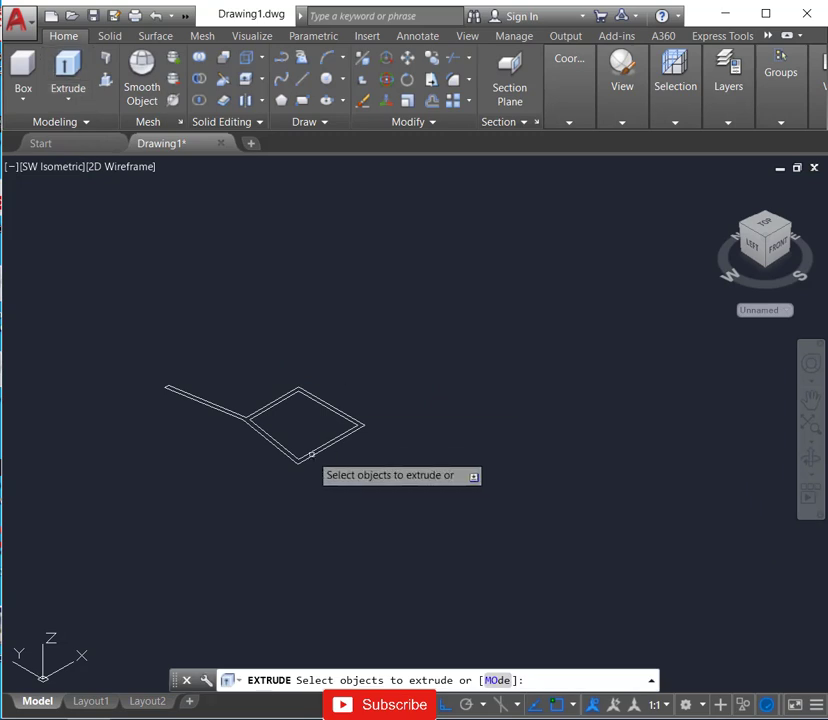
scroll(300, 450, "up", 4)
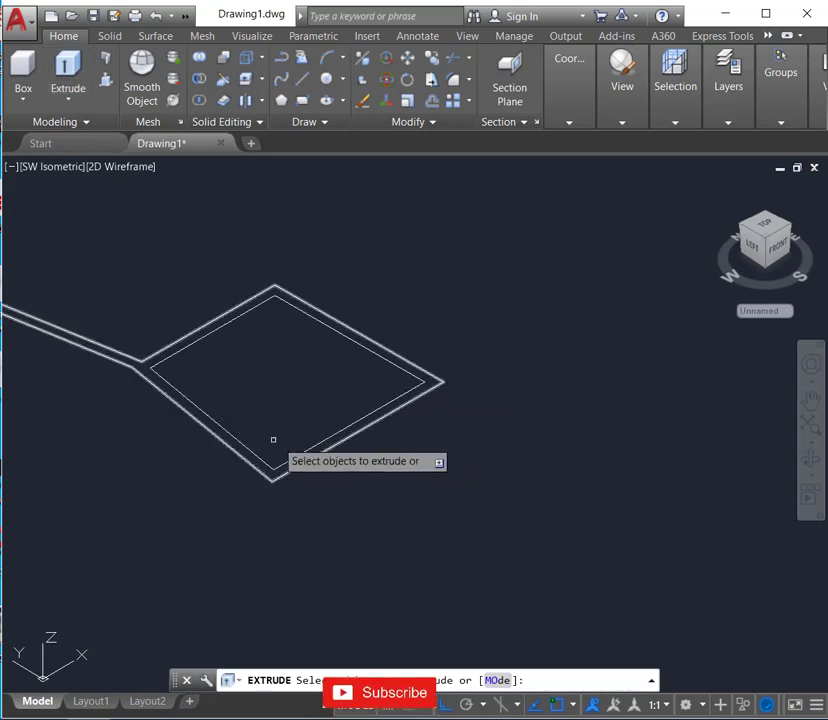
left_click(177, 402)
left_click(185, 347)
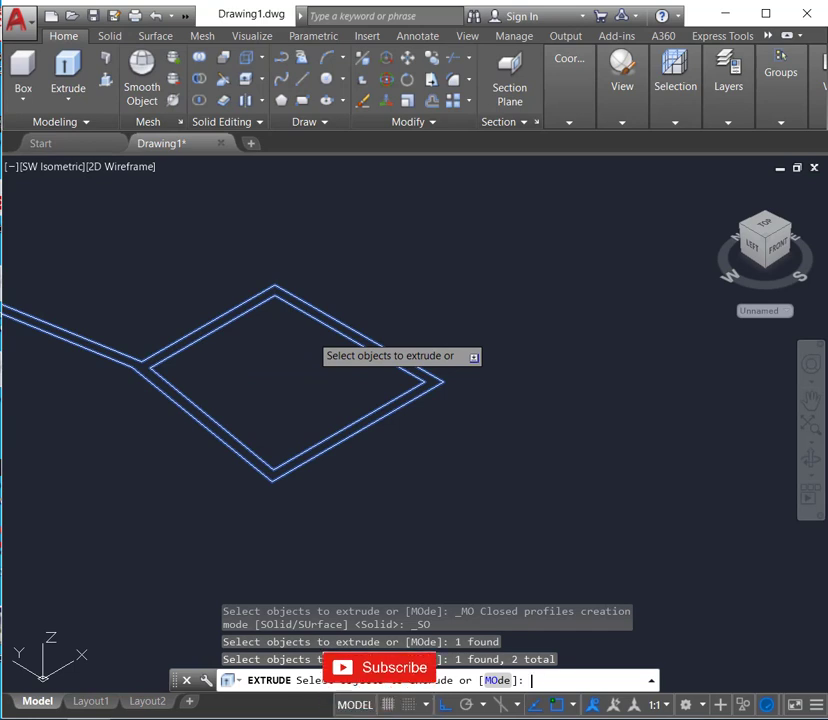
key("Return")
type("1")
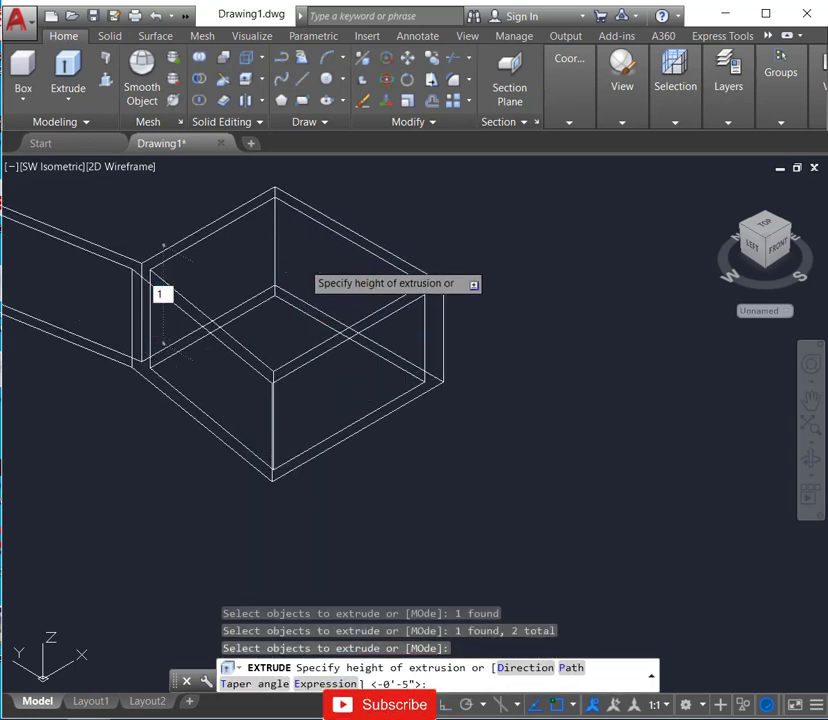
key("Return")
scroll(314, 268, "down", 4)
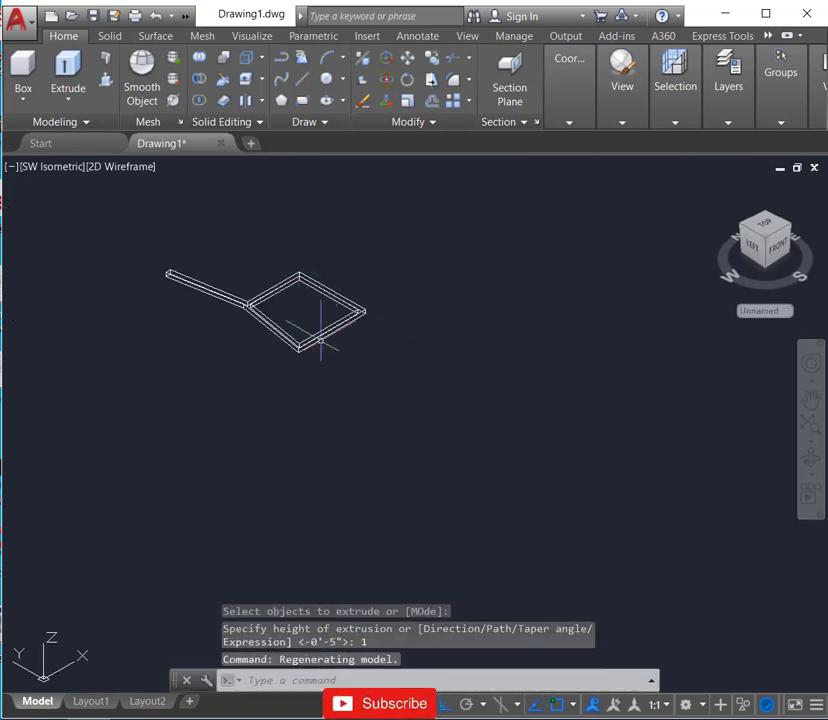
scroll(200, 228, "up", 2)
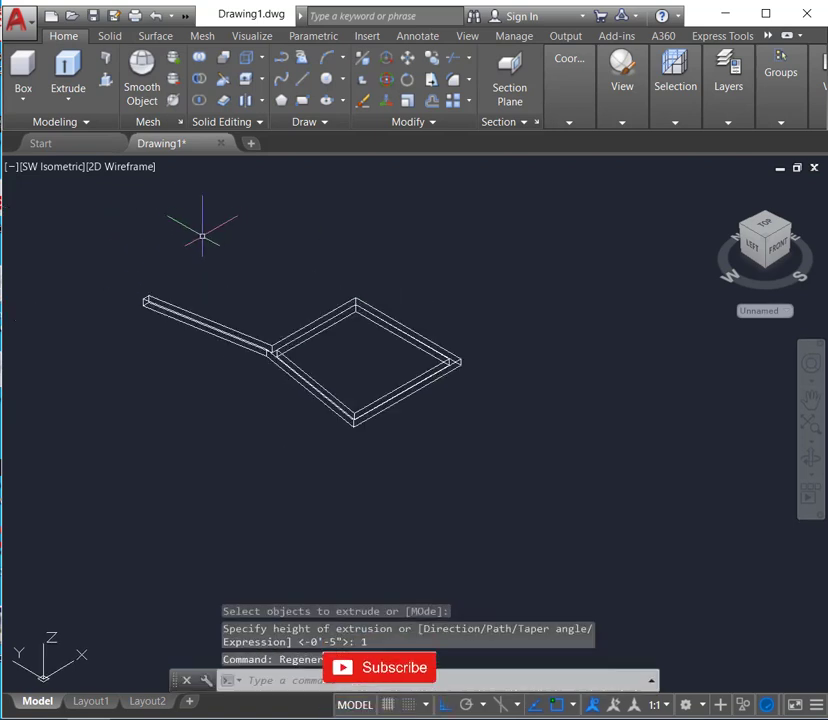
left_click(103, 251)
Rotate the whole extruded frame 90 degrees with 3DROTATE so the side profile stands upright.
left_click(520, 452)
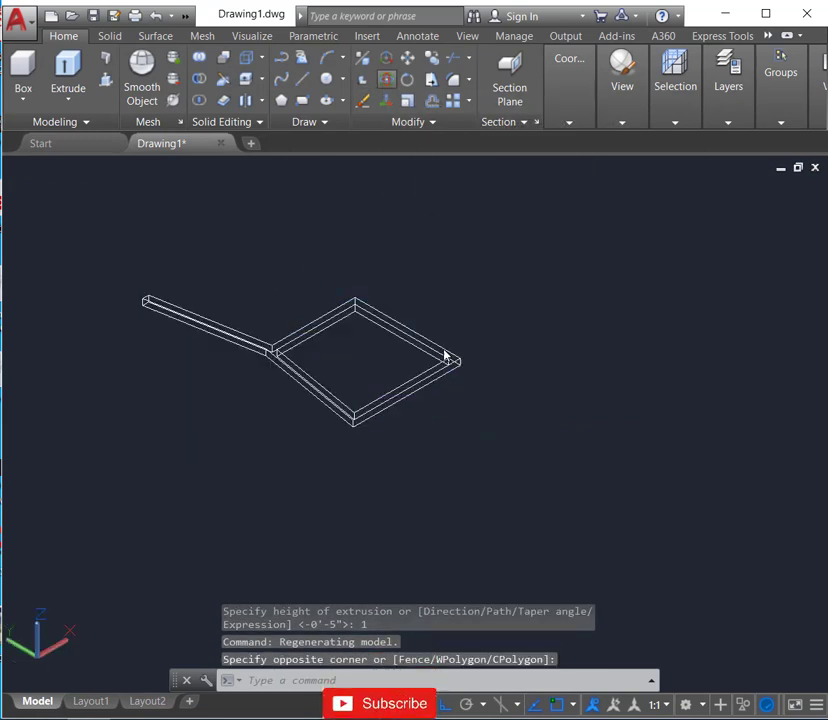
left_click(338, 343)
left_click(344, 325)
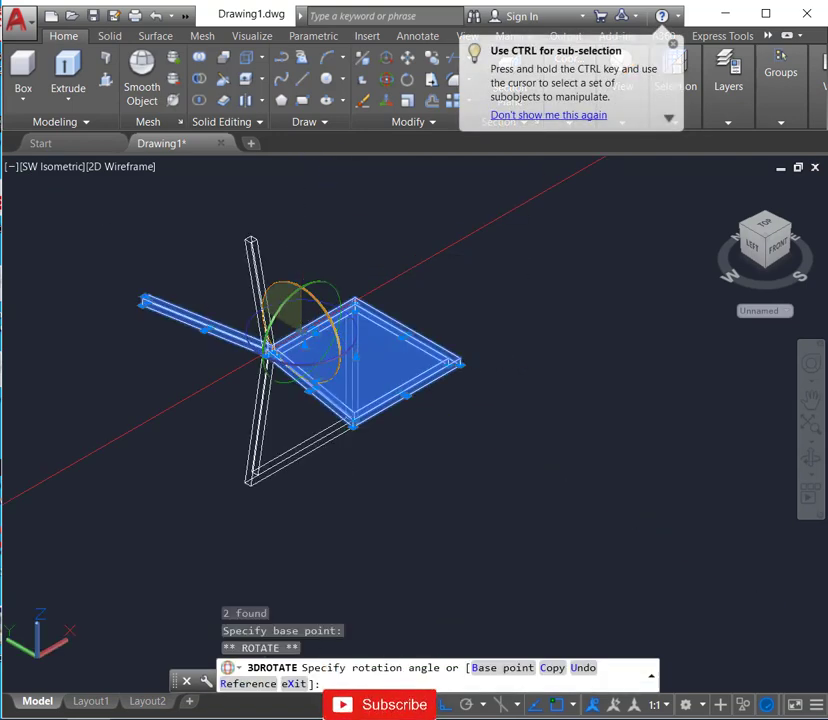
key("Return")
key("Escape")
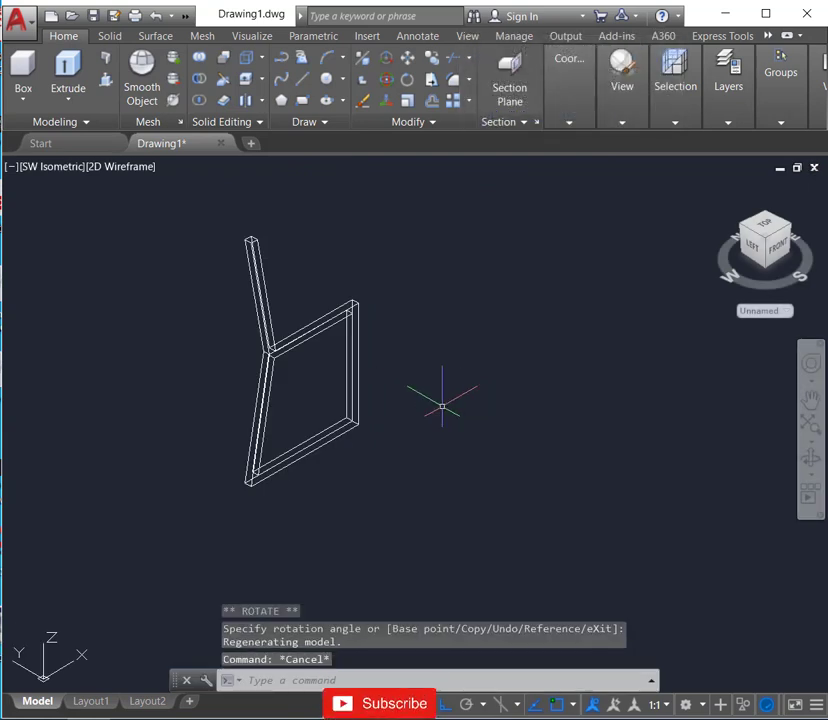
scroll(561, 383, "down", 4)
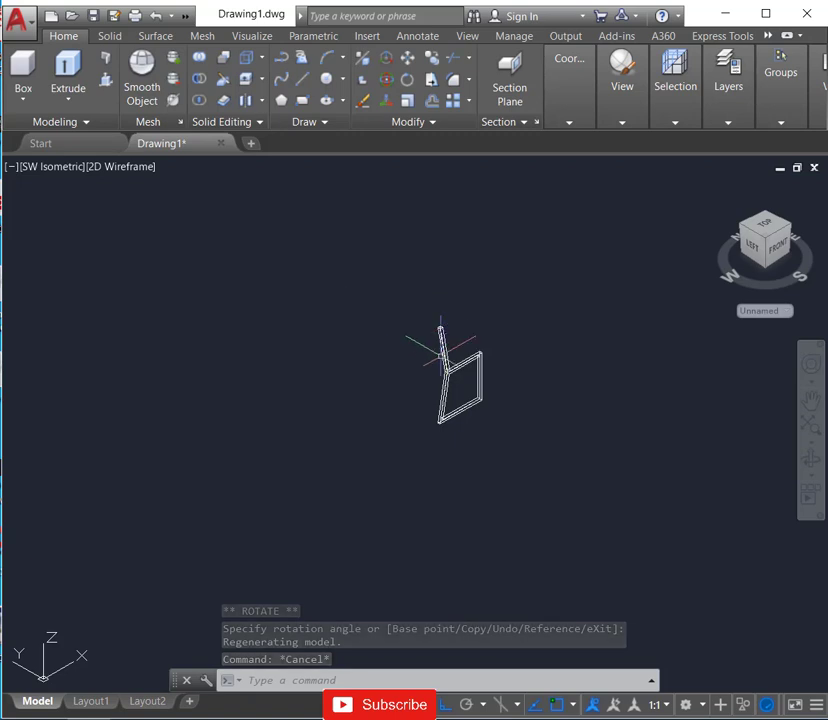
scroll(445, 360, "up", 4)
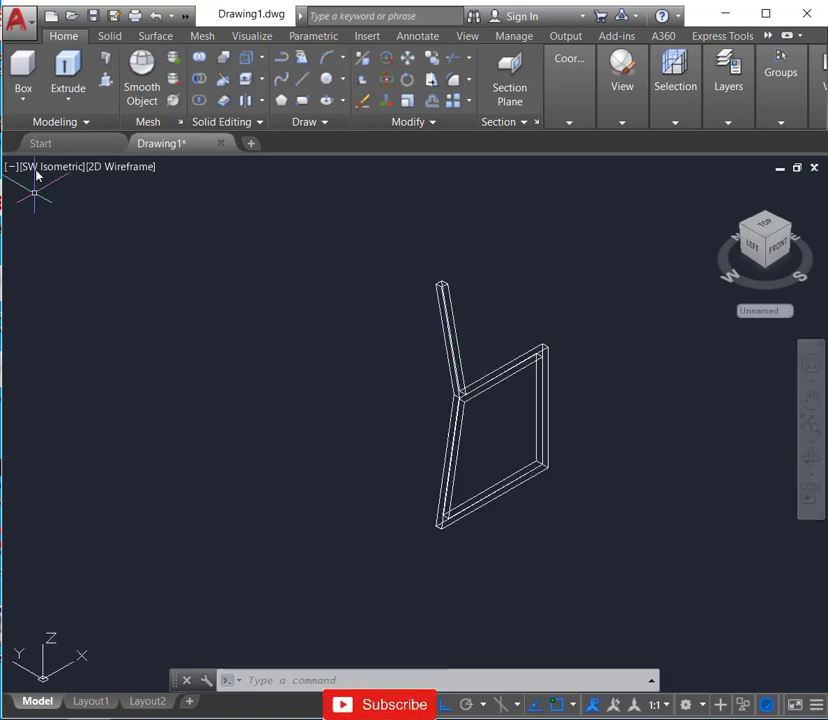
Switch the viewport visual style to Conceptual to shade the upright chair frame.
left_click(125, 167)
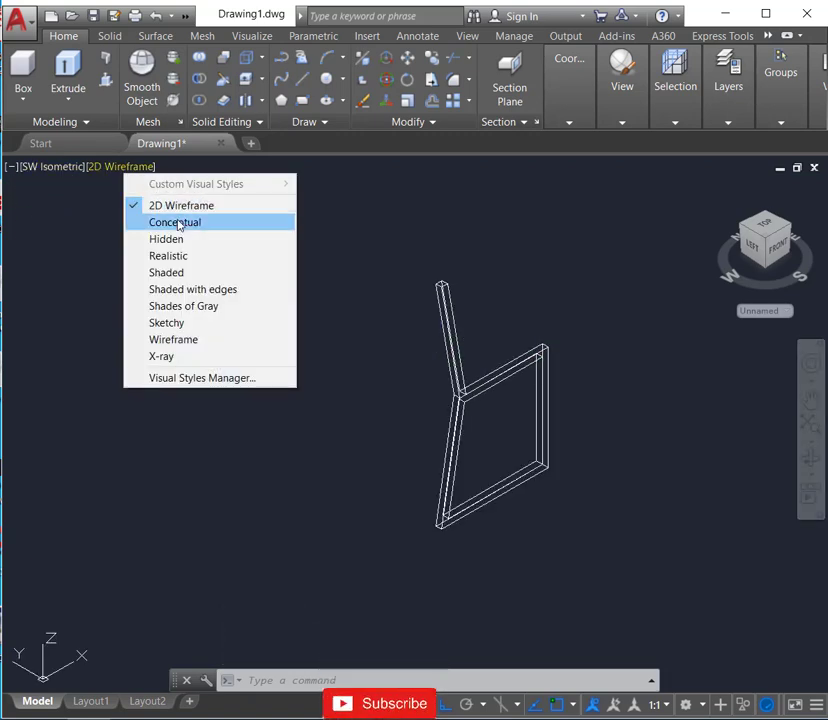
left_click(177, 222)
scroll(268, 361, "down", 2)
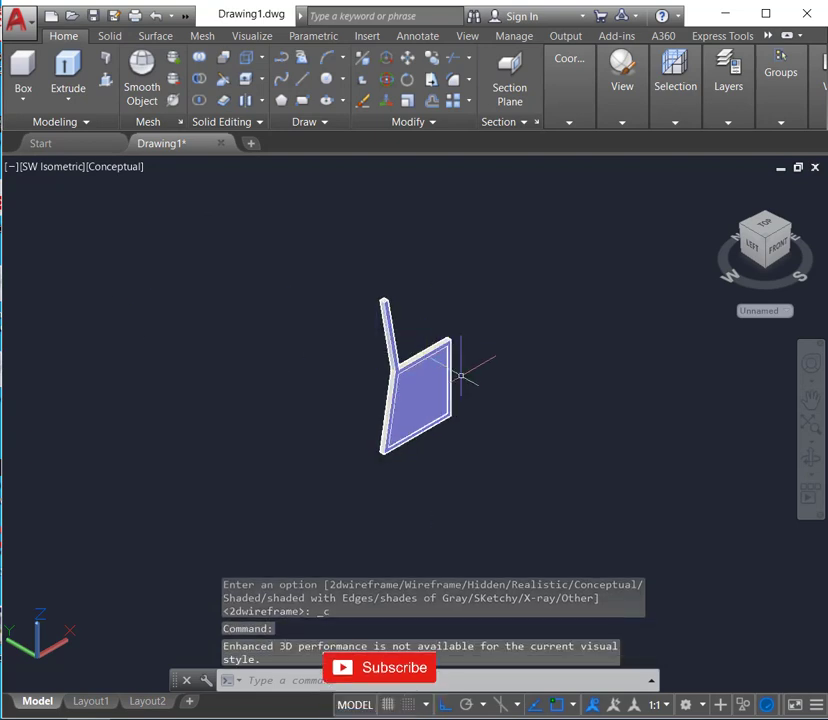
scroll(469, 379, "up", 2)
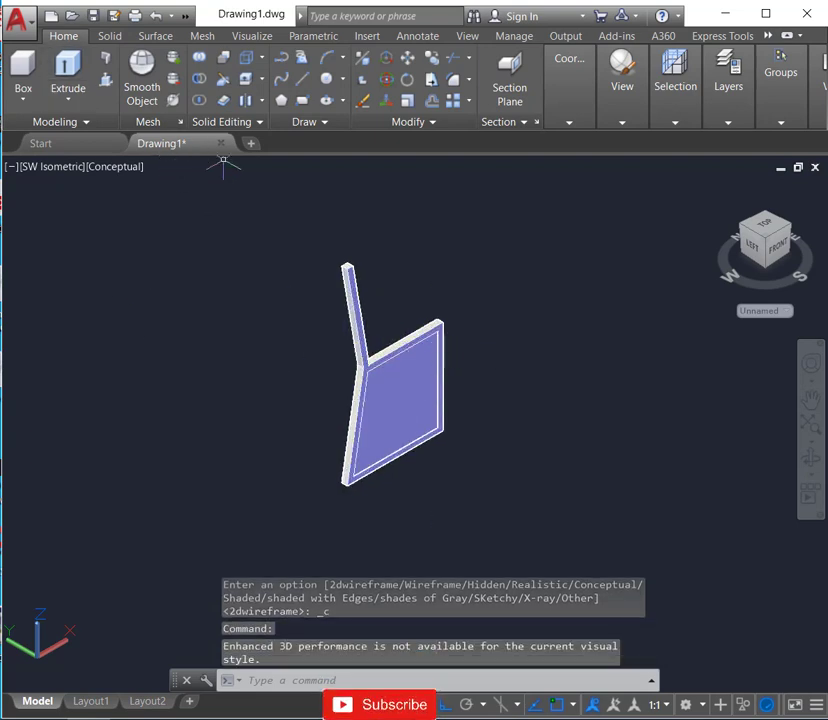
left_click(199, 79)
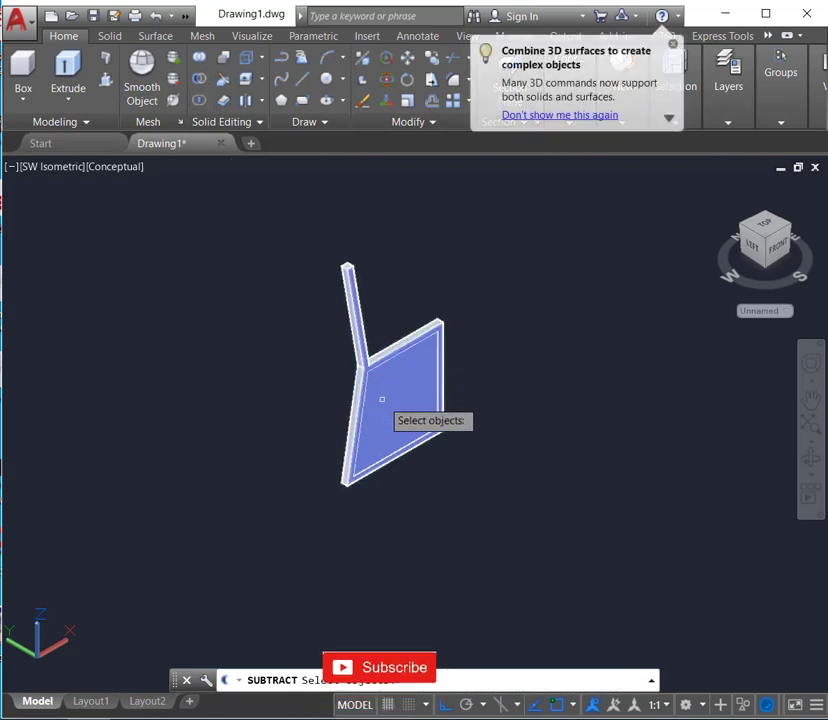
Subtract the inner panel solid from the outer chair solid, leaving a hollow 1-unit side frame.
scroll(381, 397, "up", 3)
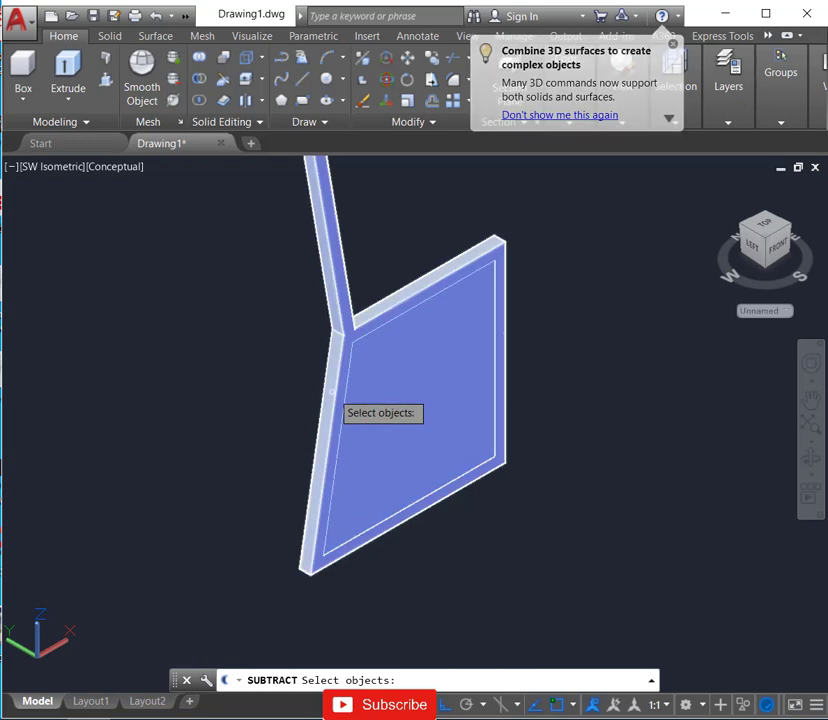
left_click(348, 389)
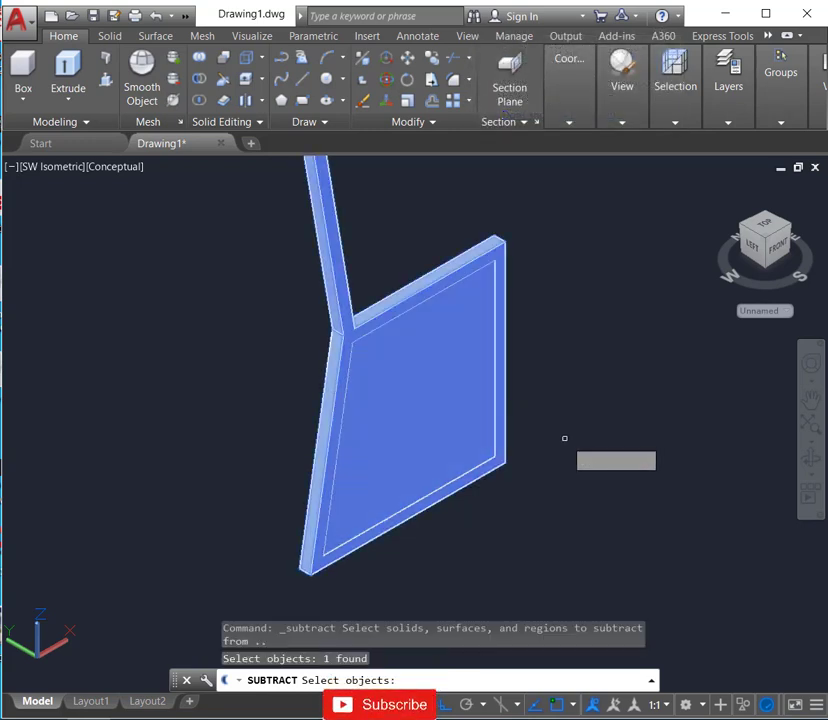
key("Return")
left_click(435, 385)
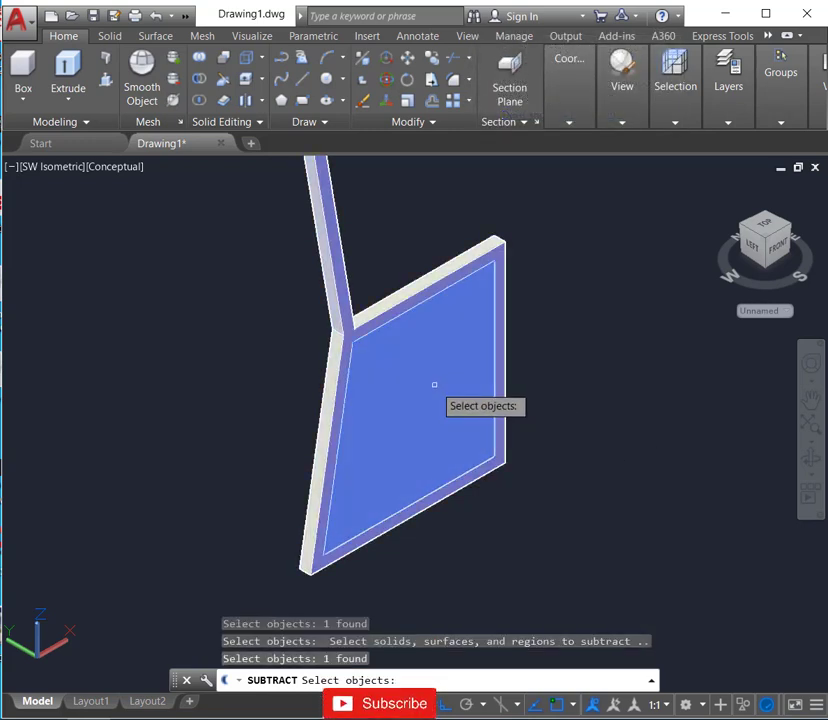
key("Return")
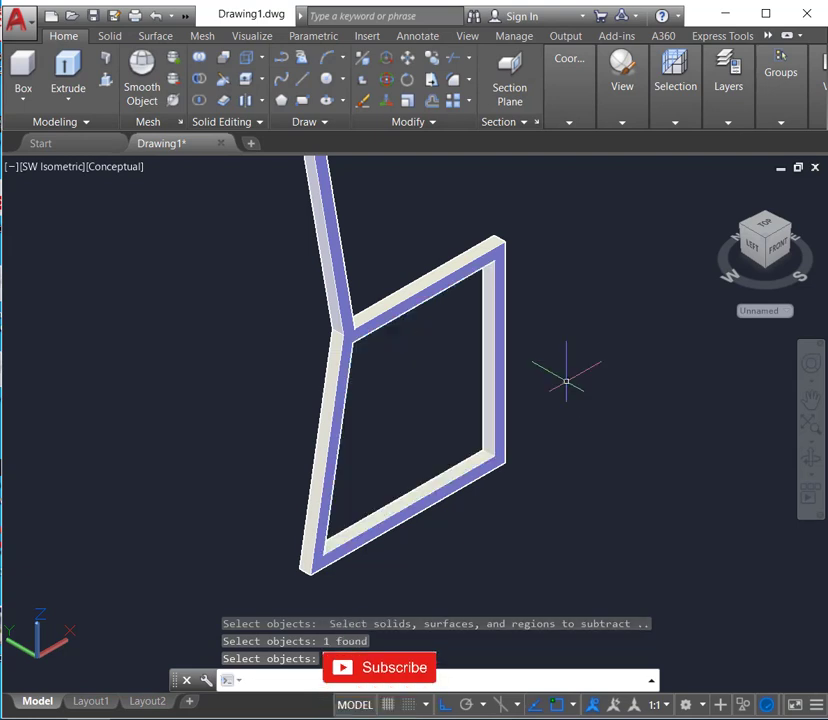
scroll(445, 421, "down", 5)
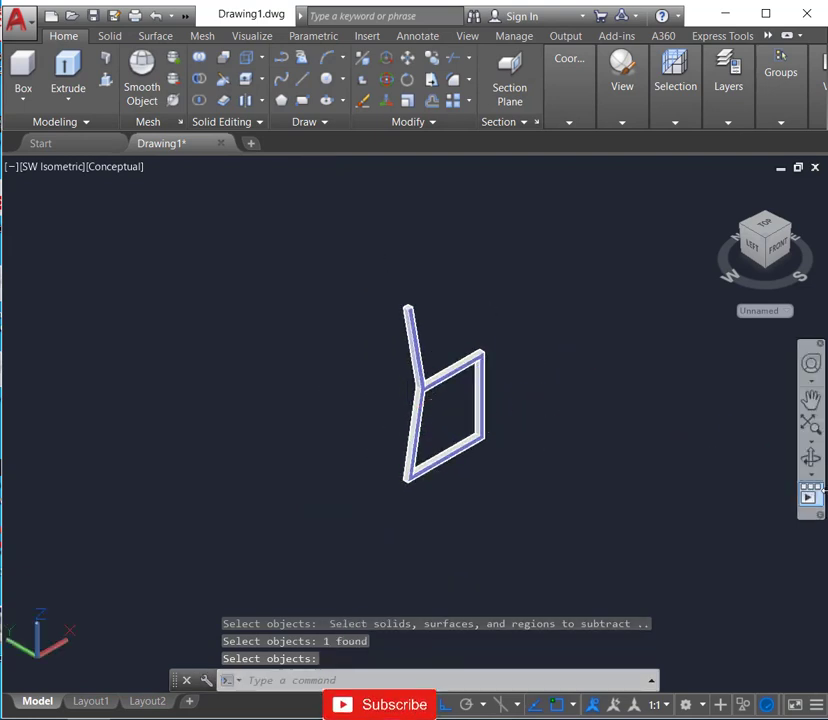
Orbit around the hollow chair frame, ending on an enlarged oblique view.
left_click(810, 458)
mouse_move(515, 508)
left_mouse_down()
mouse_move(445, 499)
mouse_move(231, 511)
left_mouse_up()
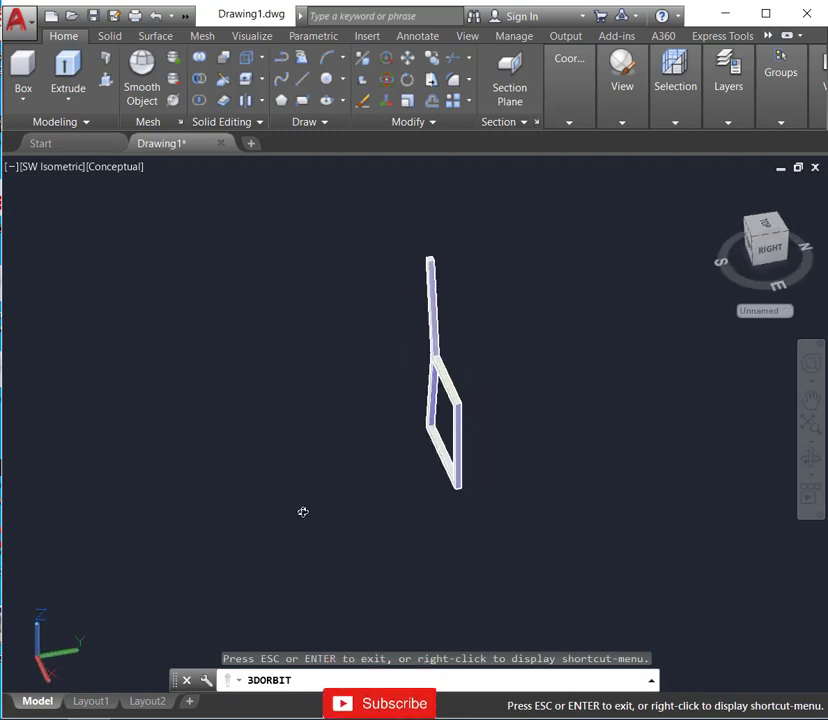
left_click_drag(303, 512, 364, 524)
mouse_move(485, 427)
left_mouse_down()
mouse_move(512, 416)
mouse_move(488, 418)
left_mouse_up()
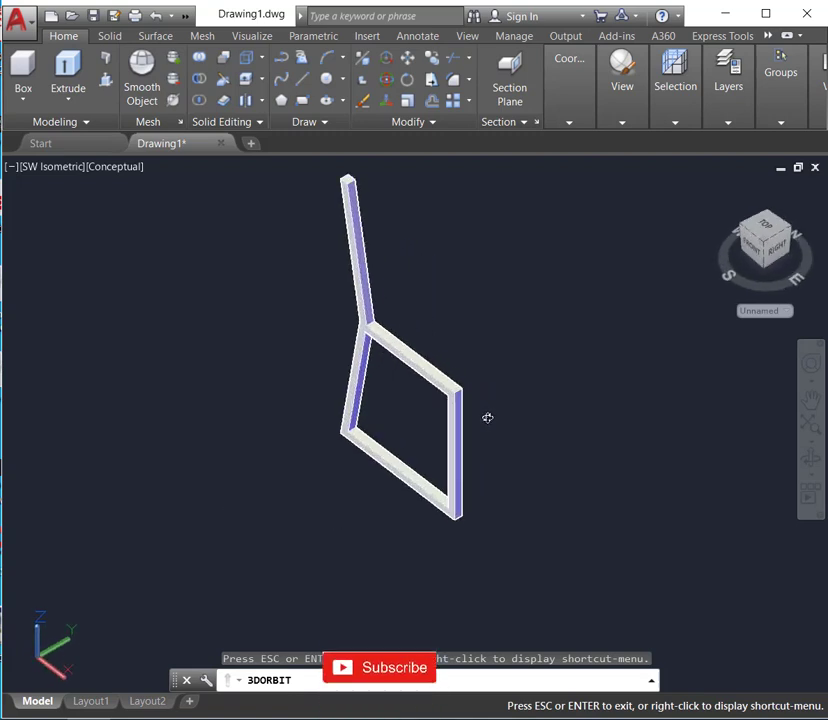
left_click_drag(334, 405, 423, 400)
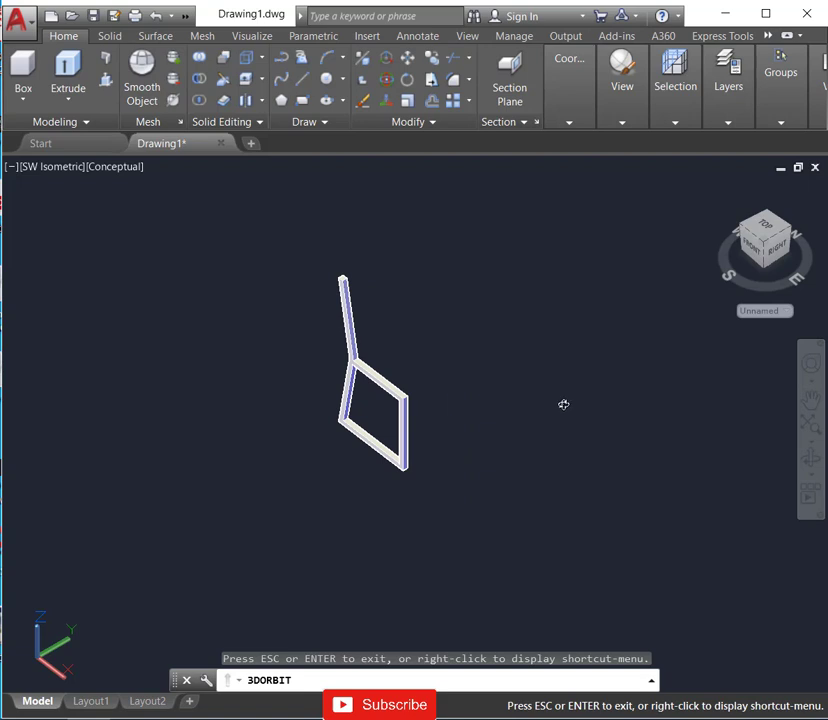
left_click_drag(563, 404, 403, 373)
key("Escape")
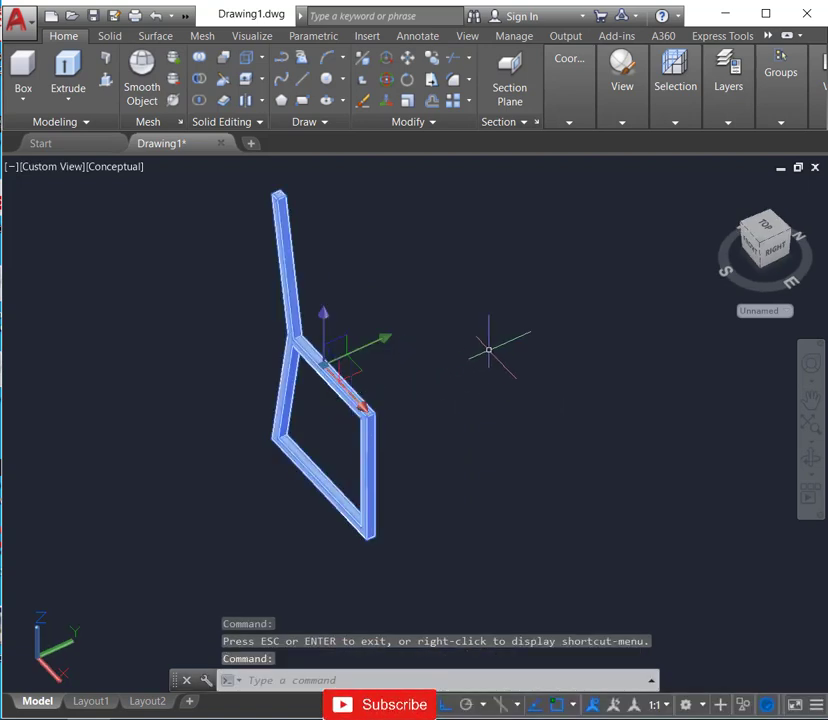
Copy the chair side frame 18 units from its bottom corner to form the second side.
type("co")
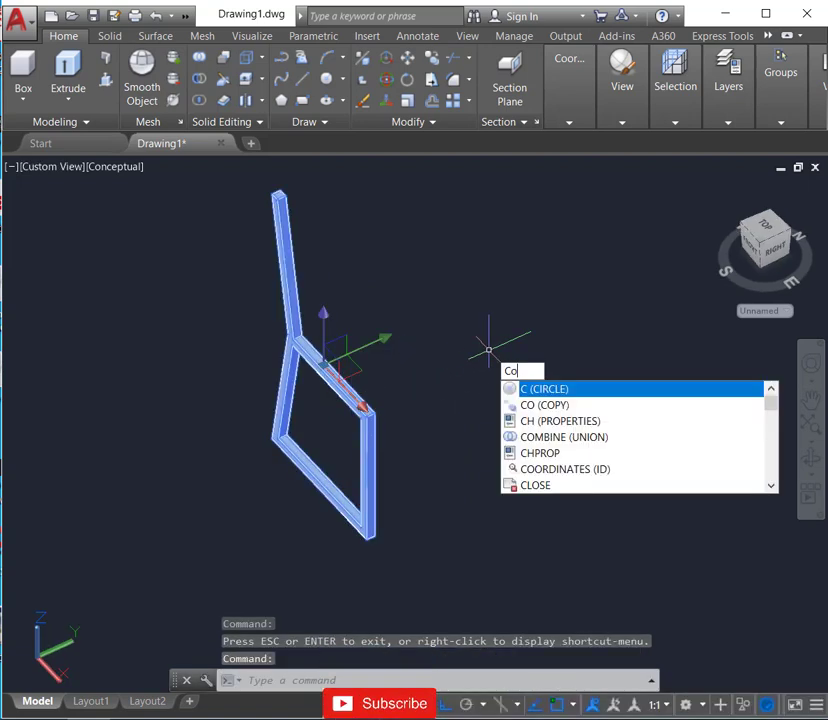
type("n")
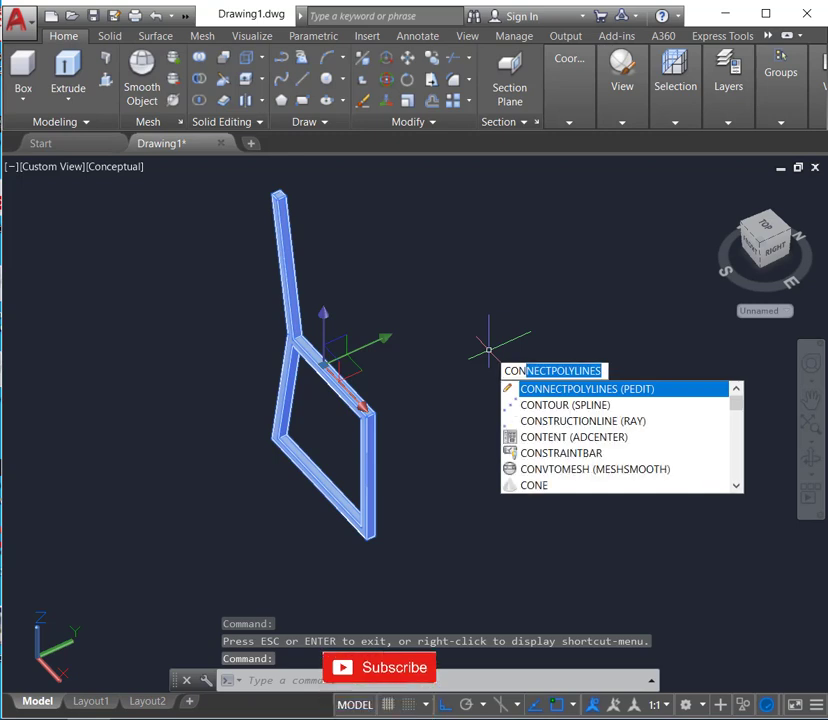
key("Return")
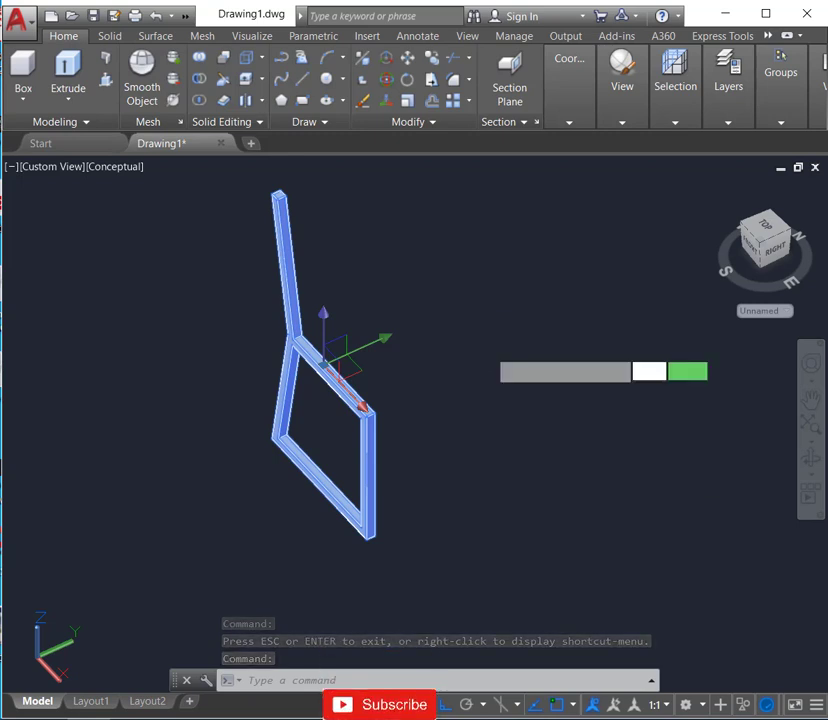
left_click(368, 537)
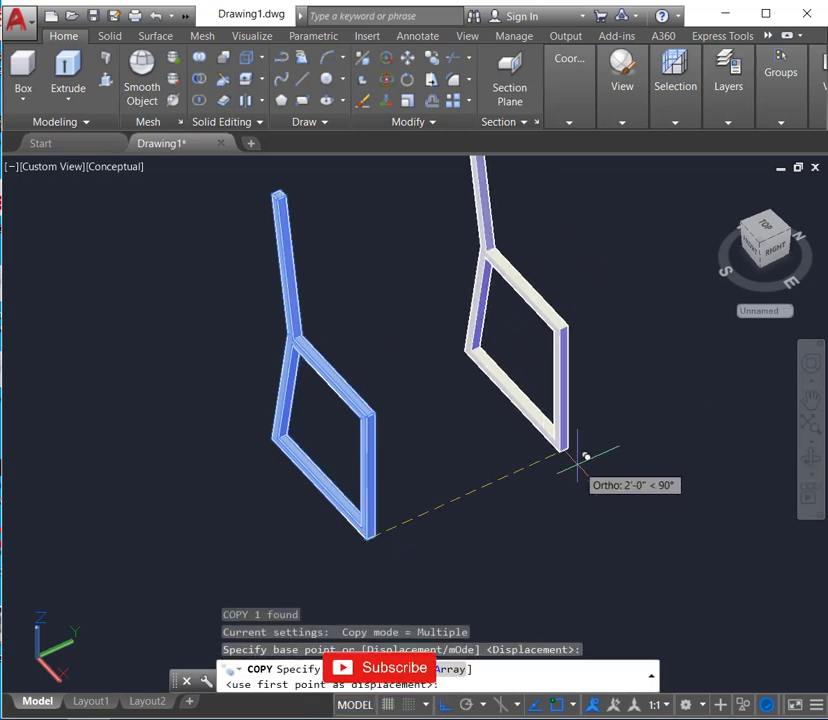
type("18")
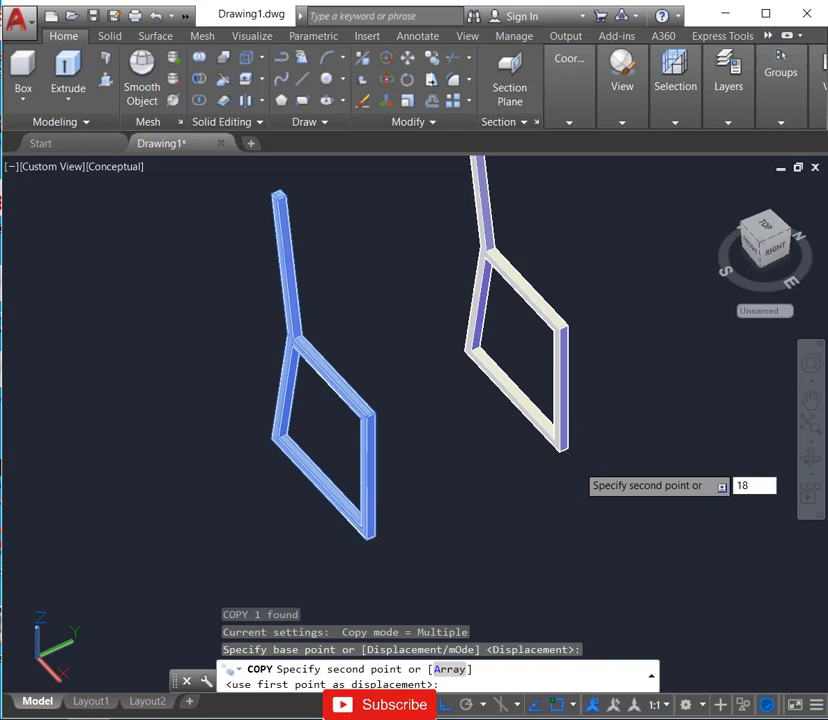
key("Return")
key("Escape")
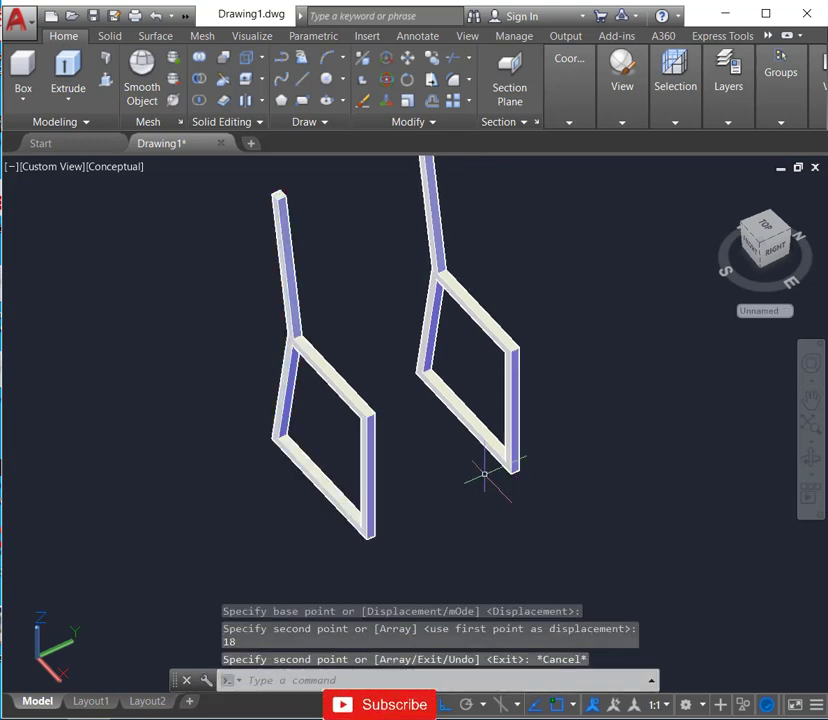
scroll(426, 468, "down", 2)
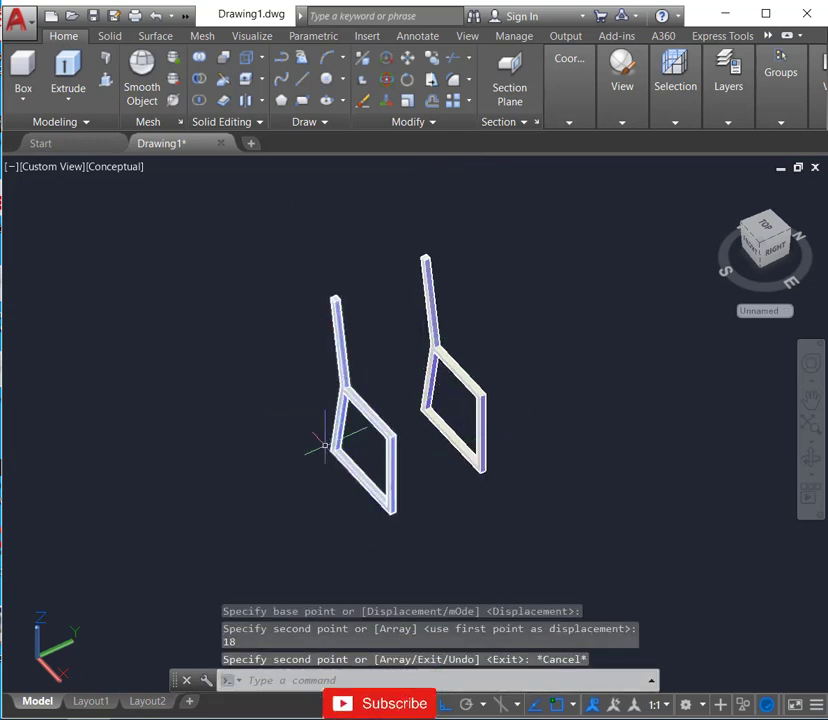
scroll(397, 390, "down", 2)
scroll(397, 390, "down", 2)
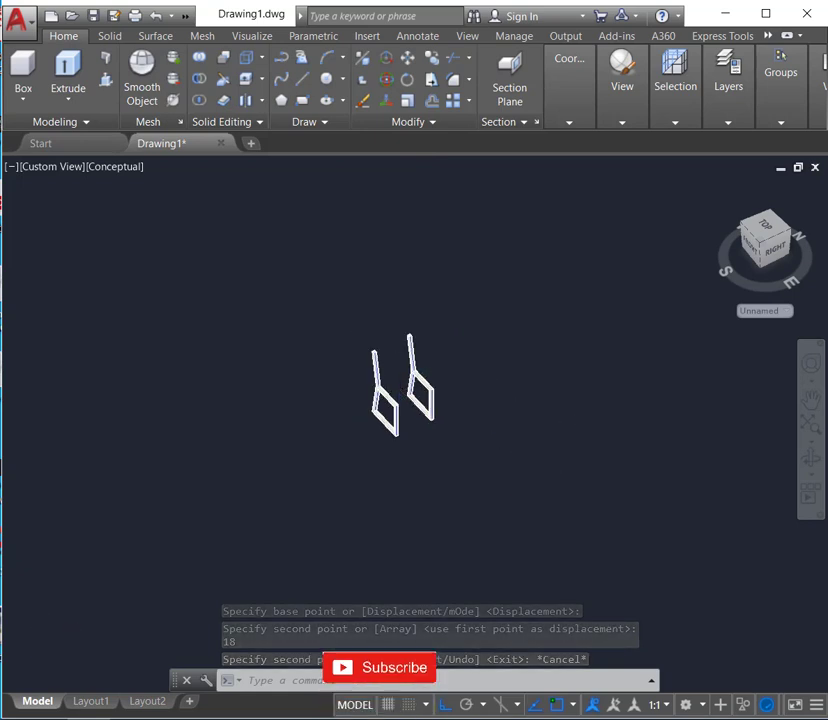
scroll(505, 435, "up", 1)
Orbit the view to an oblique overhead angle showing both parallel side frames.
left_click(811, 456)
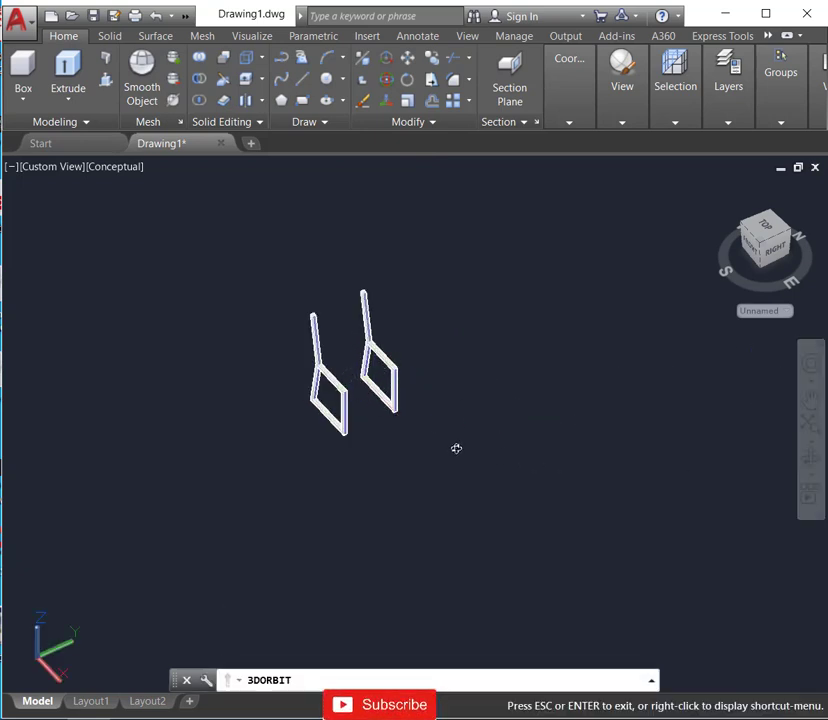
mouse_move(456, 447)
left_mouse_down()
mouse_move(362, 410)
mouse_move(370, 413)
left_mouse_up()
mouse_move(454, 443)
left_mouse_down()
mouse_move(638, 442)
mouse_move(606, 456)
mouse_move(394, 469)
mouse_move(372, 445)
left_mouse_up()
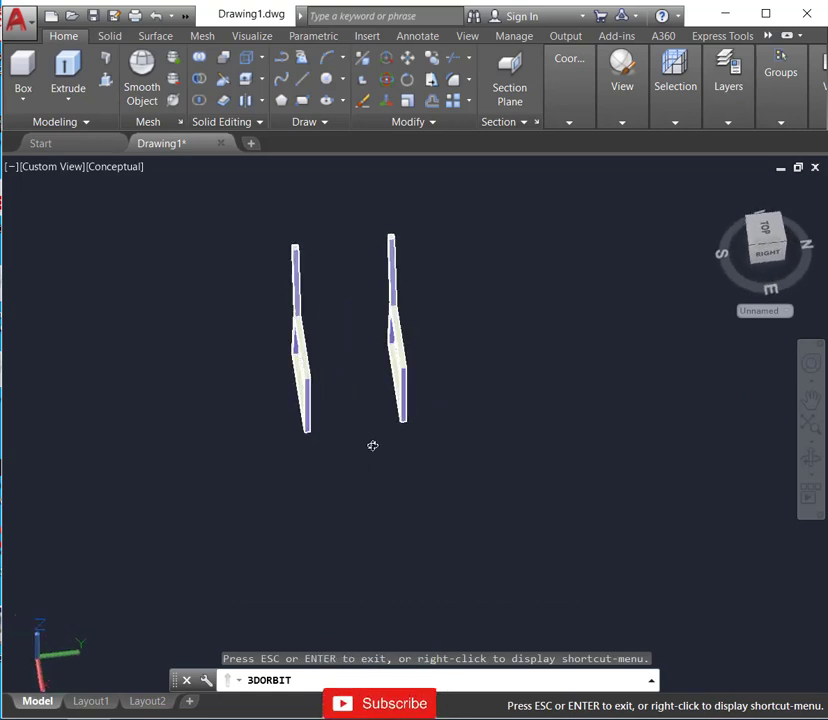
mouse_move(305, 427)
left_mouse_down()
mouse_move(438, 423)
mouse_move(395, 231)
mouse_move(466, 314)
left_mouse_up()
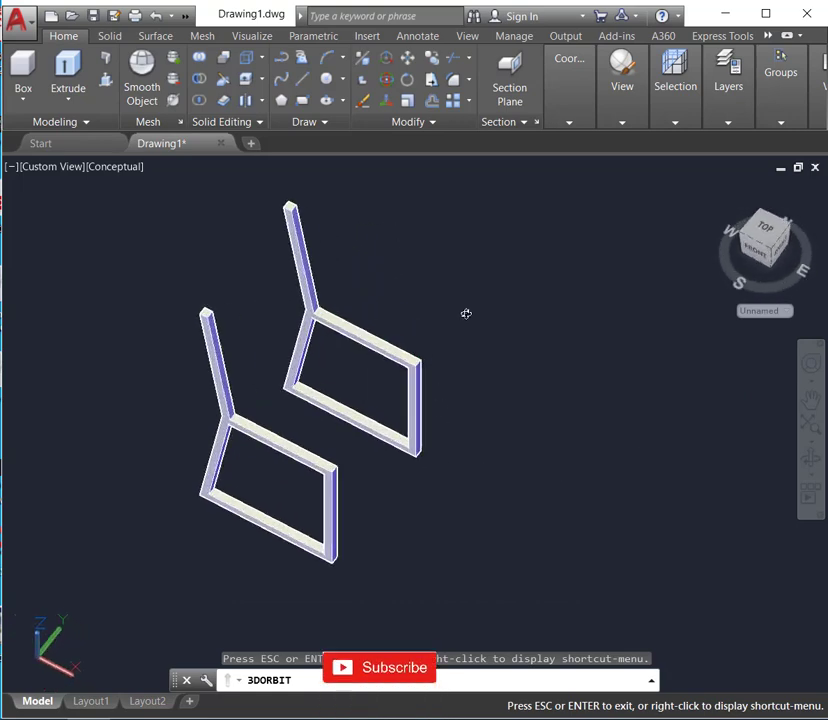
key("Escape")
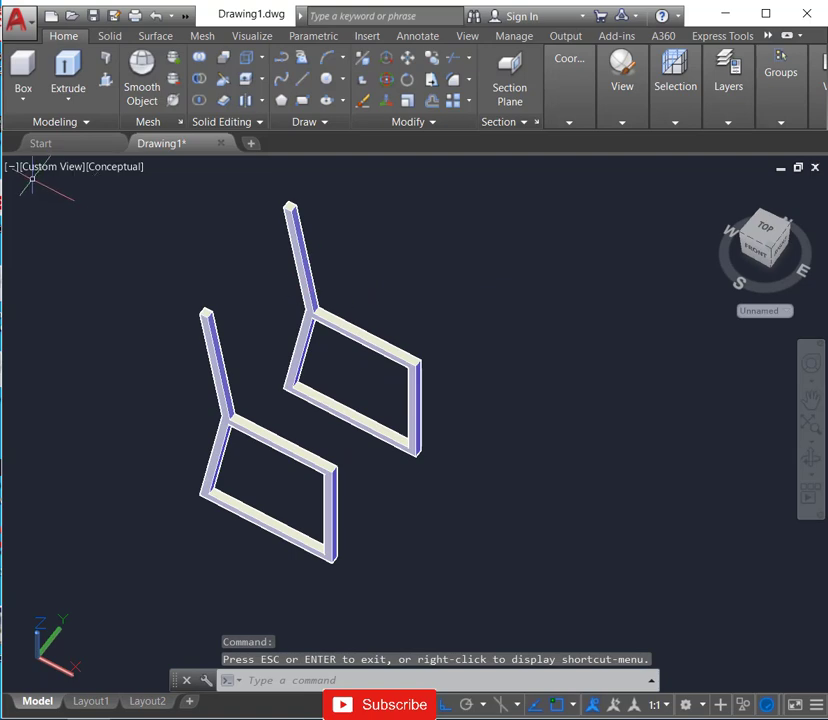
Set the viewport to the Top view and the 2D Wireframe visual style.
left_click(62, 169)
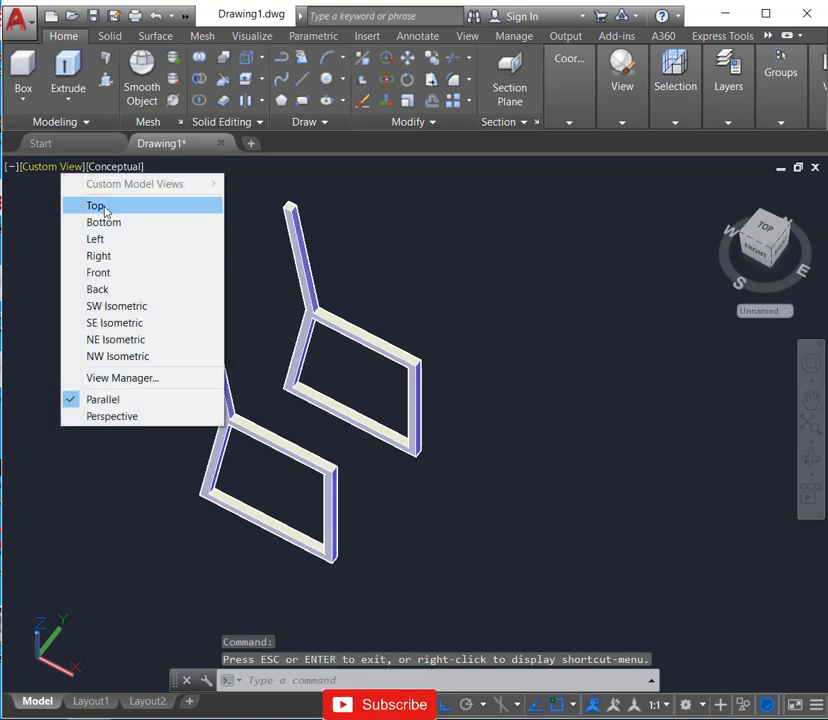
left_click(96, 206)
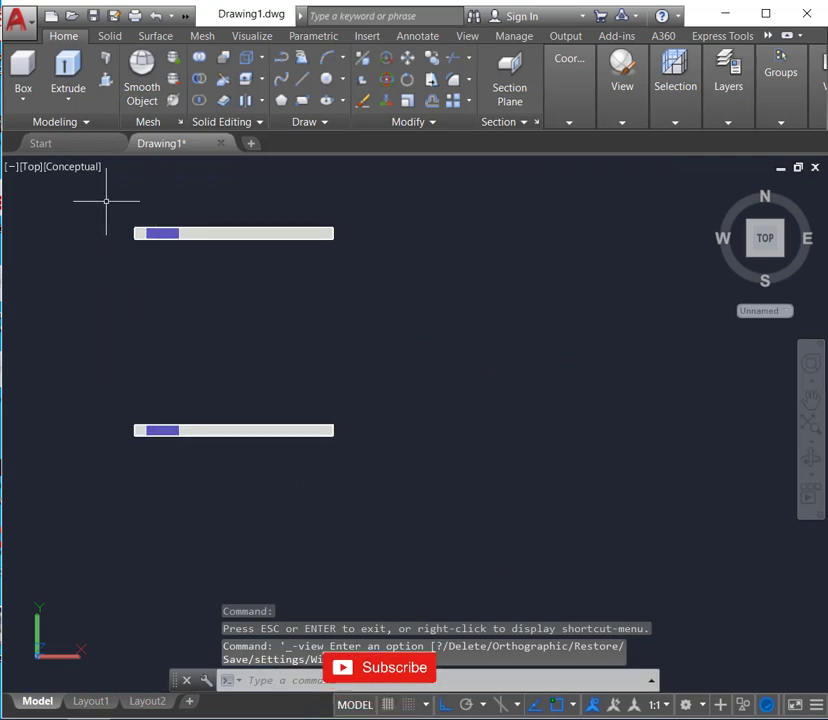
left_click(65, 170)
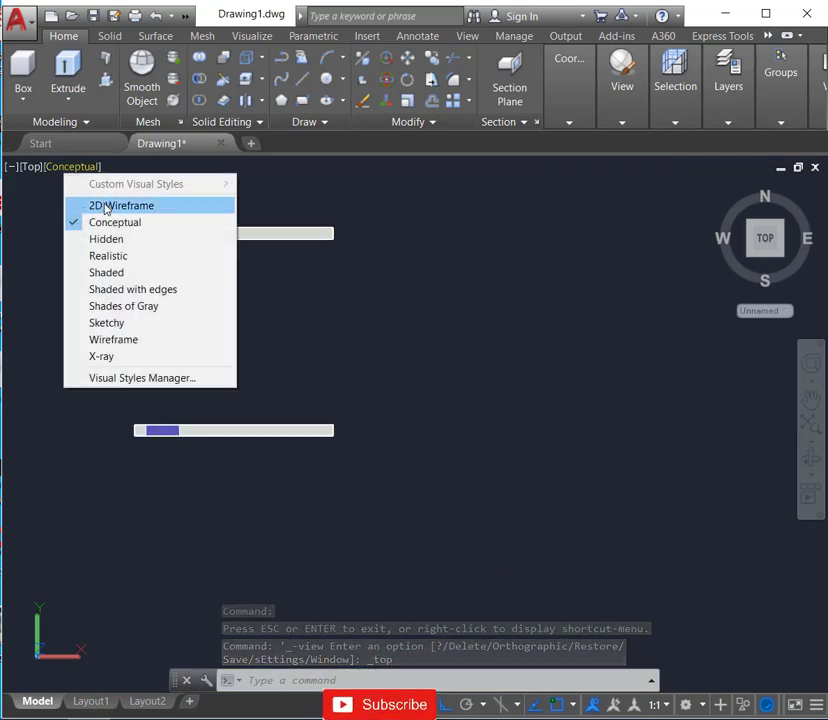
left_click(105, 208)
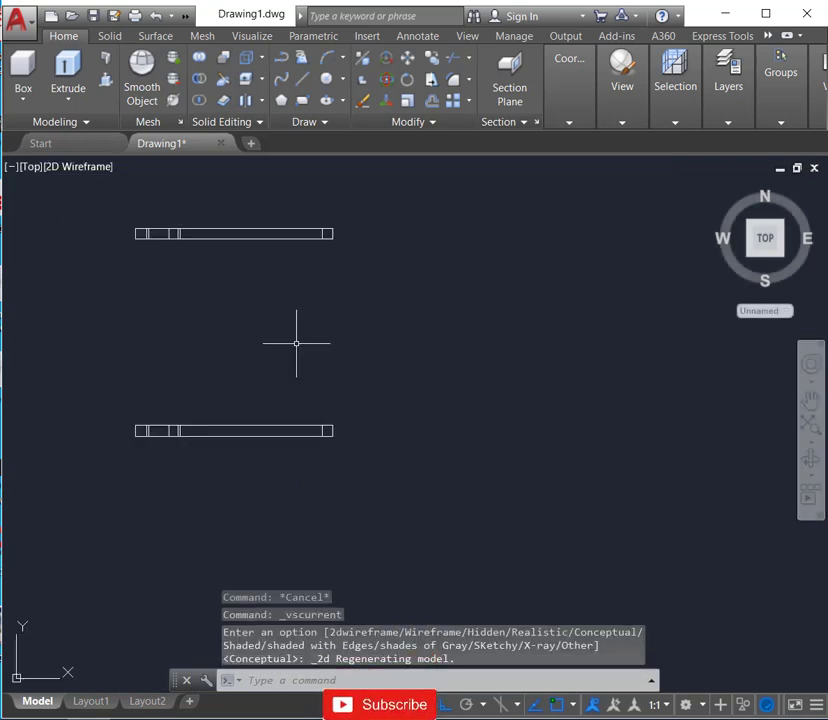
left_click(66, 167)
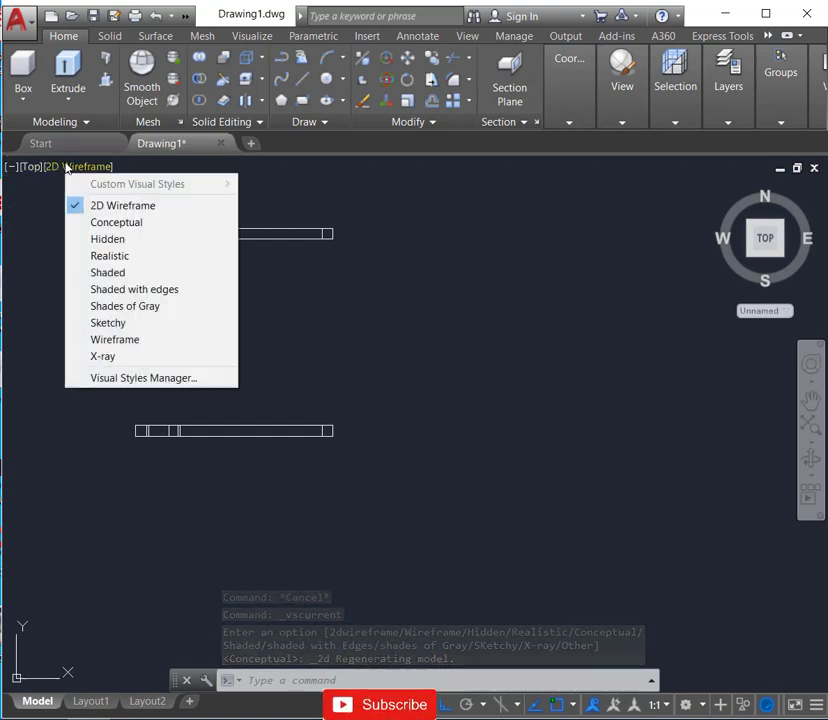
left_click(41, 218)
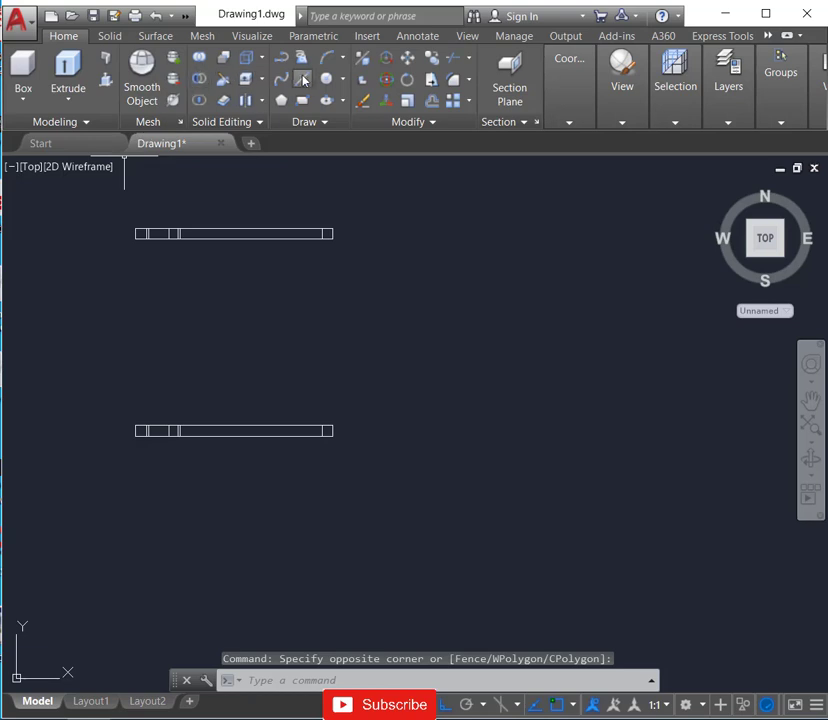
Draw a seat rectangle from a corner on the upper side frame to the opposite corner on the lower one.
left_click(303, 101)
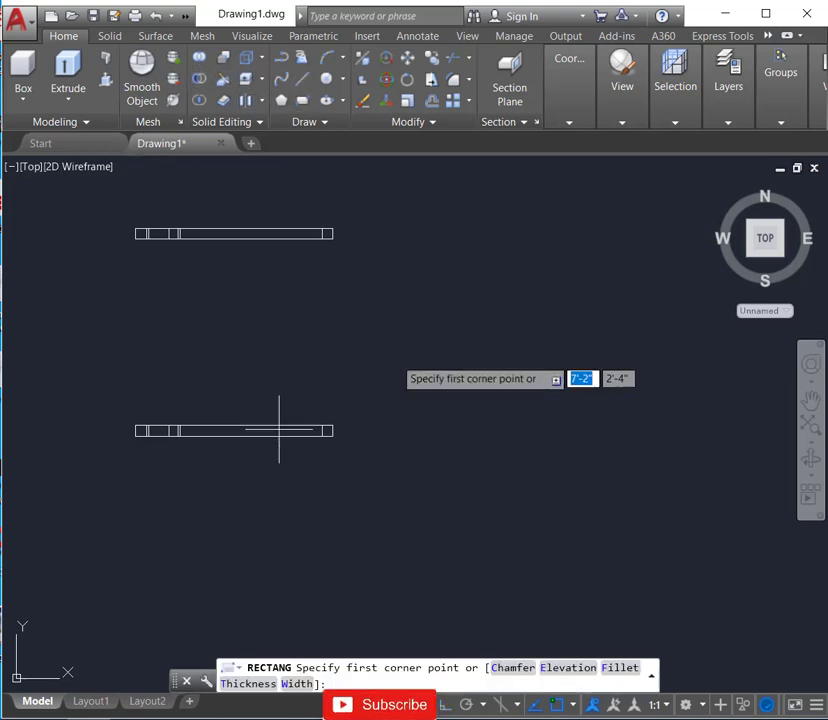
scroll(196, 252, "up", 2)
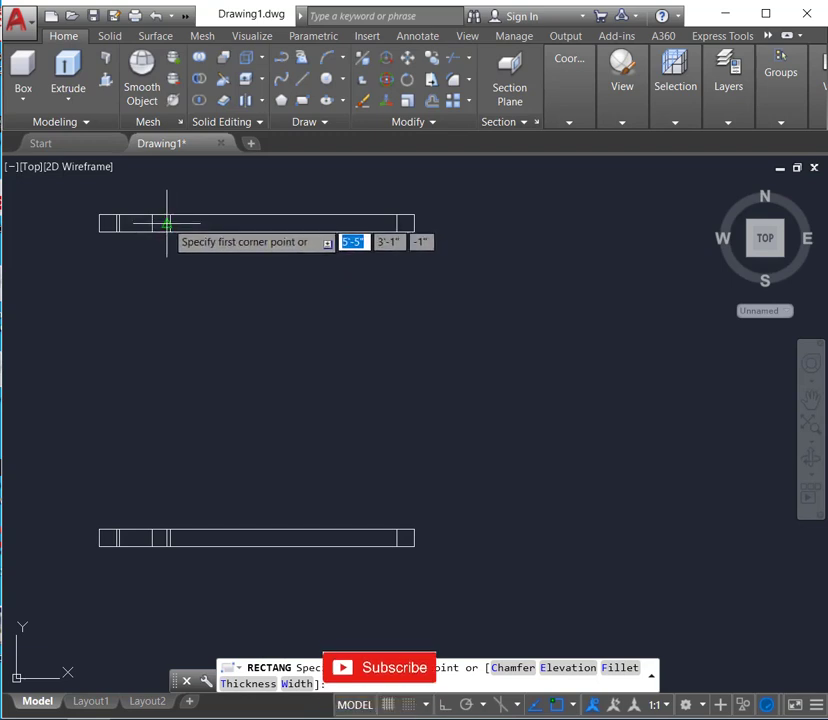
left_click(170, 224)
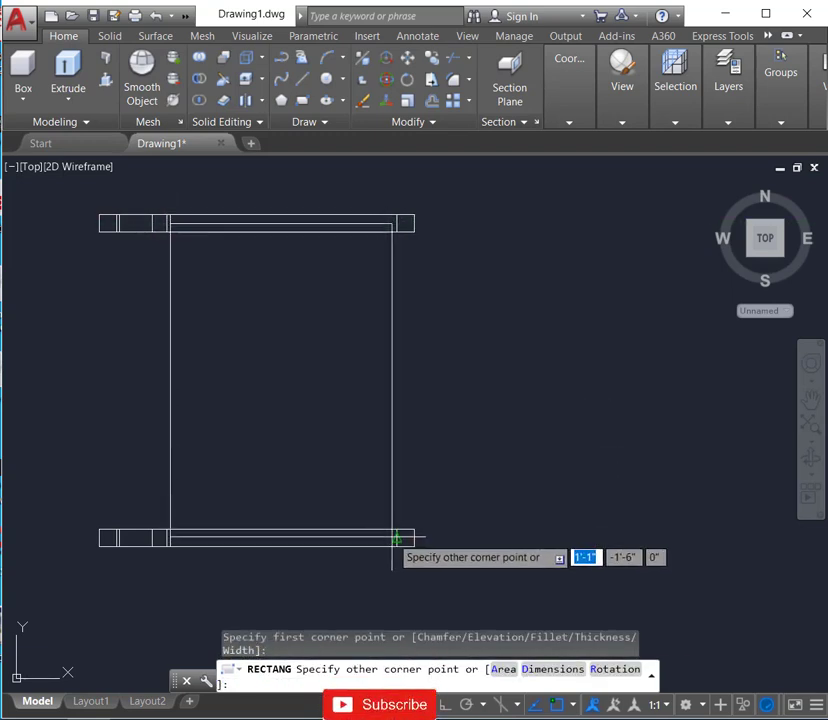
left_click(397, 540)
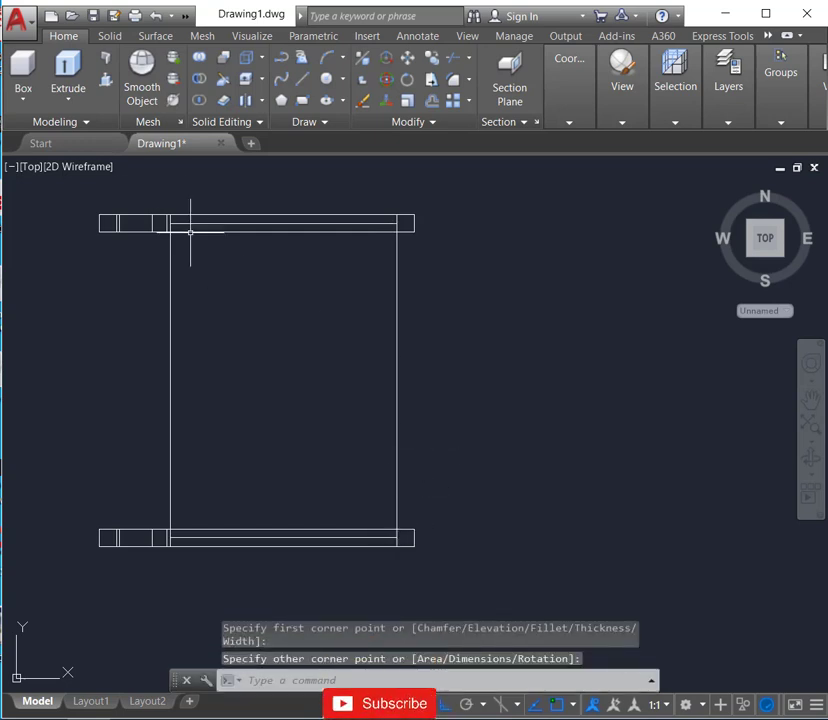
left_click(31, 168)
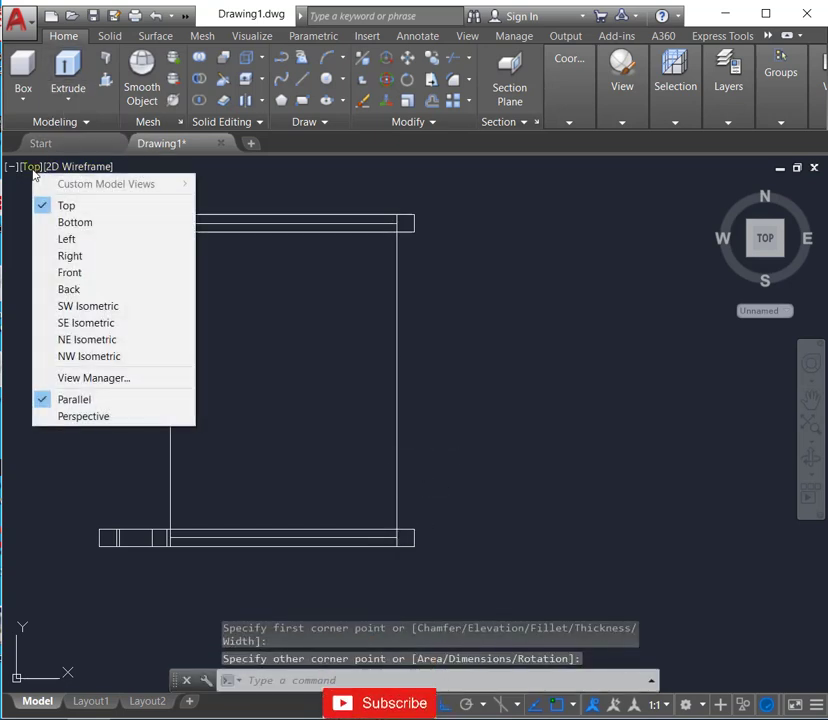
Switch to SW Isometric and orbit the chair frames with the seat outline to a new angle.
left_click(86, 316)
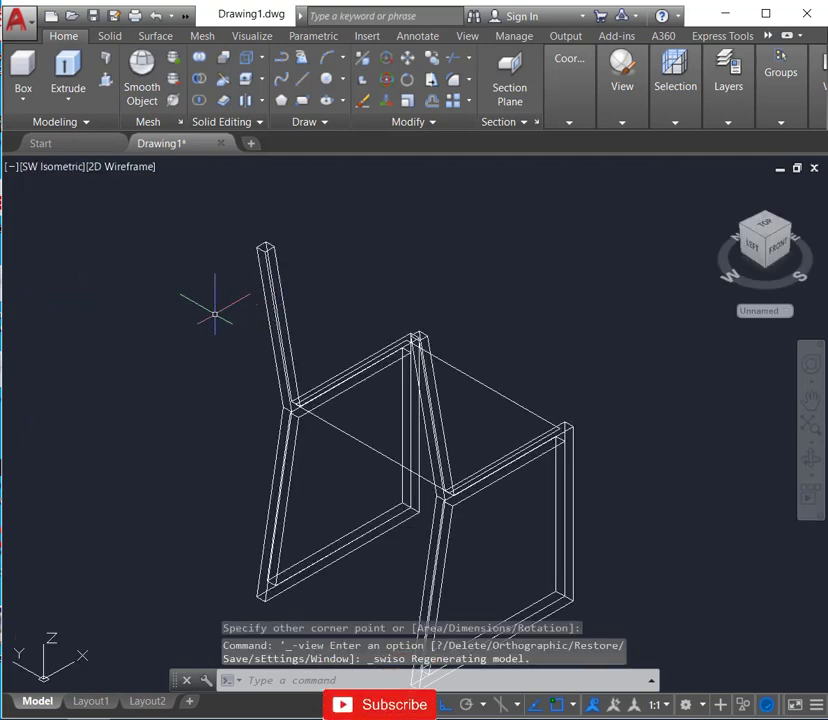
scroll(200, 314, "down", 2)
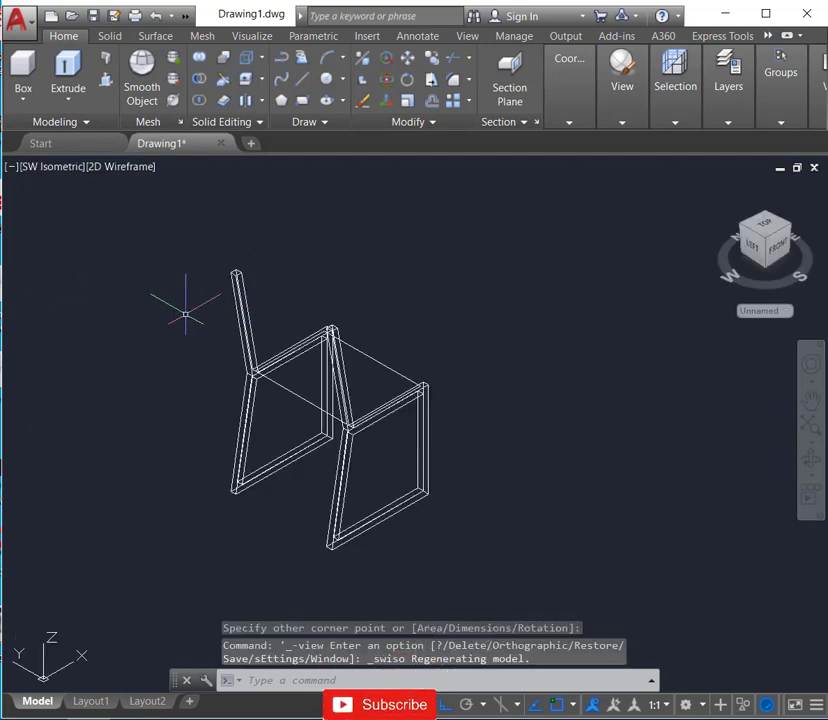
left_click(808, 453)
mouse_move(499, 473)
left_mouse_down()
mouse_move(362, 486)
mouse_move(261, 472)
left_mouse_up()
scroll(351, 437, "up", 2)
scroll(349, 405, "up", 1)
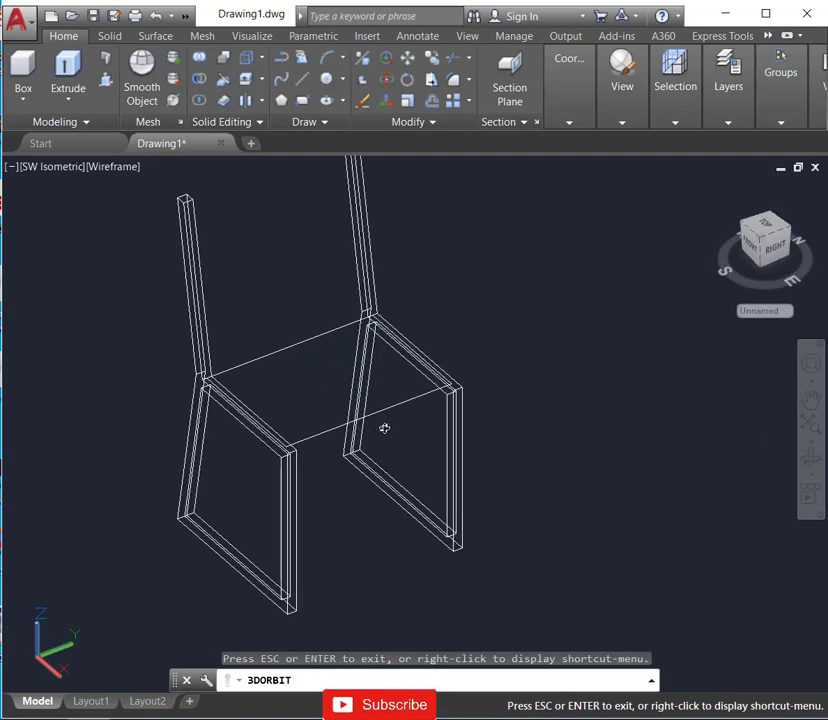
scroll(436, 451, "down", 1)
scroll(436, 451, "down", 1)
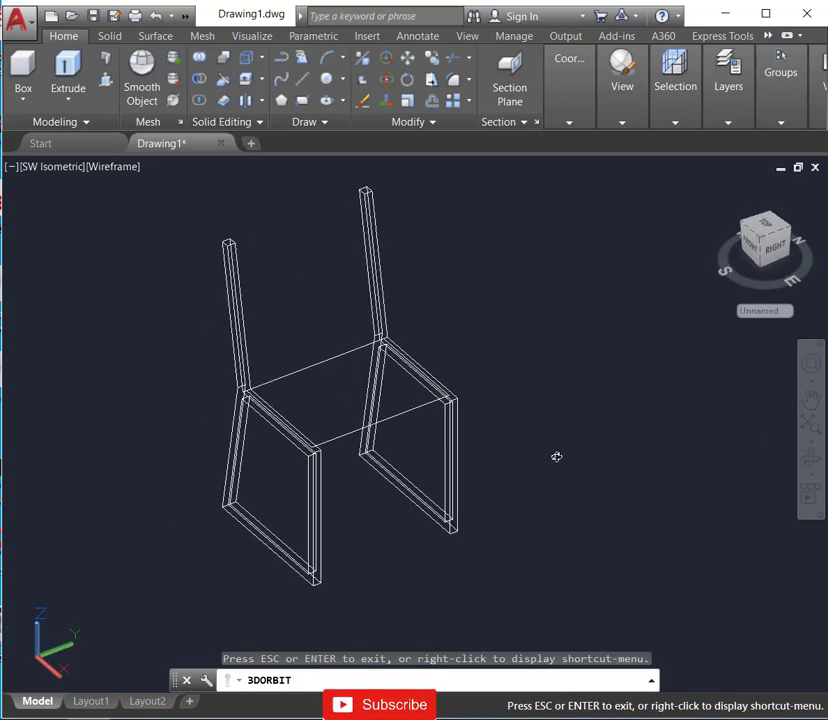
key("Escape")
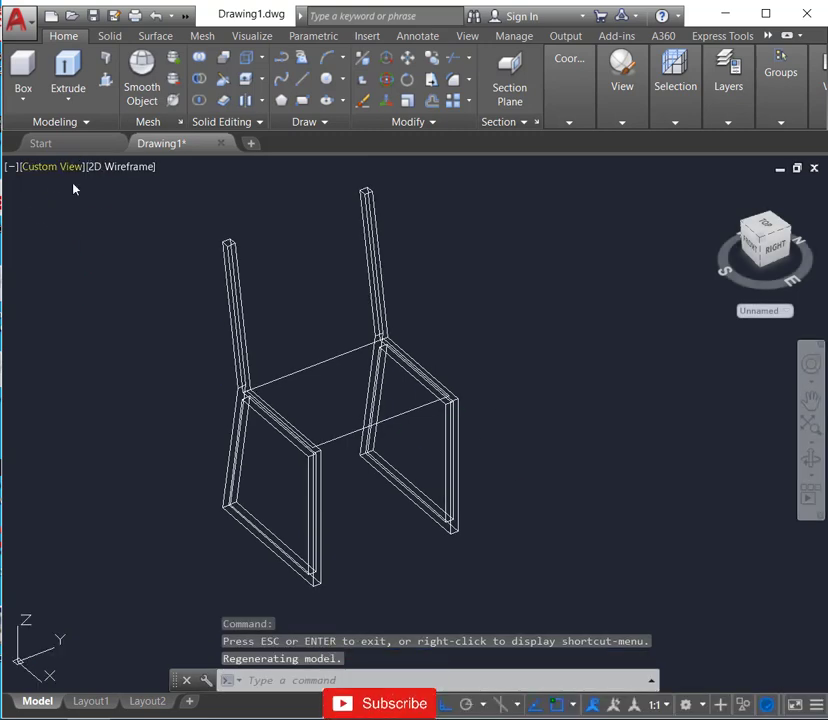
Switch the viewport to Conceptual, then to the Shades of Gray visual style.
left_click(105, 170)
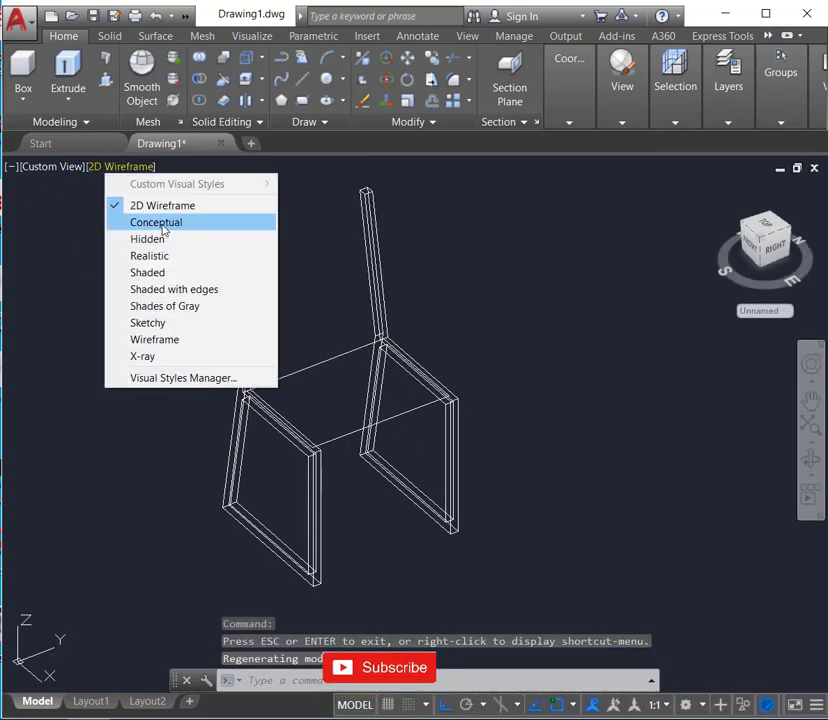
left_click(162, 223)
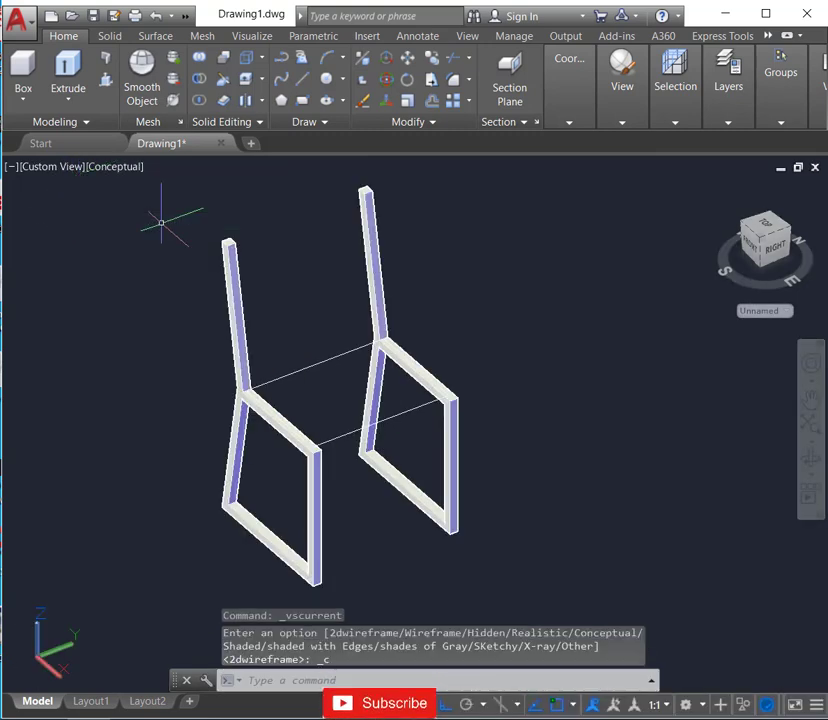
left_click(105, 168)
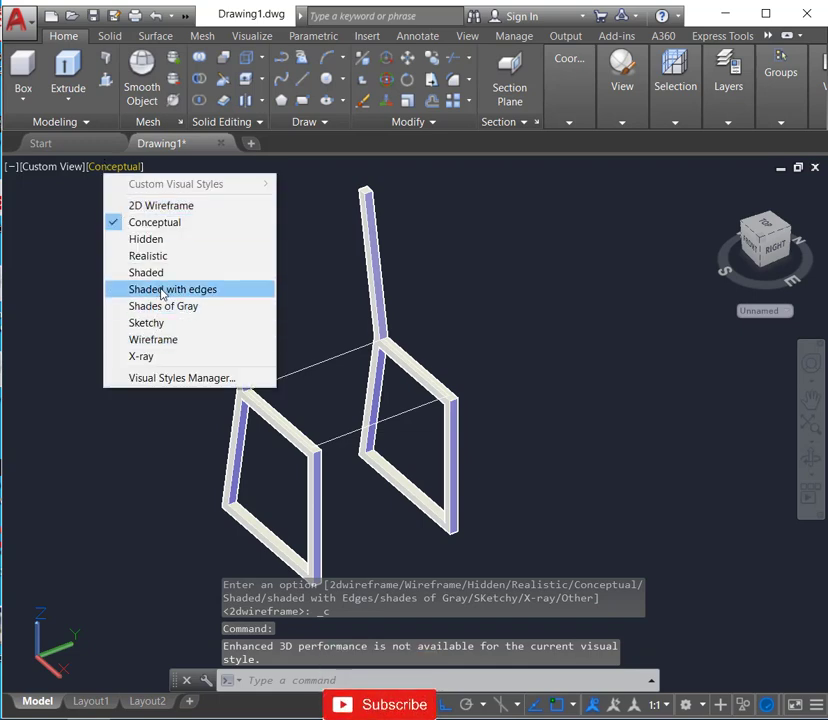
left_click(166, 306)
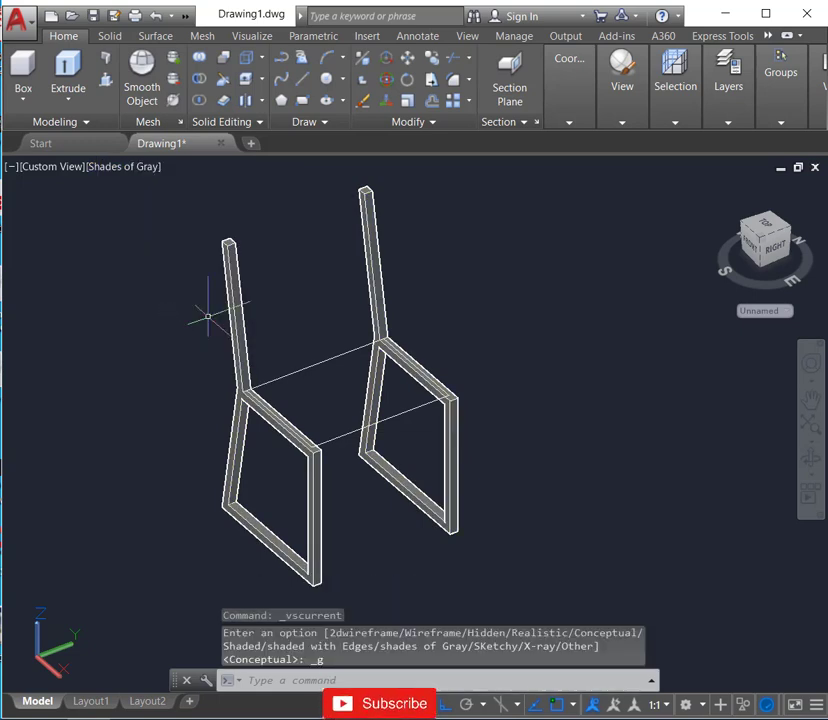
Undo the last press-pull and the earlier extrusion, leaving the seat rectangle flat.
scroll(390, 480, "up", 3)
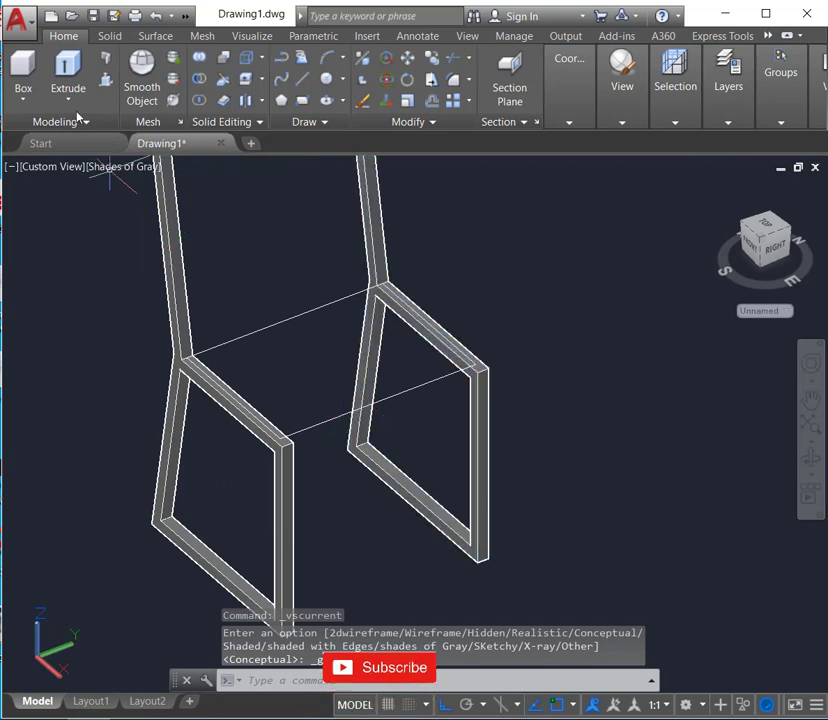
key("ctrl+z")
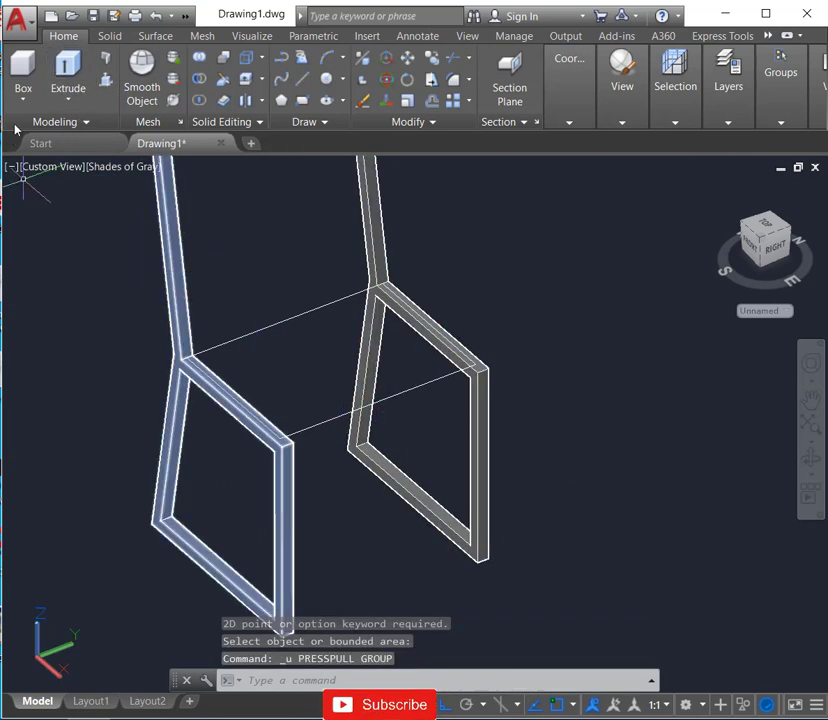
scroll(310, 271, "down", 3)
key("ctrl+z")
key("ctrl+z")
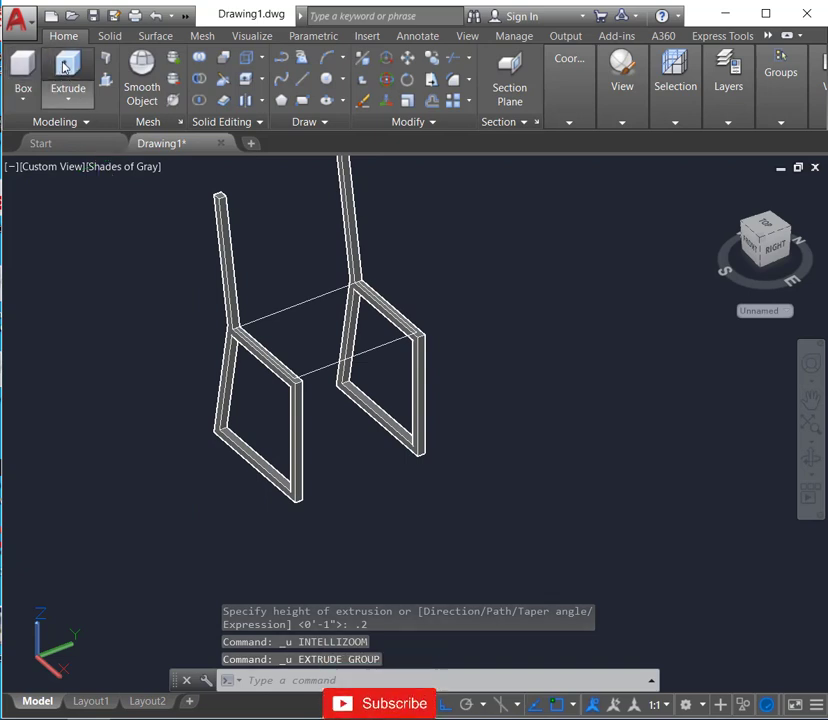
Extrude the seat rectangle 0.7 units into a thin solid seat panel.
left_click(68, 68)
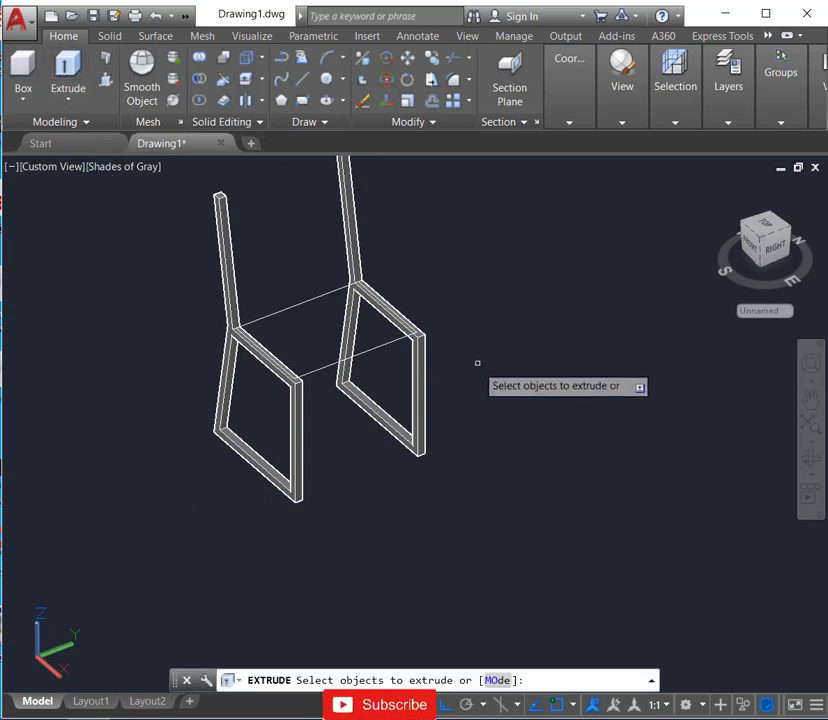
left_click(360, 356)
key("Return")
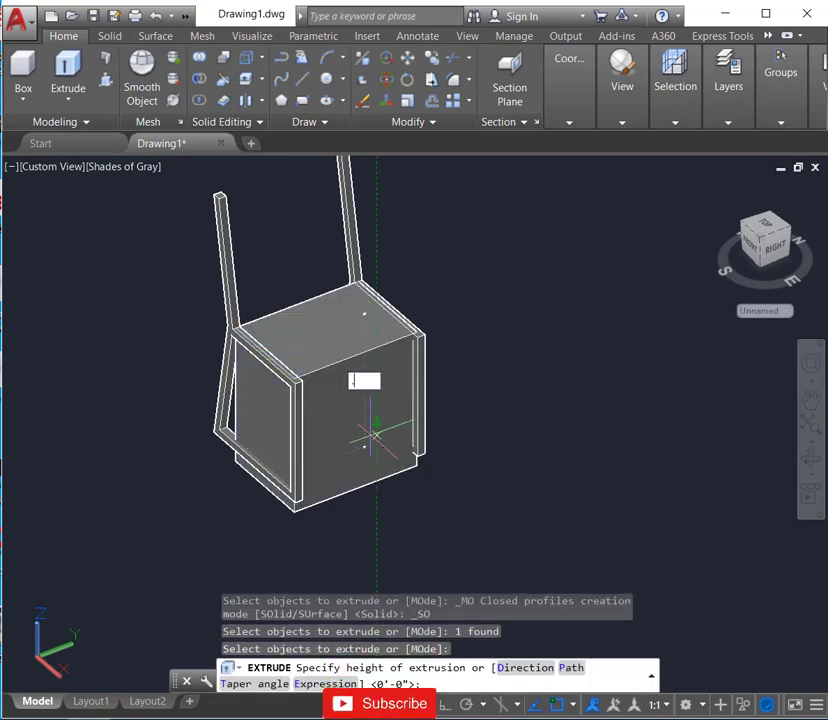
type("5")
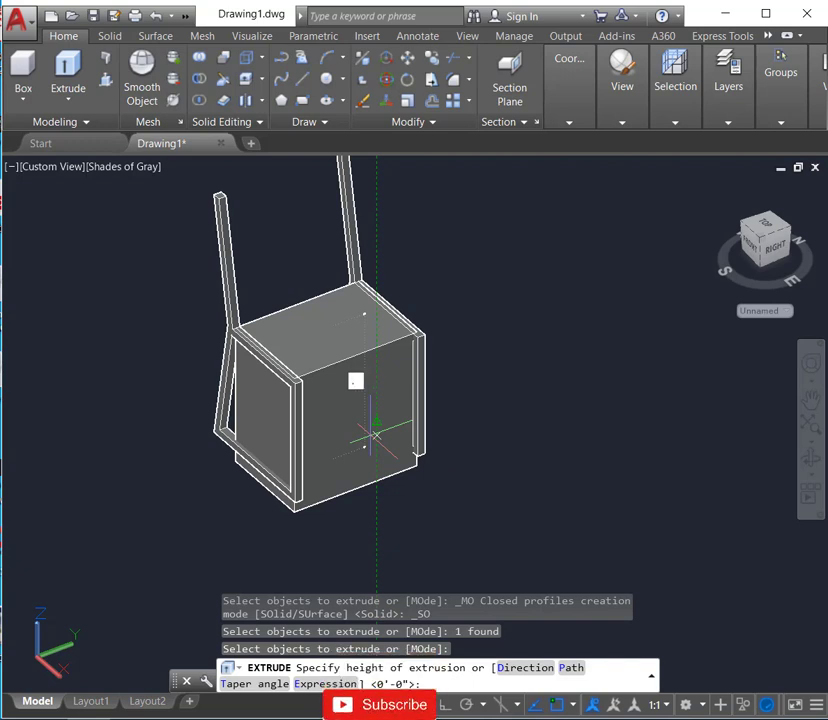
key("Return")
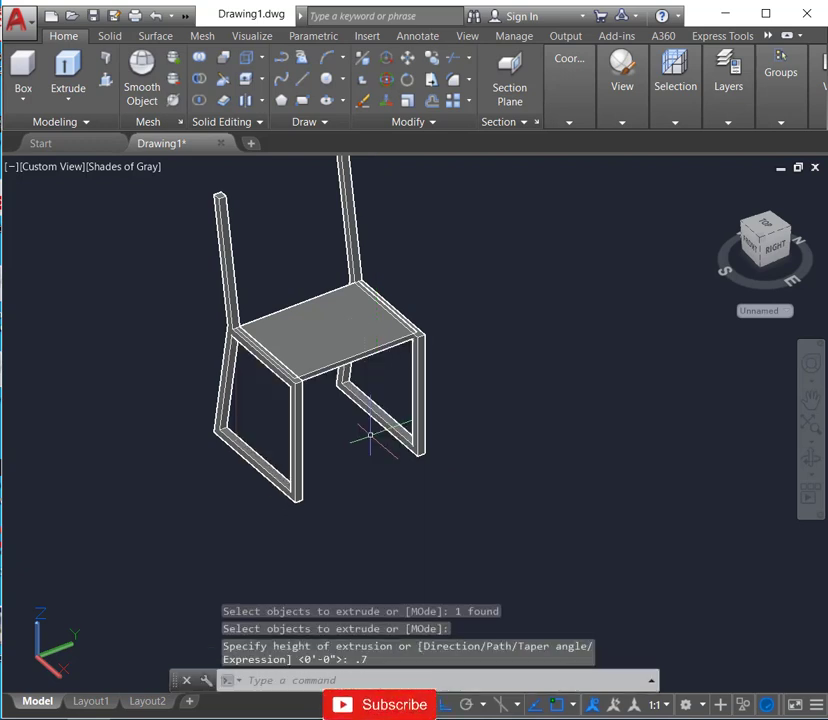
scroll(330, 330, "up", 1)
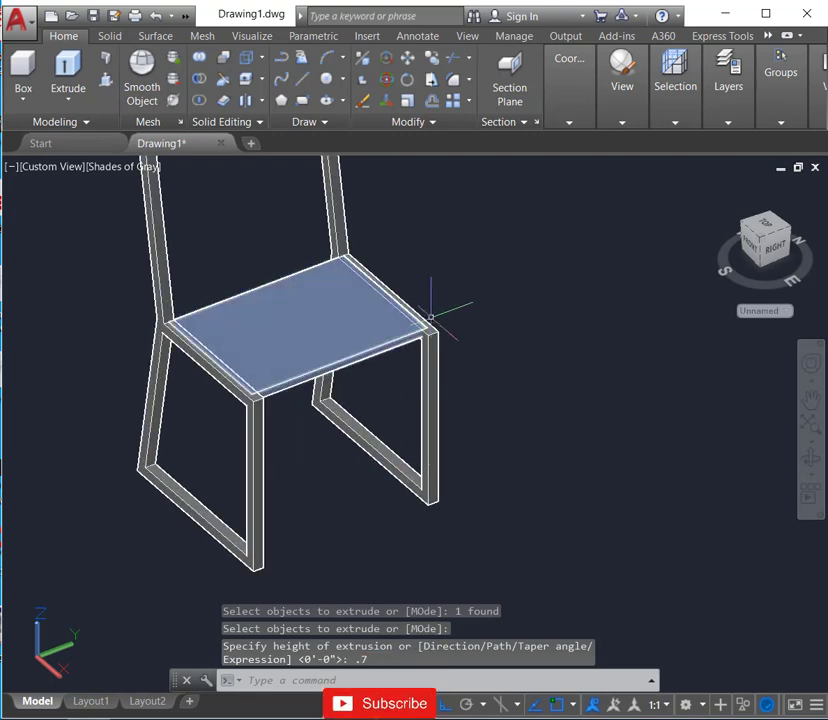
scroll(214, 270, "up", 1)
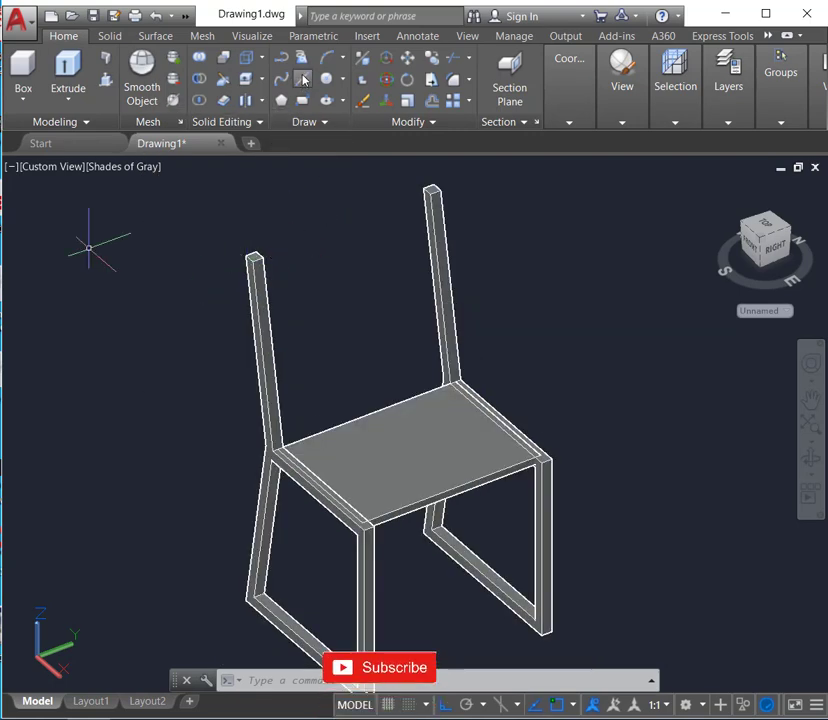
Draw two lines between the back posts, one joining their tops and one lower down.
left_click(301, 78)
scroll(285, 272, "up", 2)
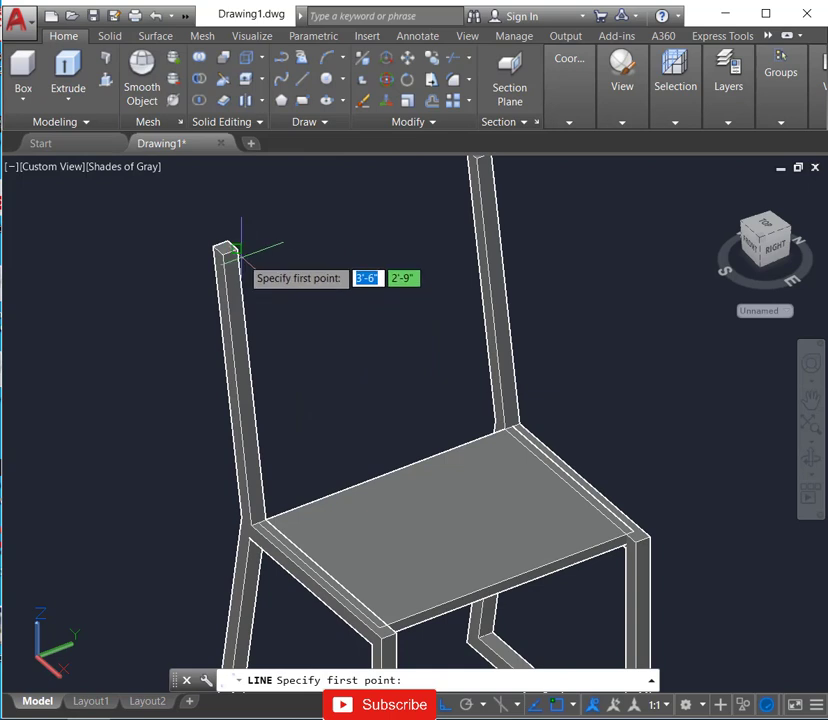
left_click(234, 246)
scroll(357, 237, "down", 1)
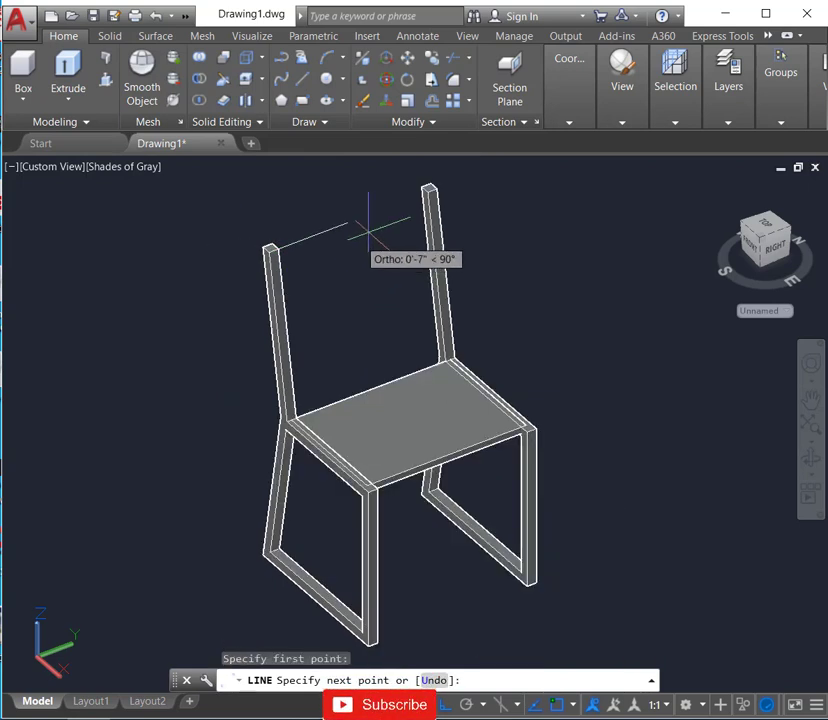
left_click(428, 190)
key("Return")
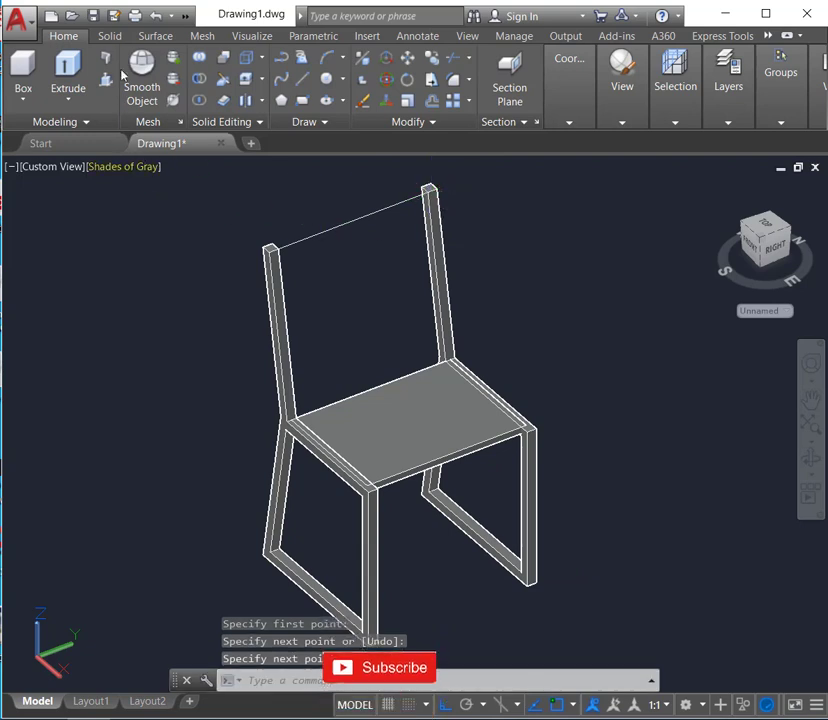
left_click(306, 80)
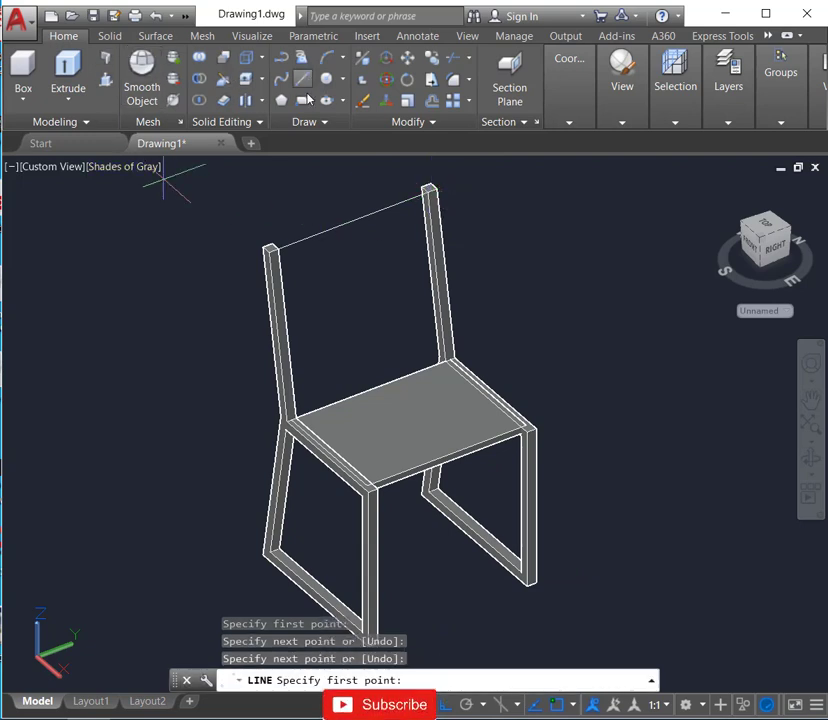
left_click(285, 331)
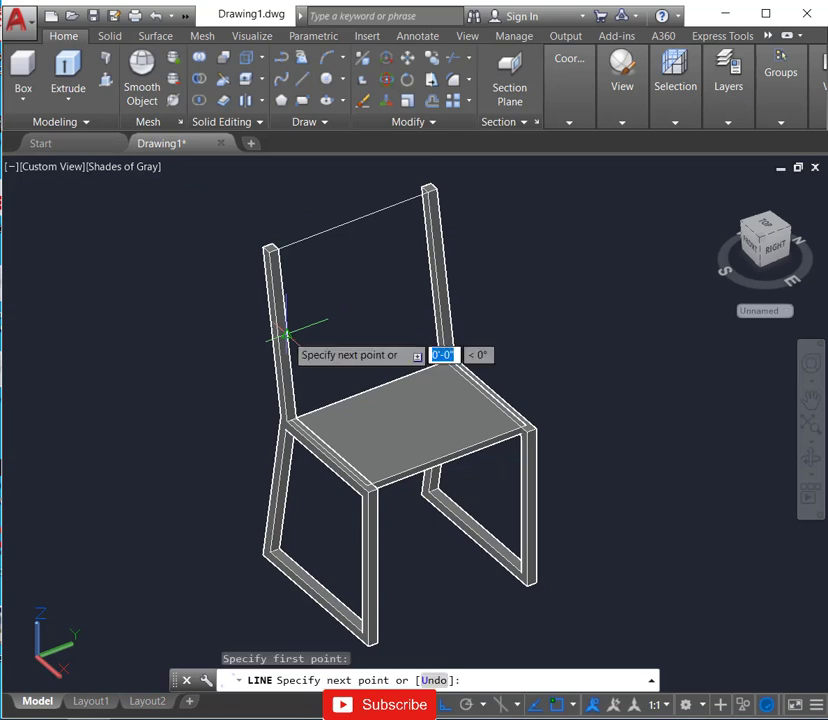
left_click(434, 278)
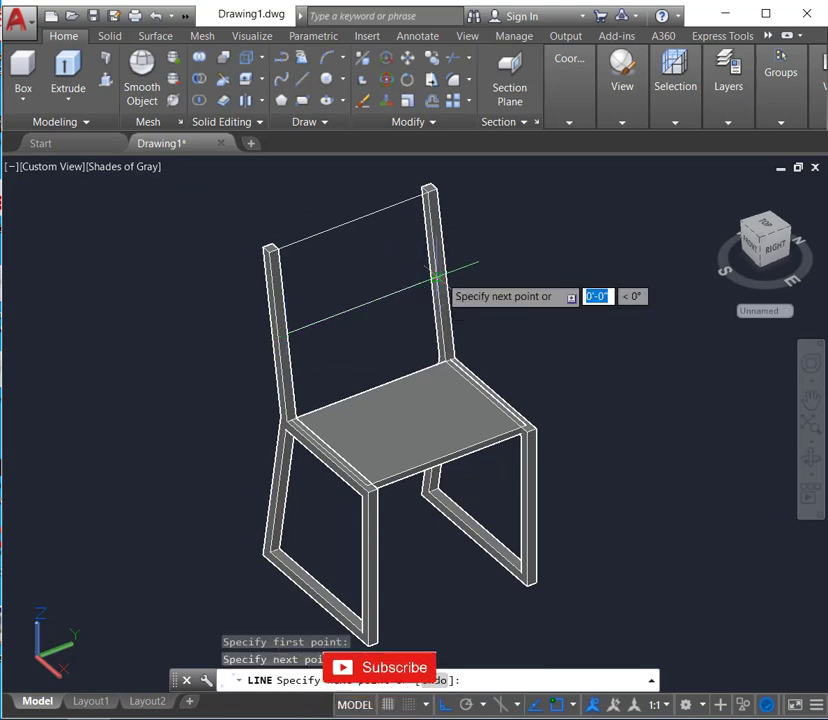
key("Return")
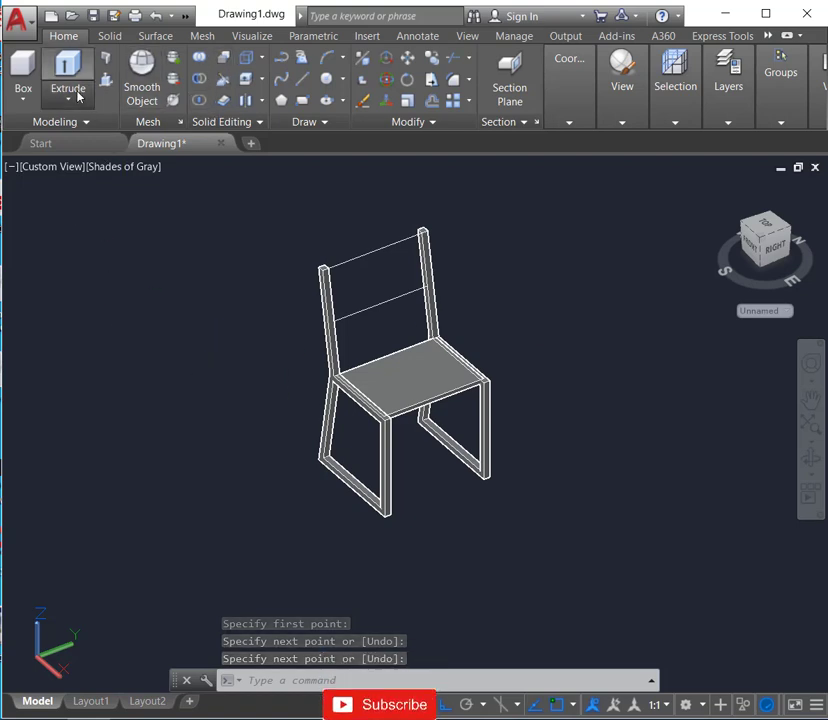
Loft a backrest panel between the top and lower backrest lines using cross sections only.
left_click(78, 96)
left_click(83, 163)
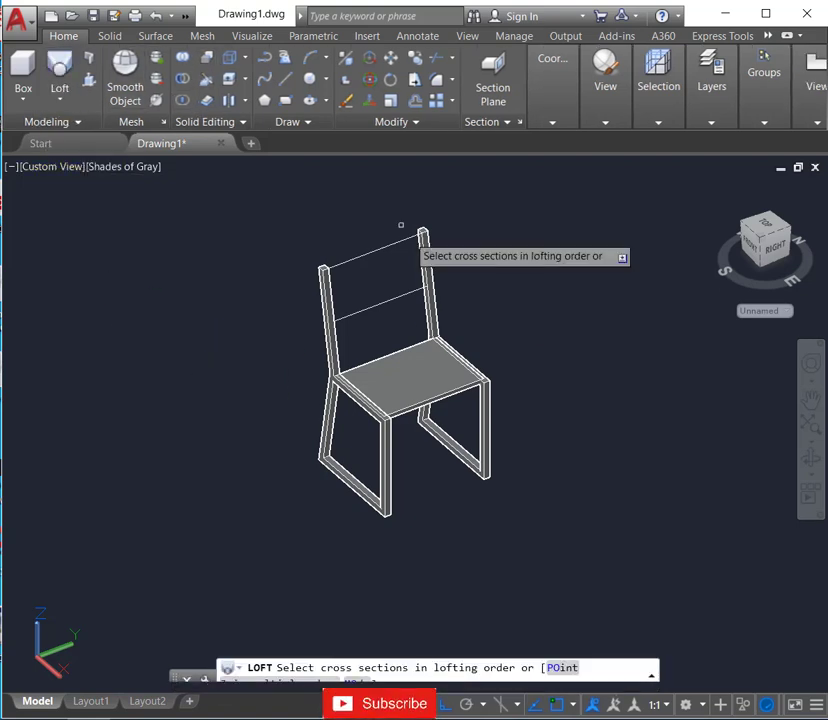
left_click(374, 249)
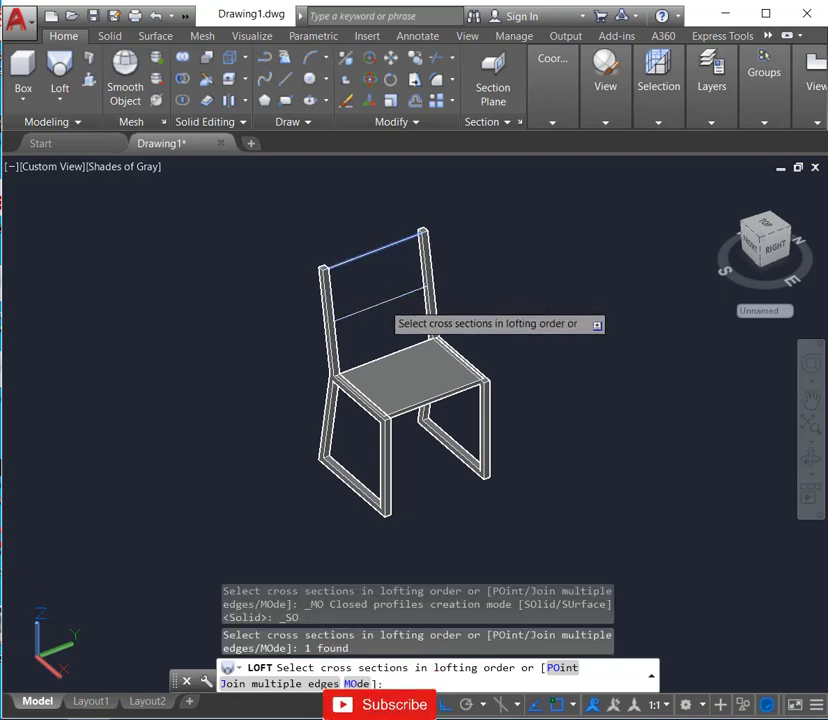
left_click(383, 303)
key("Return")
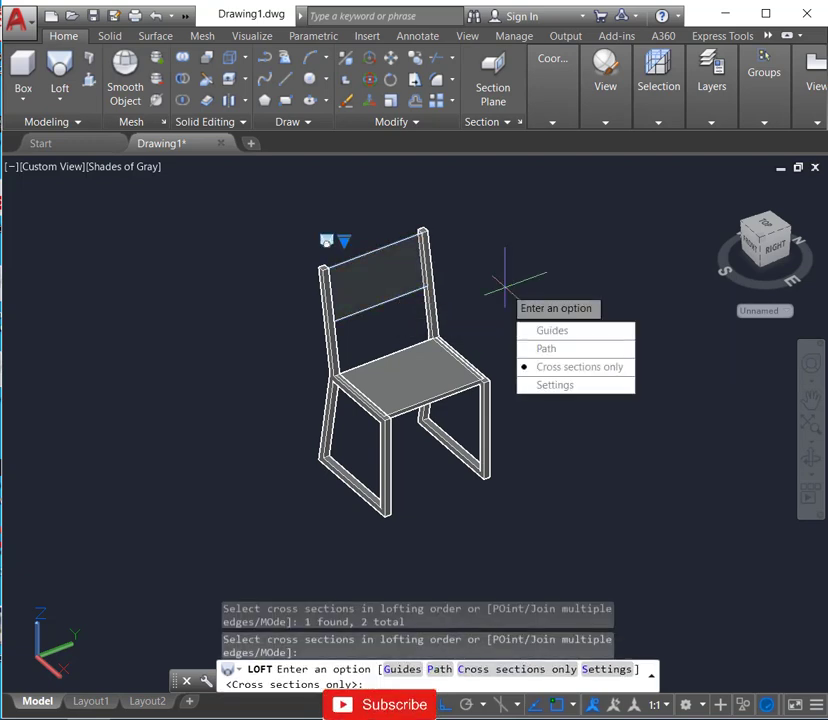
key("Return")
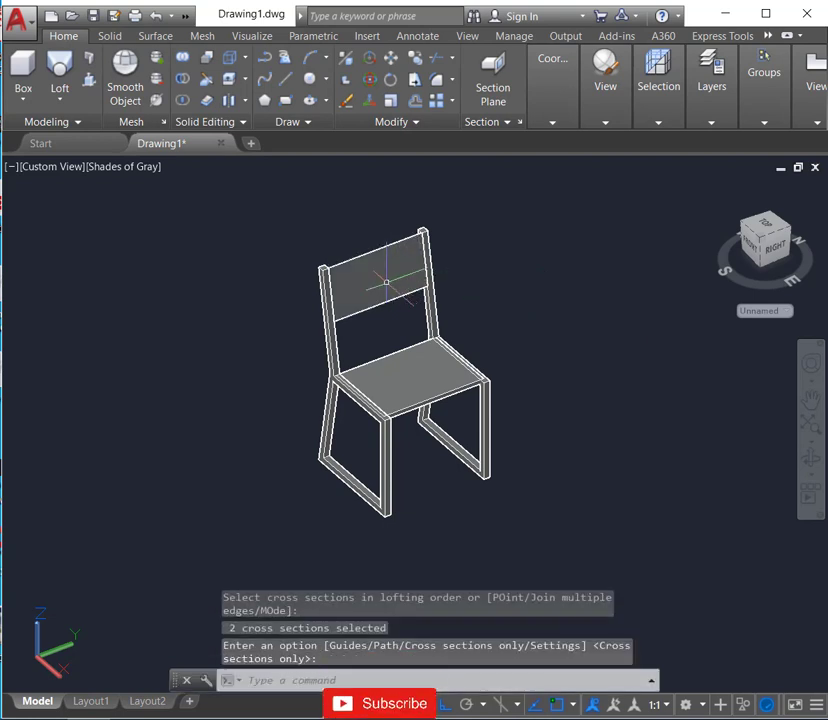
key("Return")
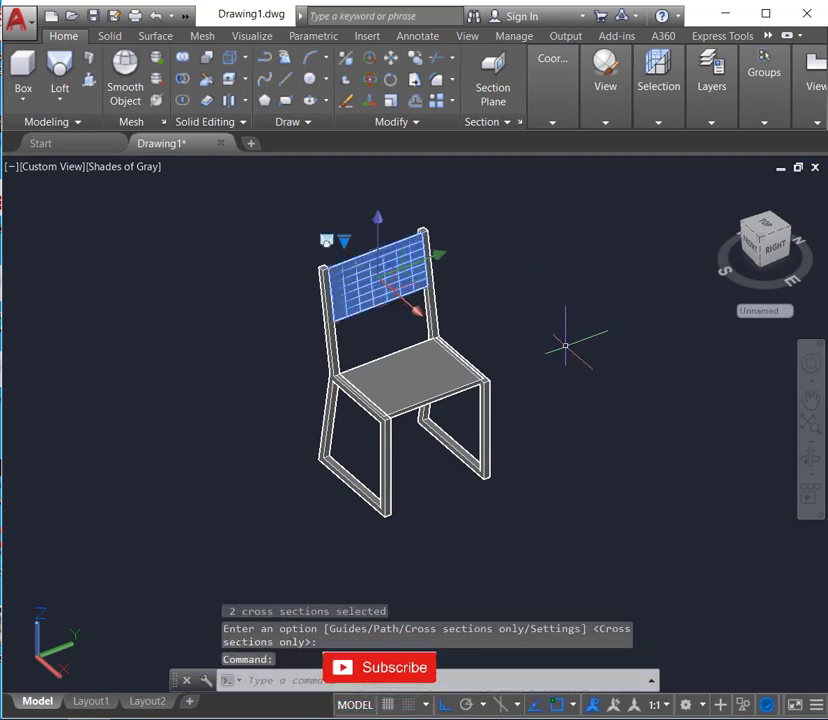
type("m")
key("Return")
Switch the chair's display to the Realistic visual style.
left_click(104, 167)
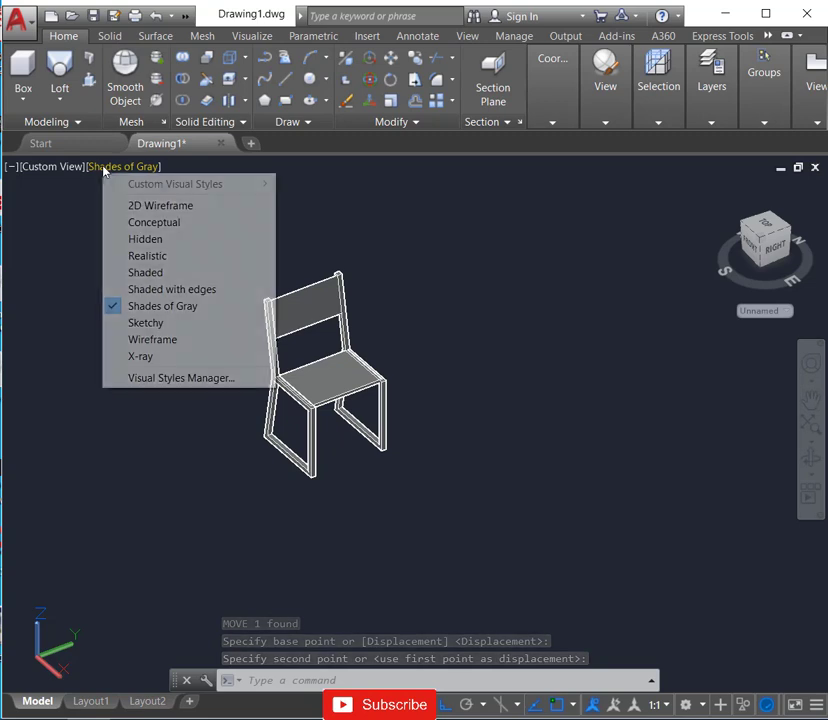
left_click(168, 257)
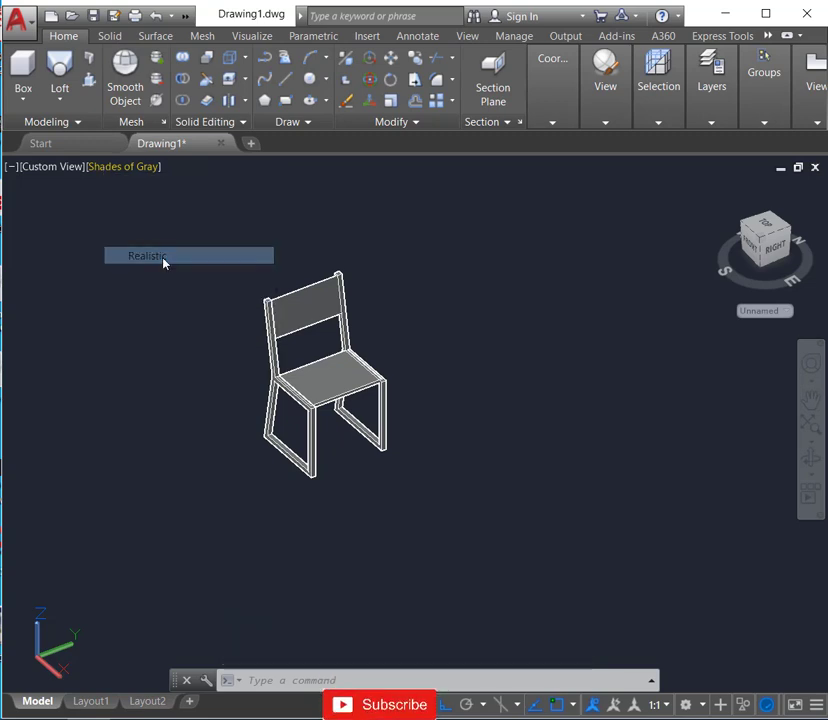
left_click(400, 300)
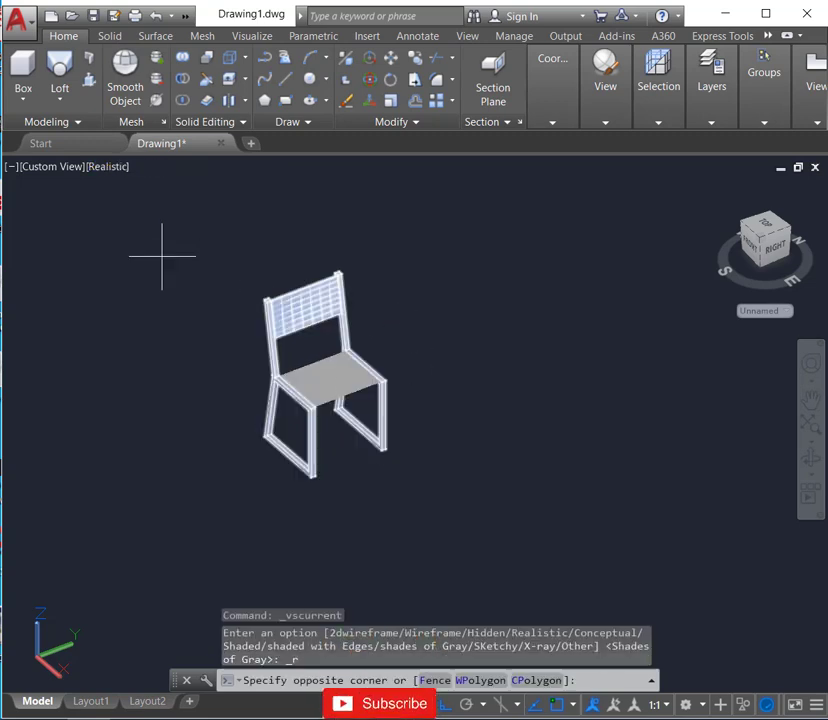
left_click(376, 332)
Zoom in and select the backrest panel to inspect it, then clear the selection.
scroll(268, 292, "up", 4)
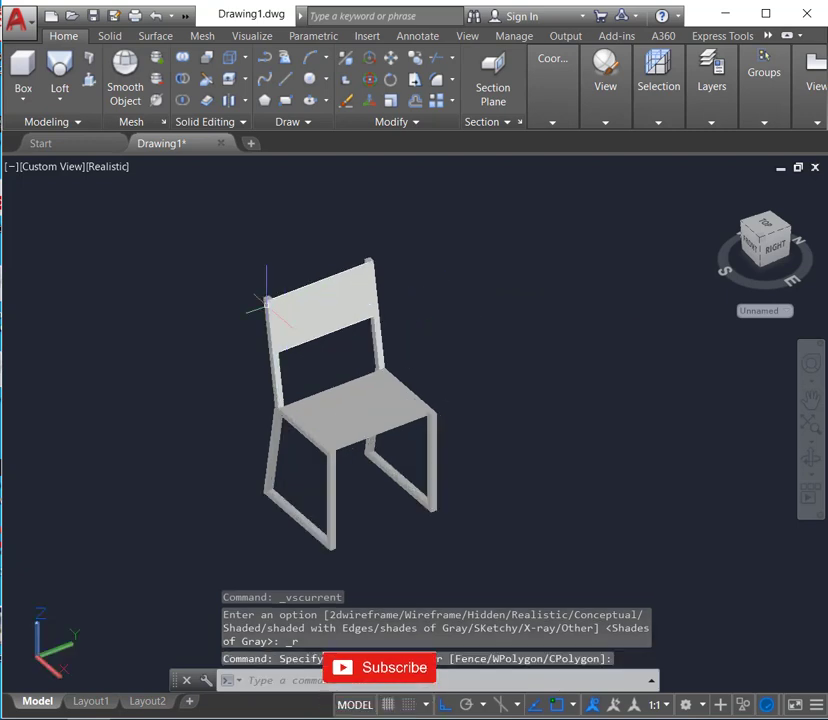
scroll(266, 296, "up", 2)
scroll(470, 290, "down", 5)
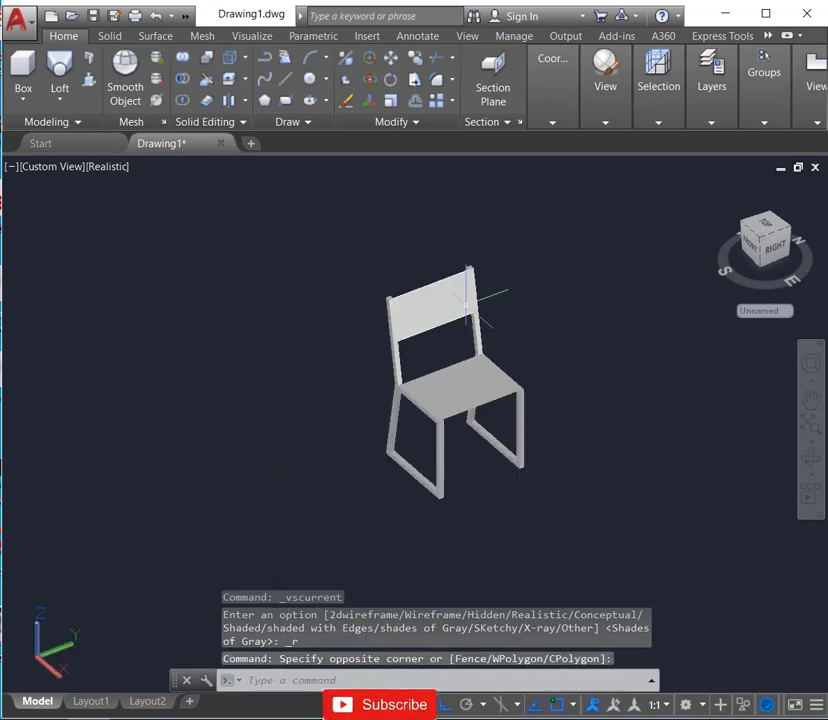
scroll(453, 388, "up", 5)
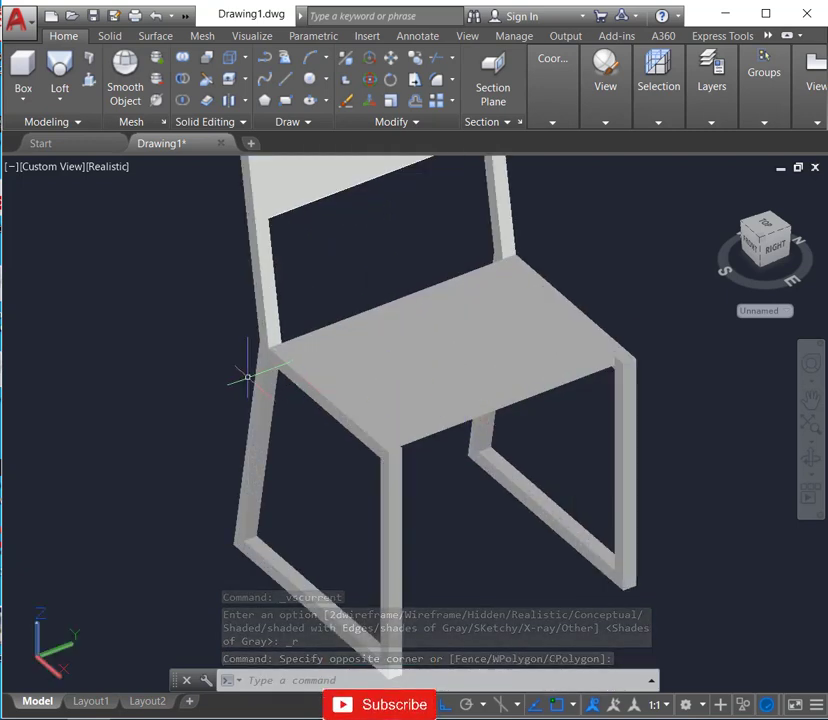
scroll(243, 379, "down", 2)
scroll(480, 242, "down", 1)
scroll(478, 207, "up", 1)
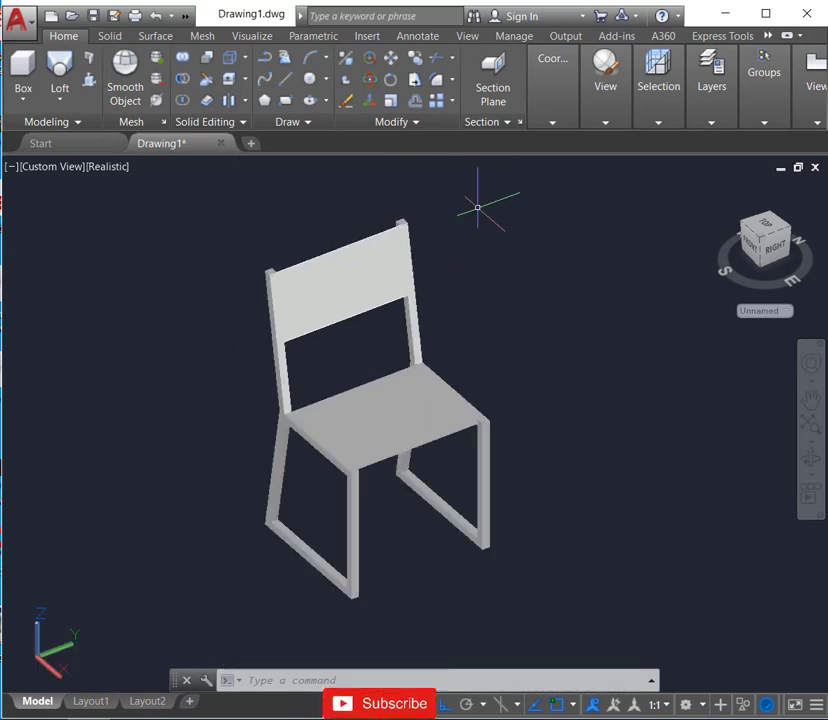
left_click(319, 292)
key("Escape")
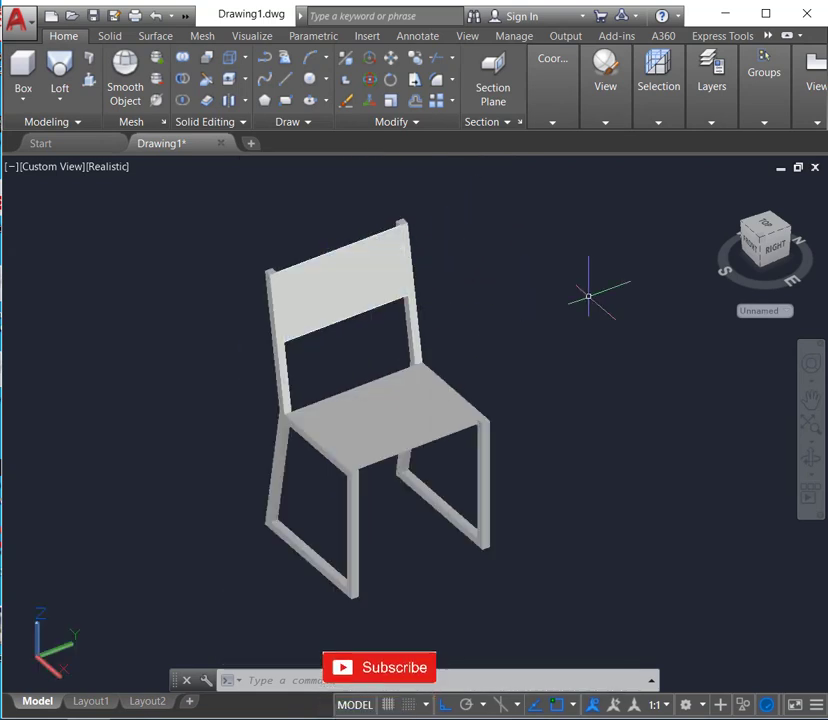
scroll(370, 462, "up", 5)
scroll(383, 460, "down", 2)
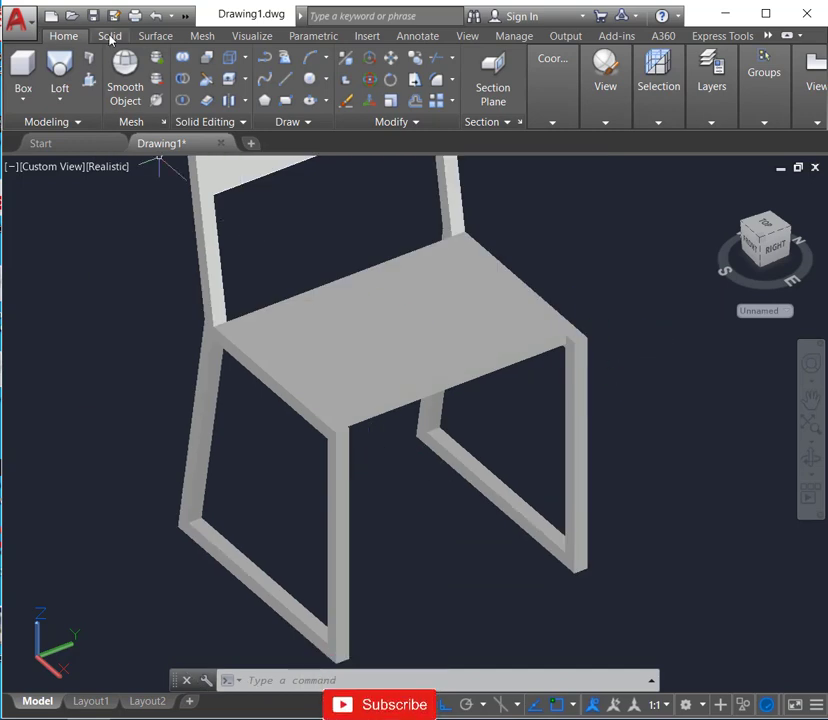
Fillet the leg corner edge under the seat with Fillet Edge.
left_click(110, 38)
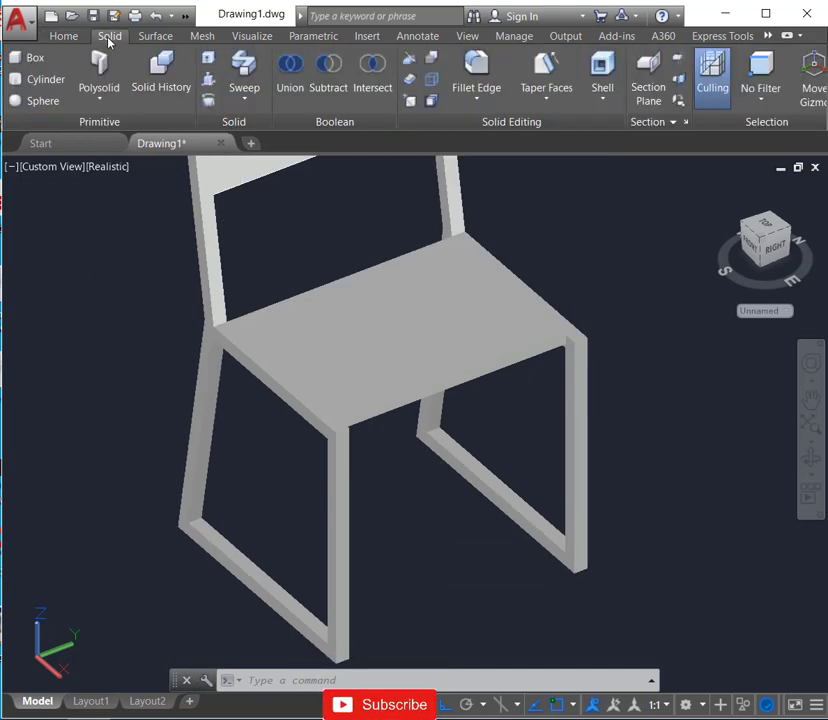
left_click(477, 66)
type("r")
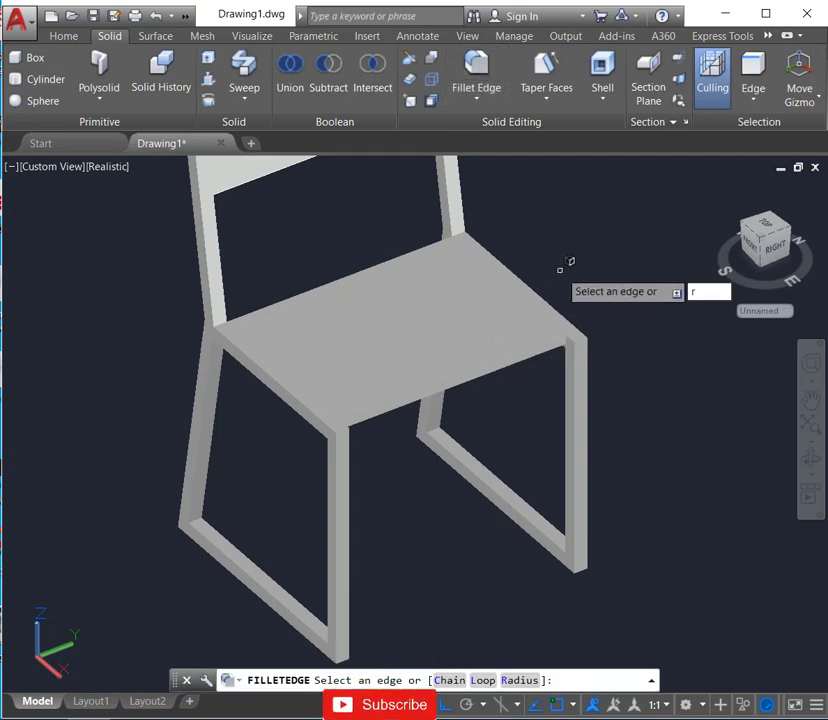
key("Return")
type("1")
key("Return")
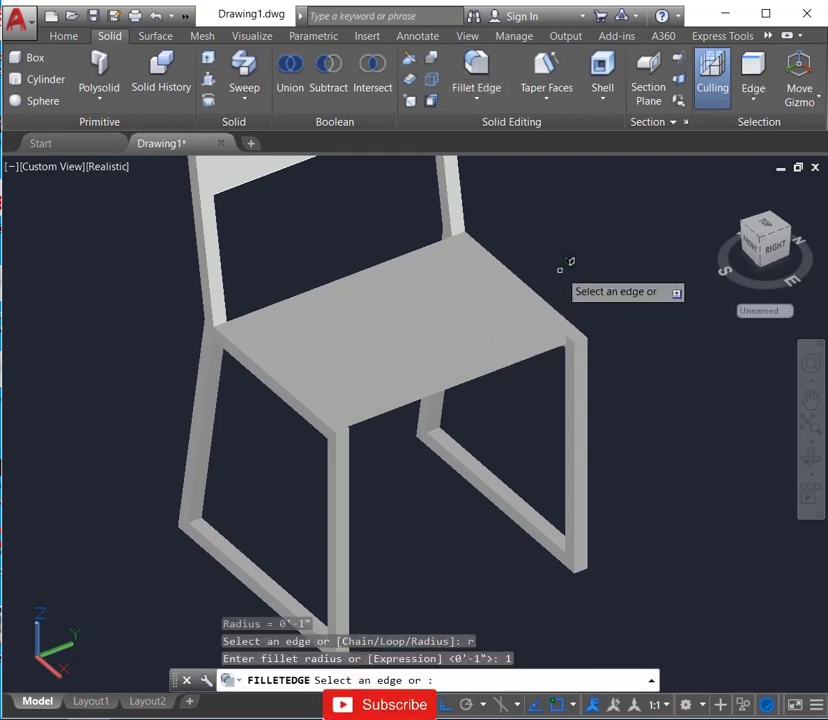
scroll(345, 430, "up", 4)
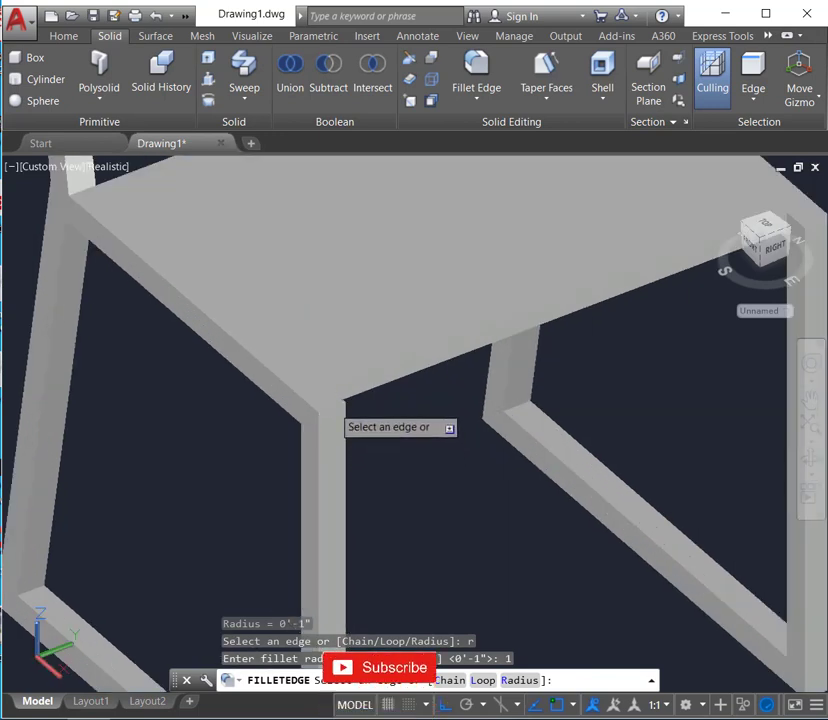
left_click(336, 406)
key("Return")
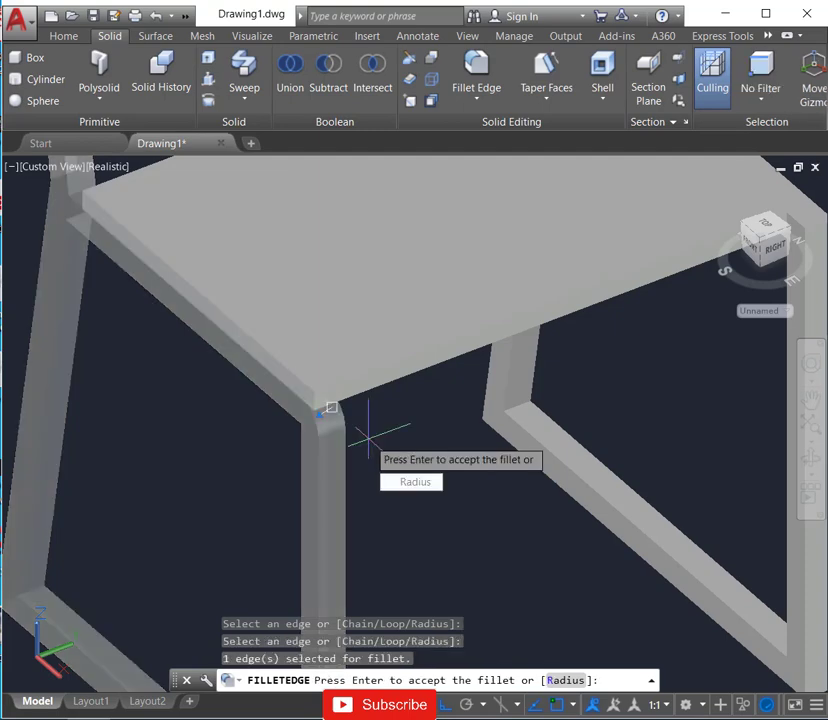
key("Return")
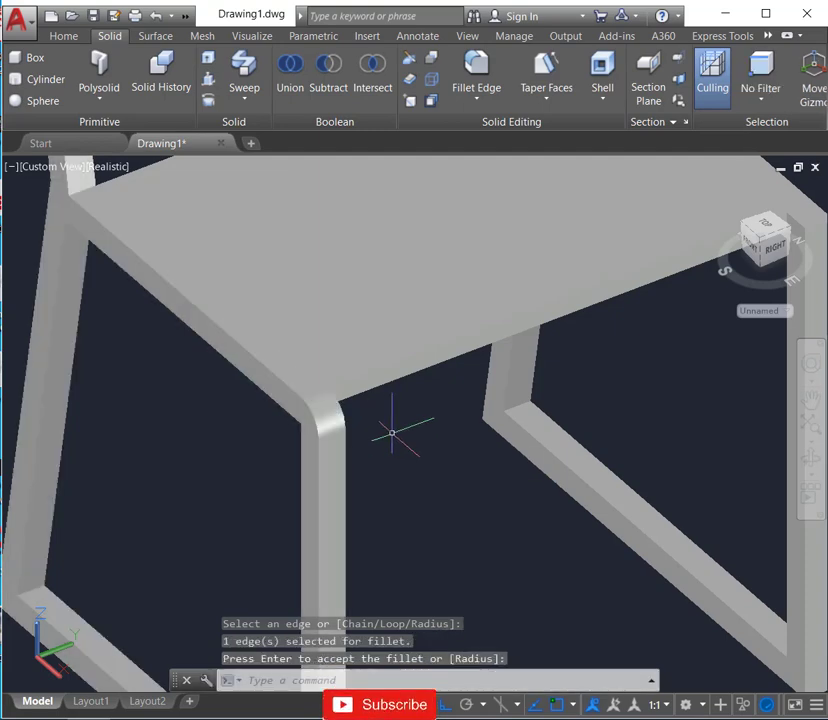
Start another edge fillet on the right front leg's vertical edge, then cancel it.
right_click(391, 432)
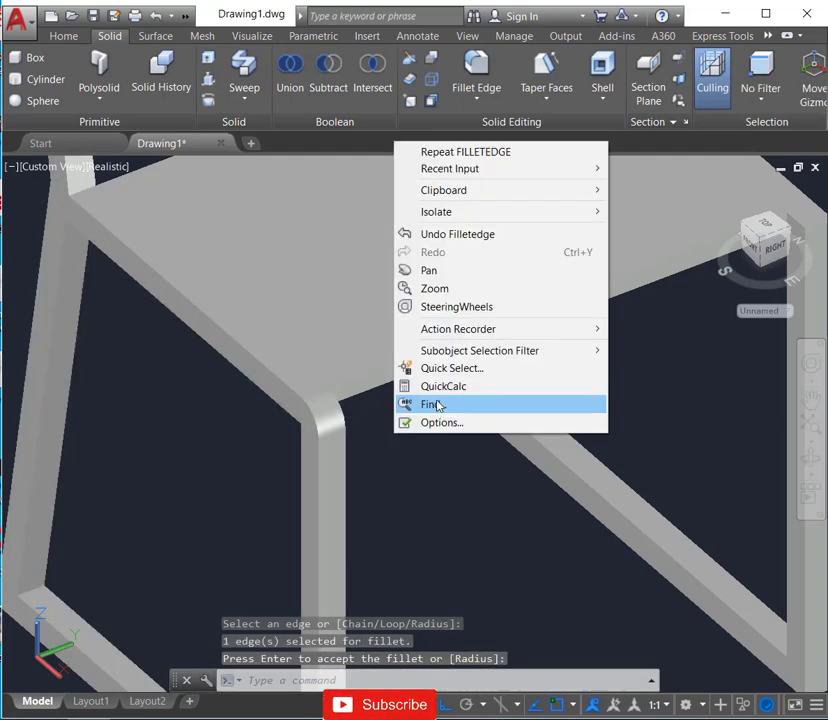
left_click(452, 153)
scroll(517, 314, "down", 1)
scroll(538, 334, "down", 2)
scroll(673, 300, "up", 3)
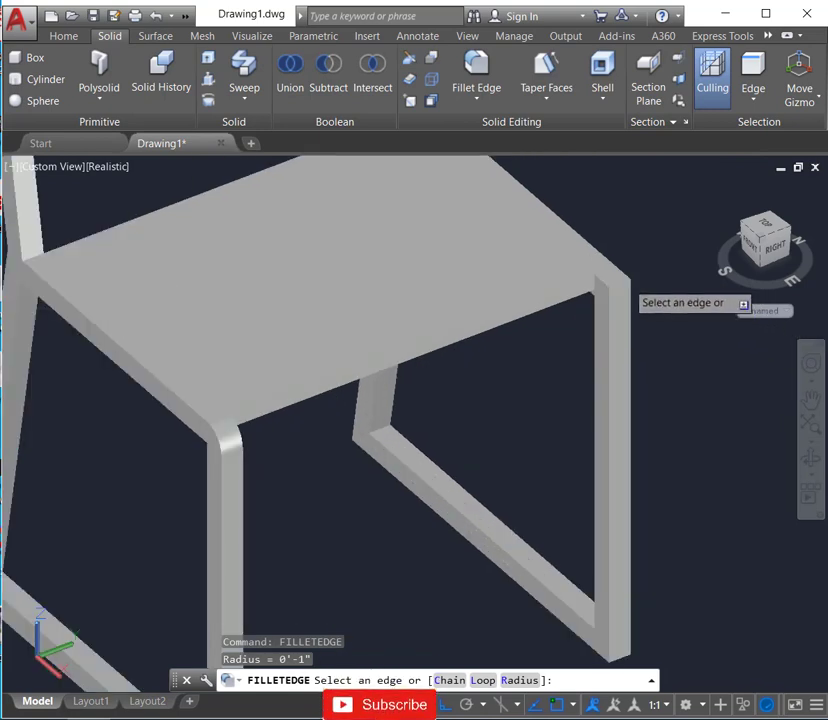
left_click(630, 280)
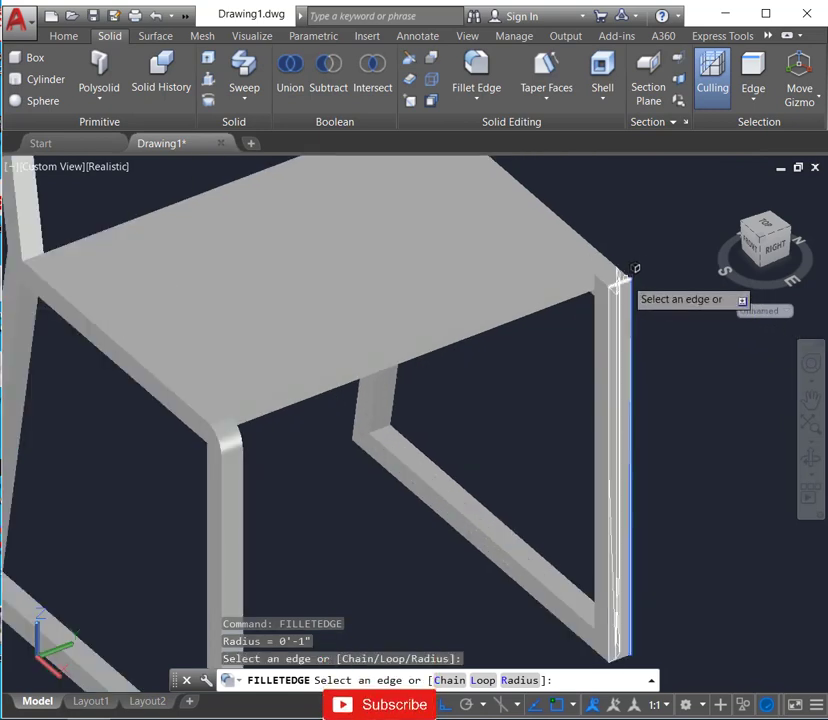
key("Escape")
Fillet the bottom corner edge of the leg with radius 1.
right_click(669, 268)
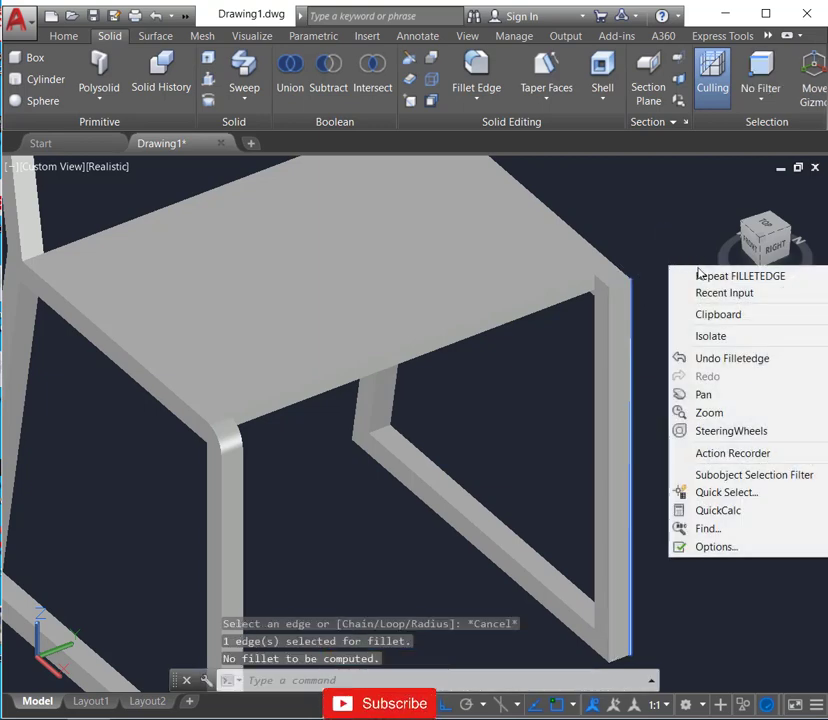
left_click(698, 275)
type("r")
key("Return")
type("1")
key("Return")
scroll(280, 424, "up", 3)
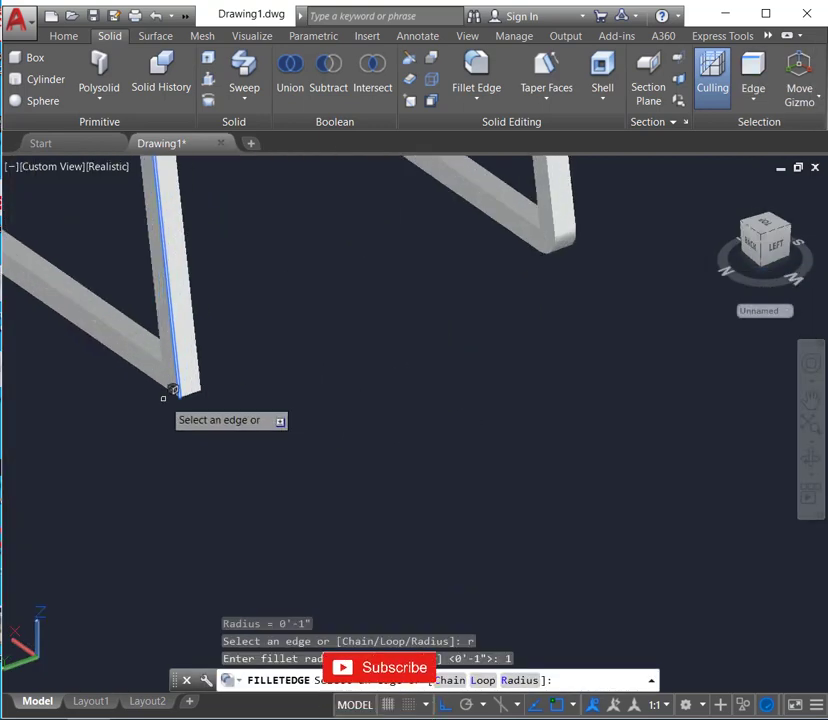
left_click(201, 383)
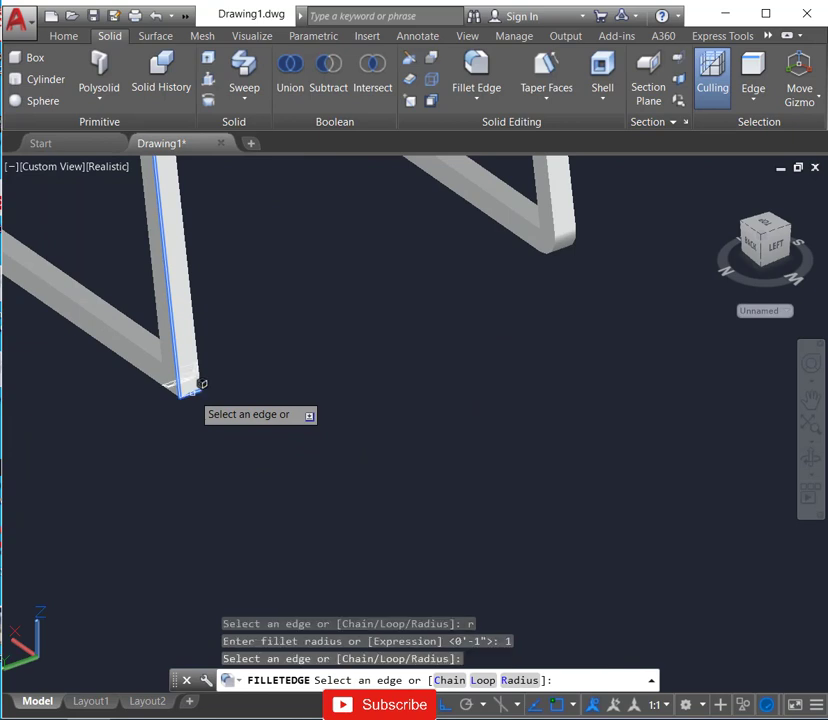
key("Return")
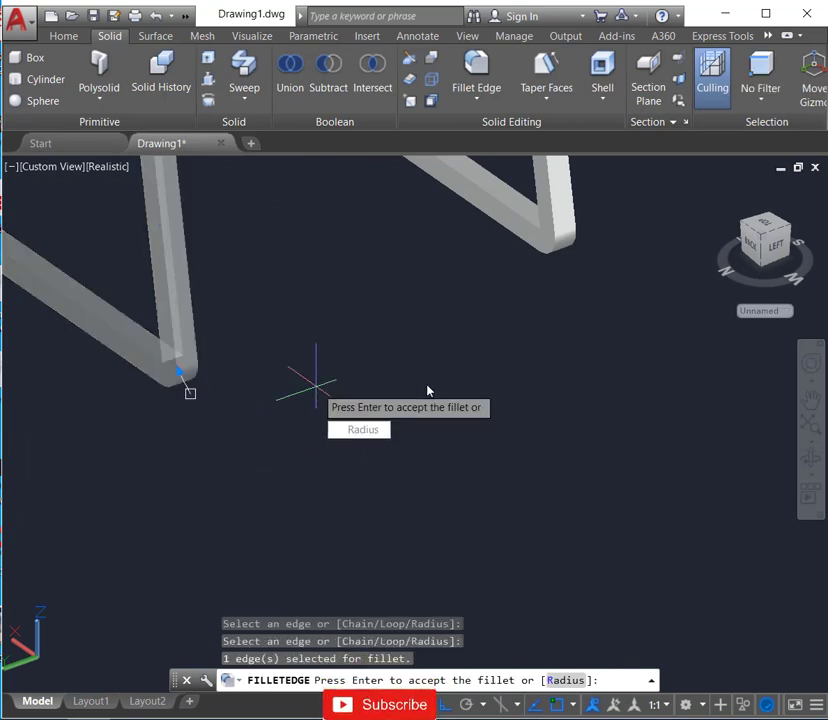
key("Return")
scroll(505, 437, "down", 5)
scroll(549, 430, "down", 1)
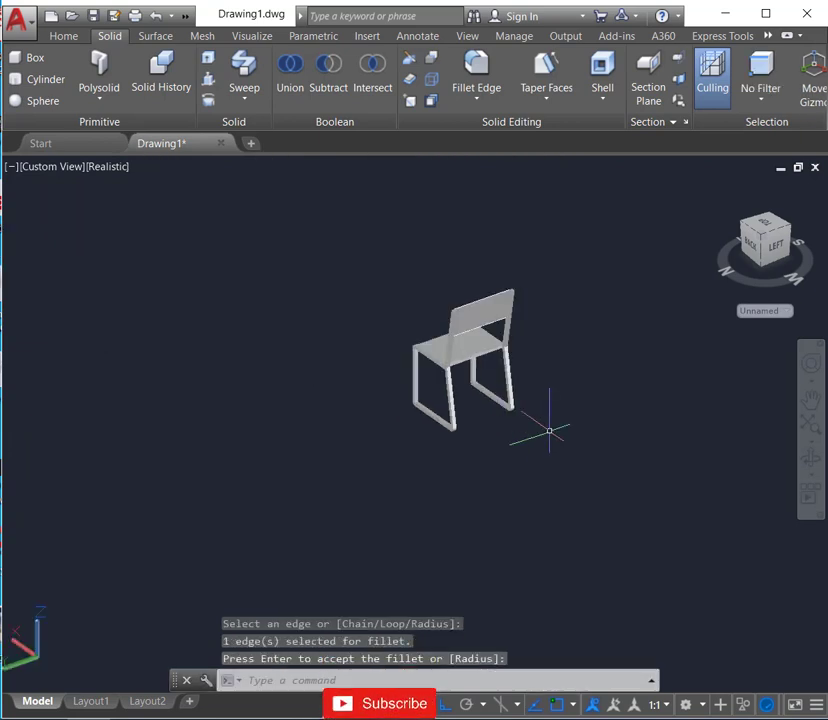
Orbit the chair to a raised front-left view and zoom to show the whole model.
mouse_move(338, 462)
middle_mouse_down("shift")
mouse_move(487, 478)
mouse_move(595, 473)
mouse_move(609, 448)
middle_mouse_up("shift")
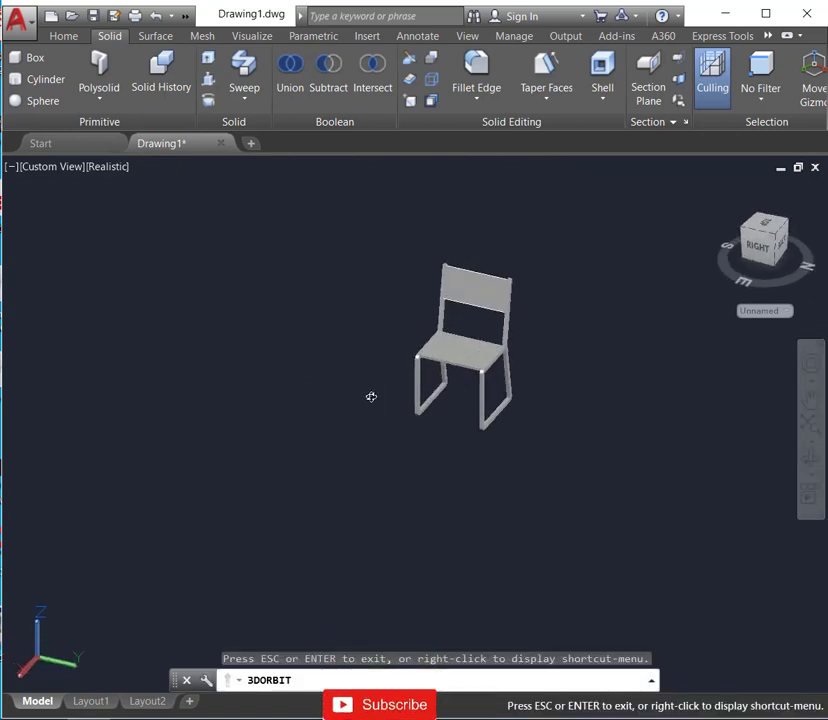
mouse_move(371, 397)
middle_mouse_down("shift")
mouse_move(468, 410)
mouse_move(501, 323)
mouse_move(536, 309)
middle_mouse_up("shift")
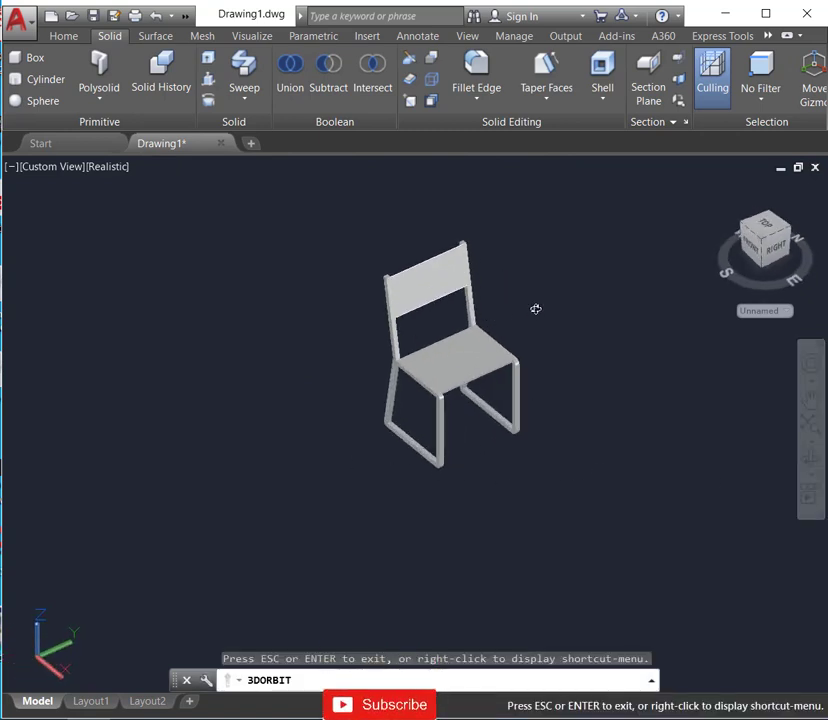
scroll(536, 309, "up", 3)
scroll(532, 311, "up", 1)
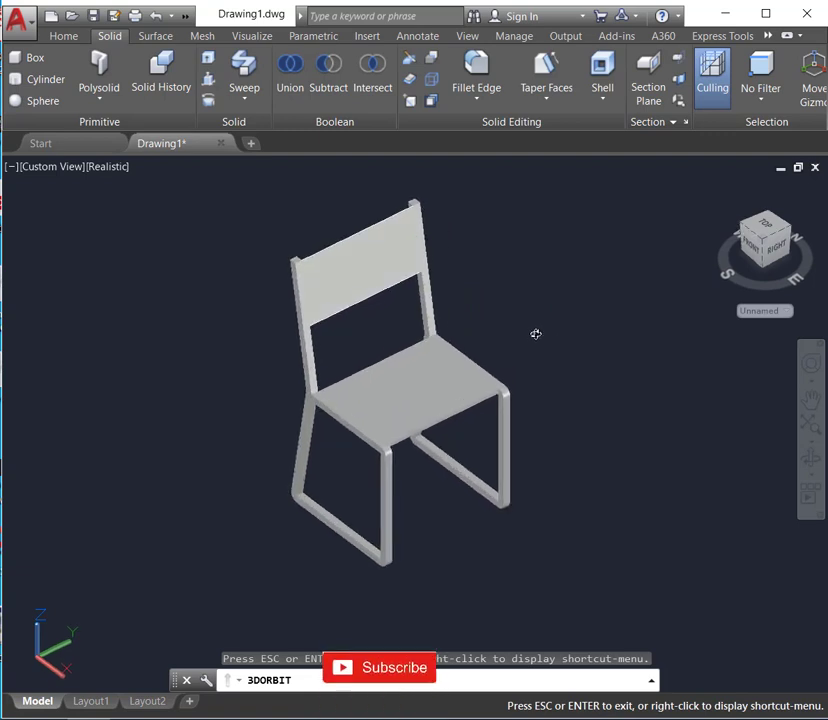
scroll(535, 332, "up", 2)
key("Escape")
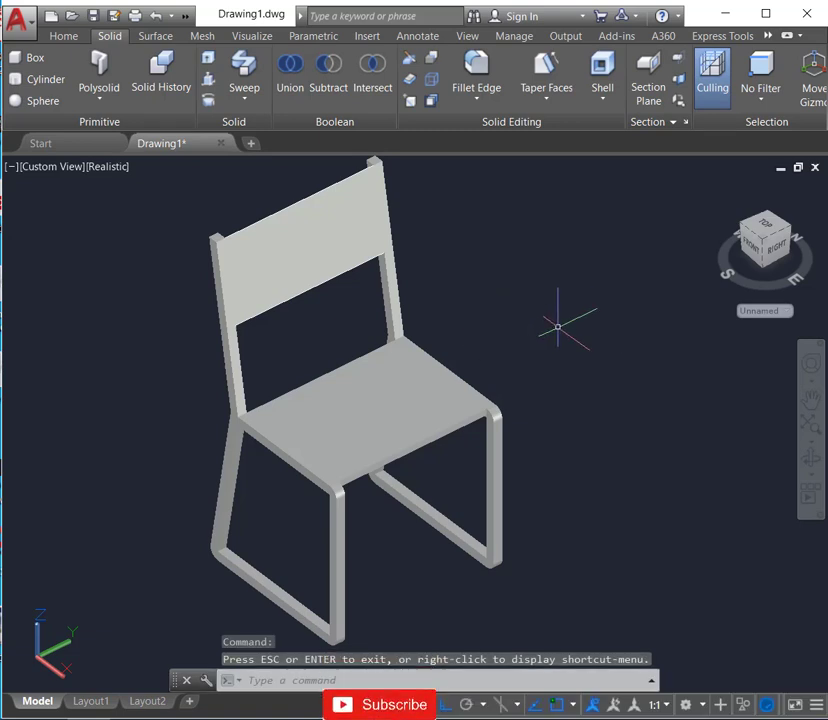
scroll(558, 327, "down", 2)
type("m")
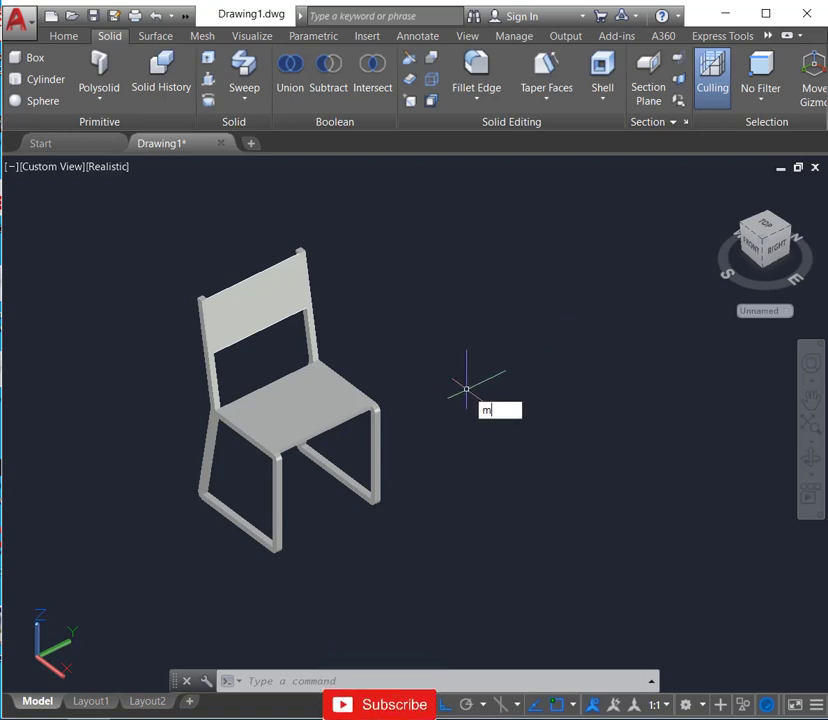
Open the materials library with MAT and apply a light wood material to part of the frame.
type("at")
key("Return")
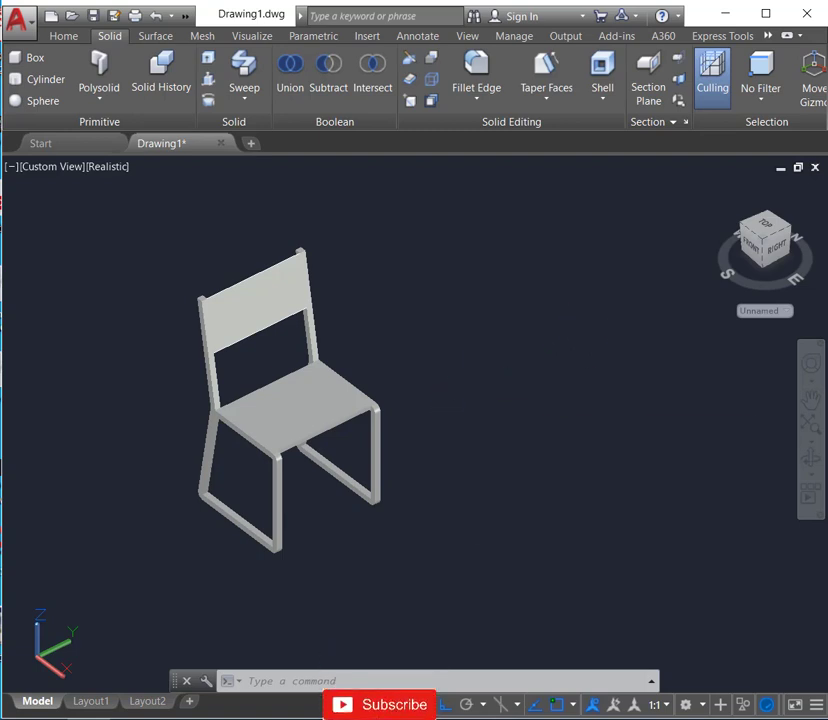
left_click_drag(567, 245, 266, 418)
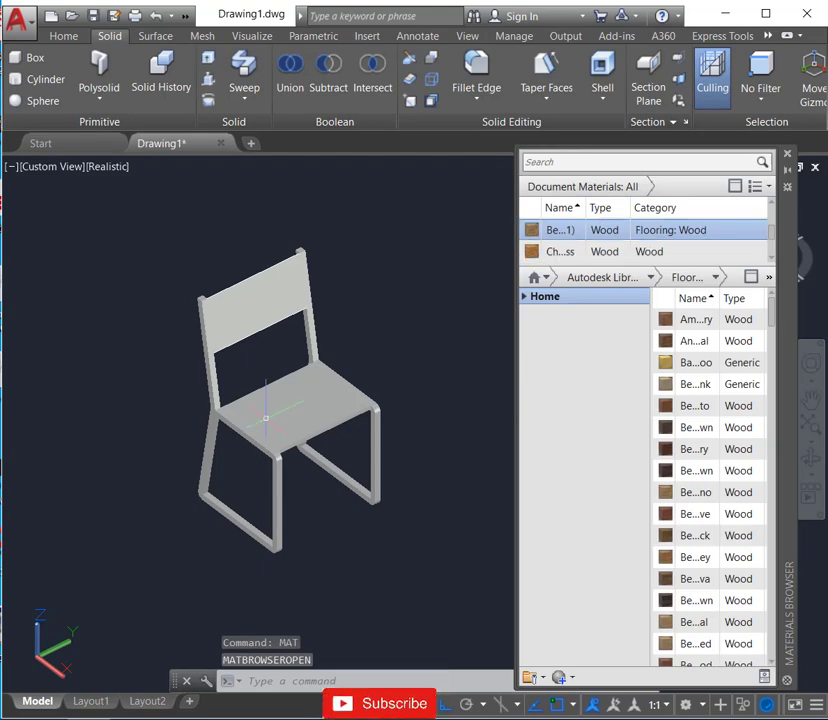
scroll(293, 388, "up", 2)
left_click(400, 398)
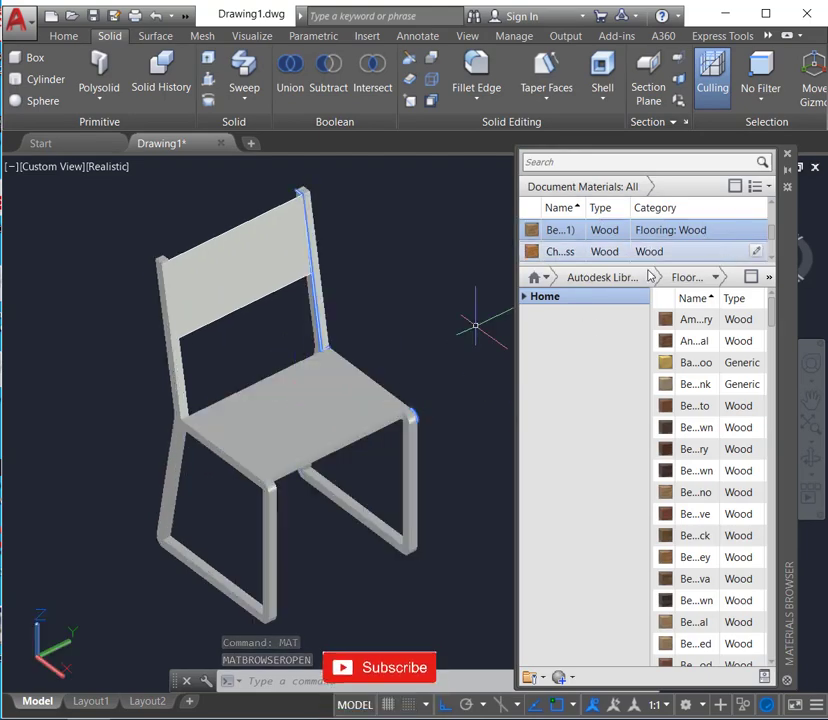
left_click(651, 277)
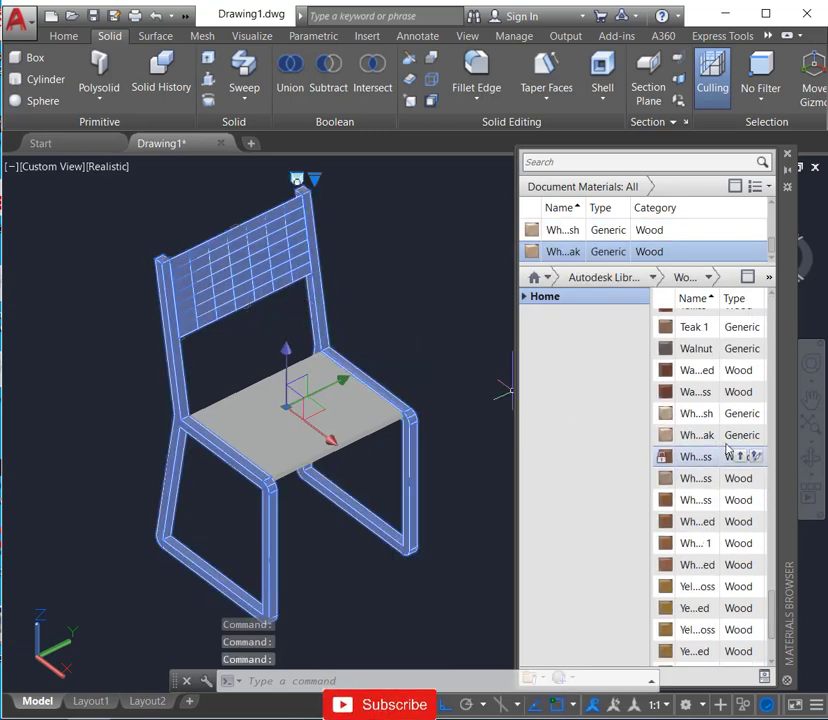
left_click(738, 414)
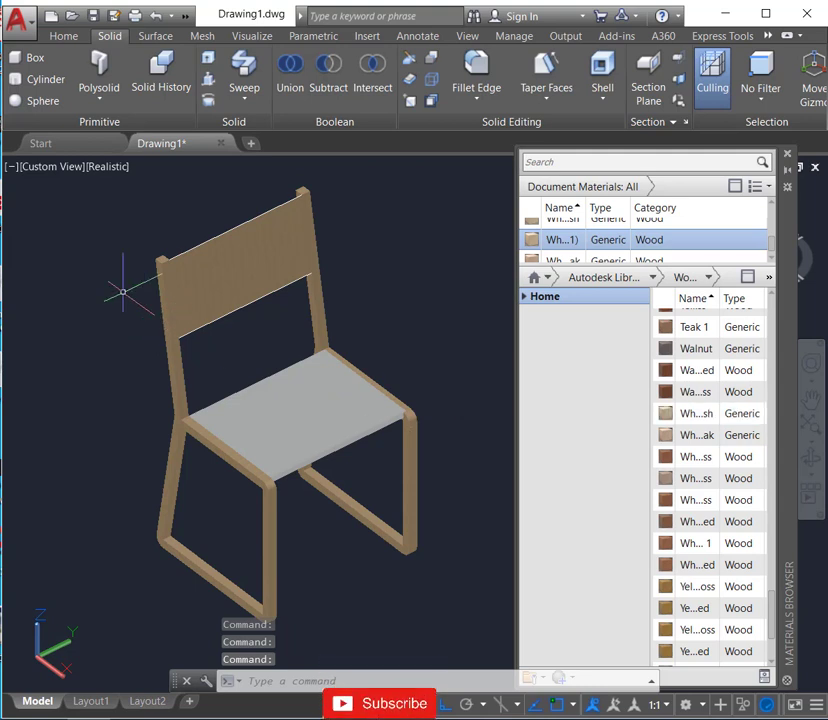
Apply a darker brown wood material to both side frames and the backrest.
left_click(170, 330)
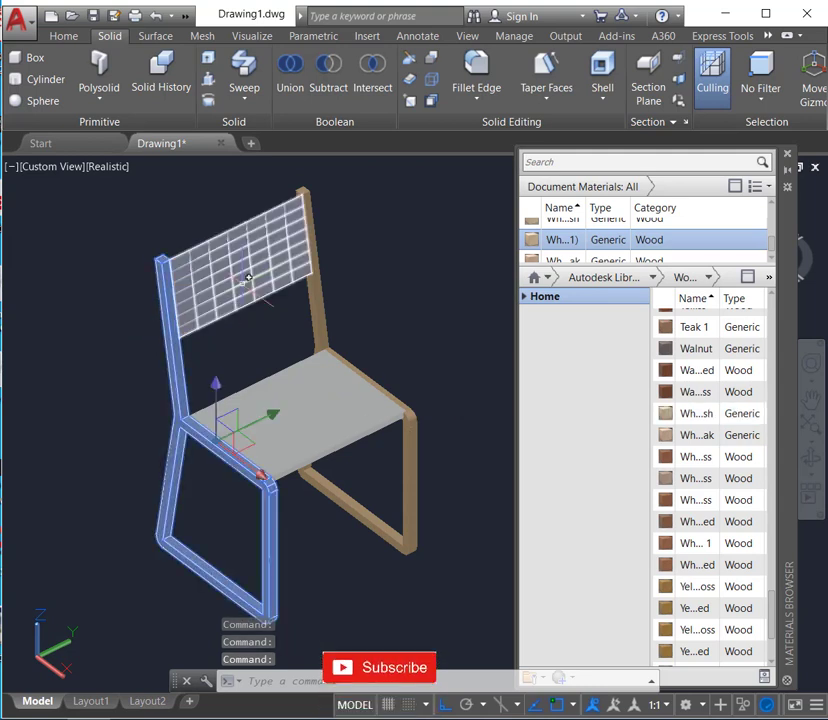
left_click(275, 296)
left_click(318, 288)
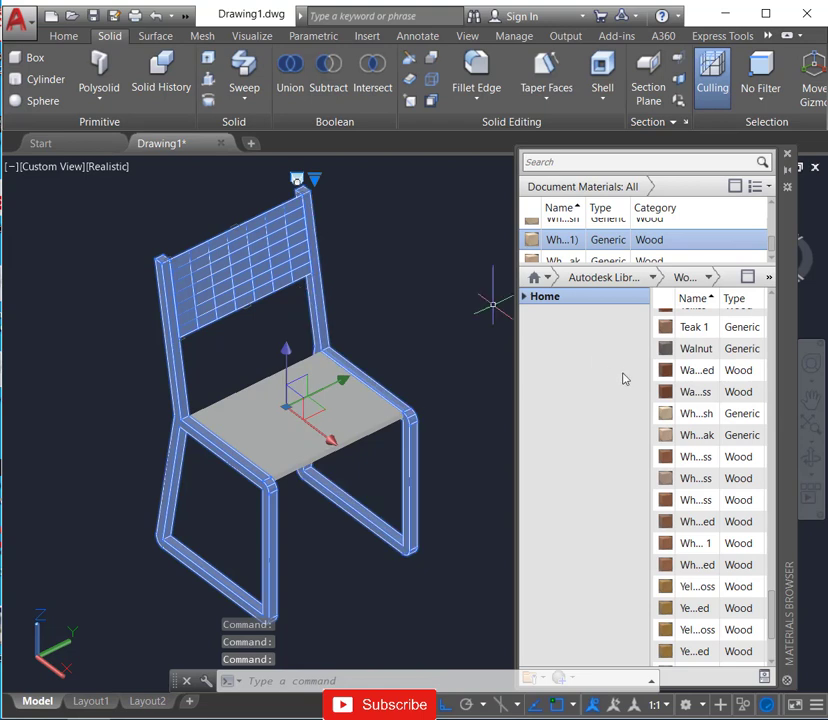
left_click(744, 480)
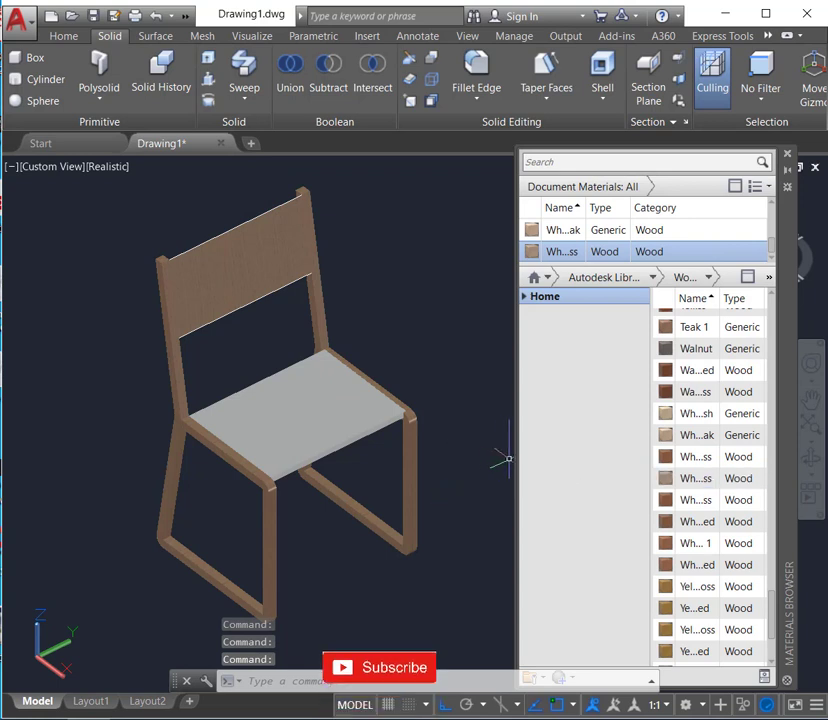
scroll(368, 362, "down", 2)
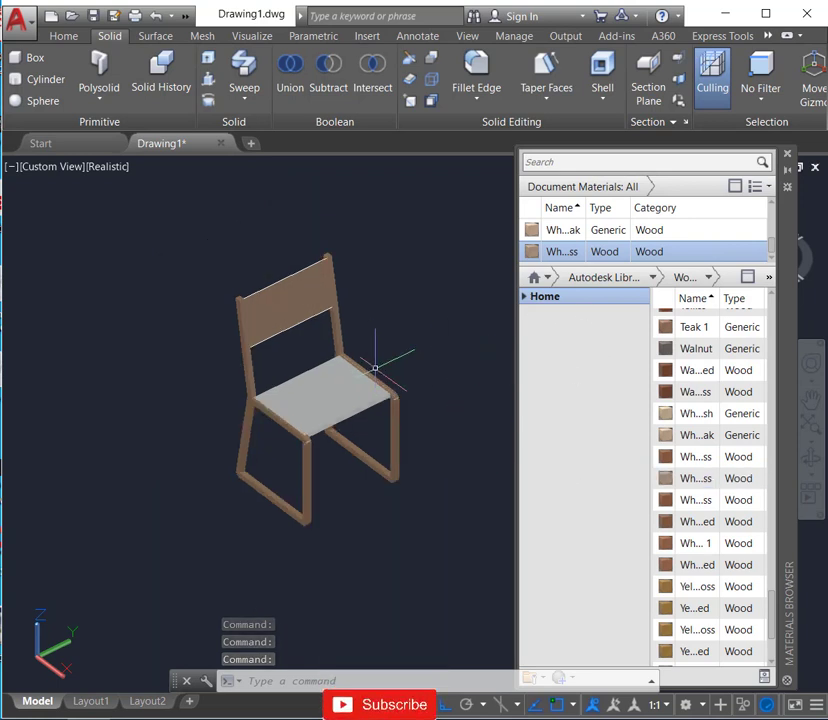
scroll(375, 368, "up", 2)
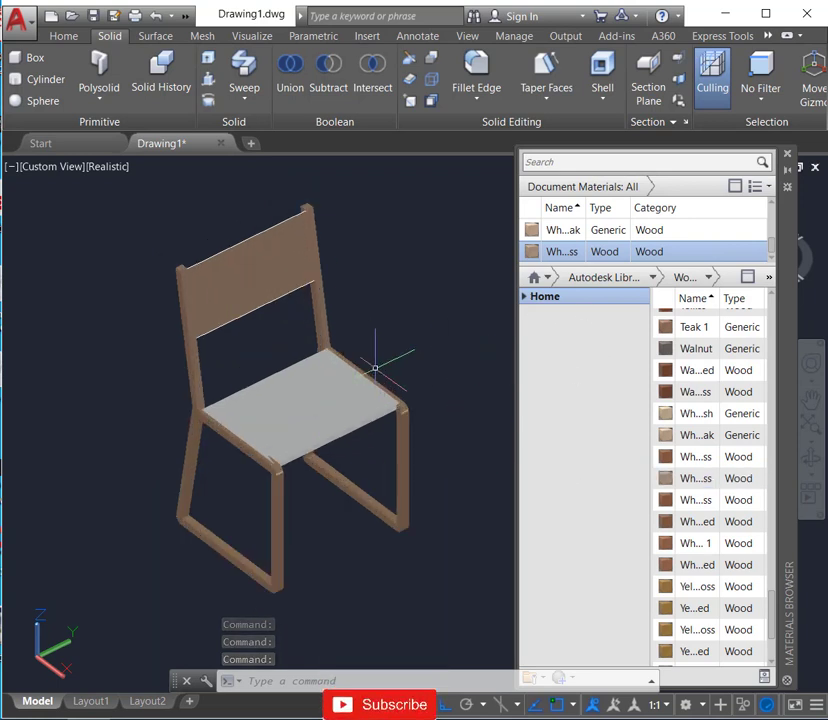
Add a wood flooring material from the Flooring category and apply it to the seat.
left_click(653, 279)
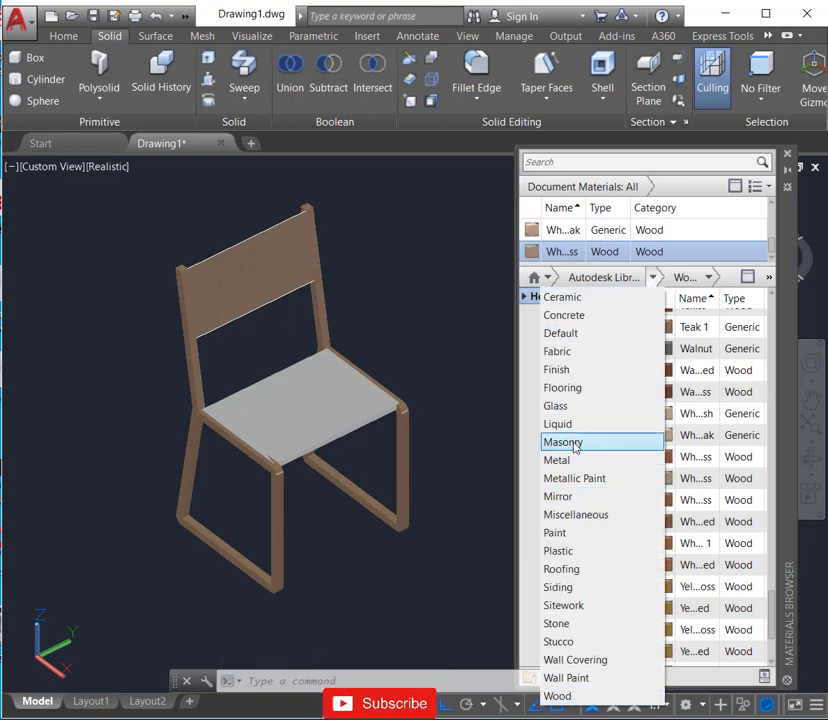
left_click(571, 390)
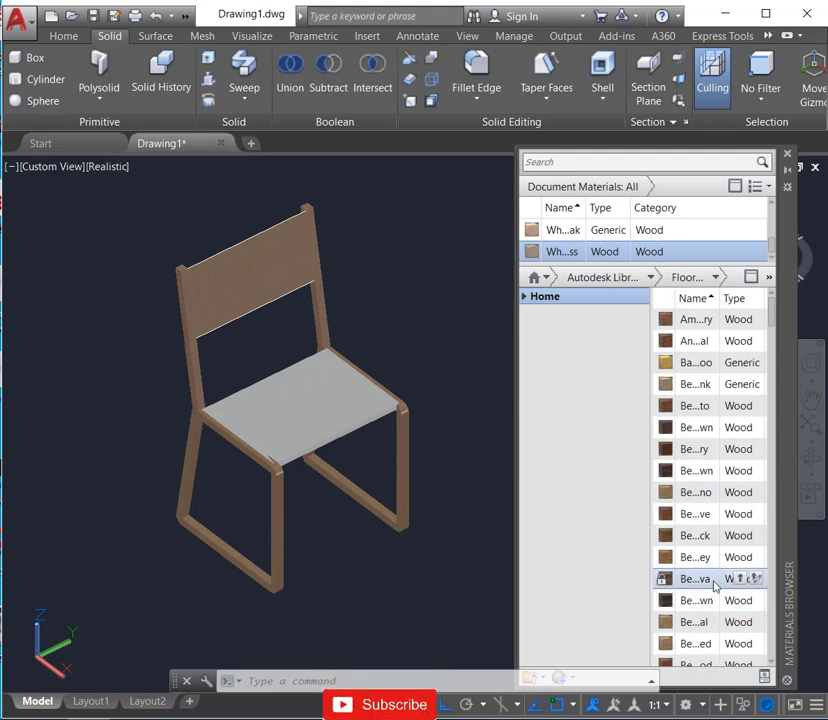
scroll(716, 582, "down", 2)
scroll(716, 582, "down", 1)
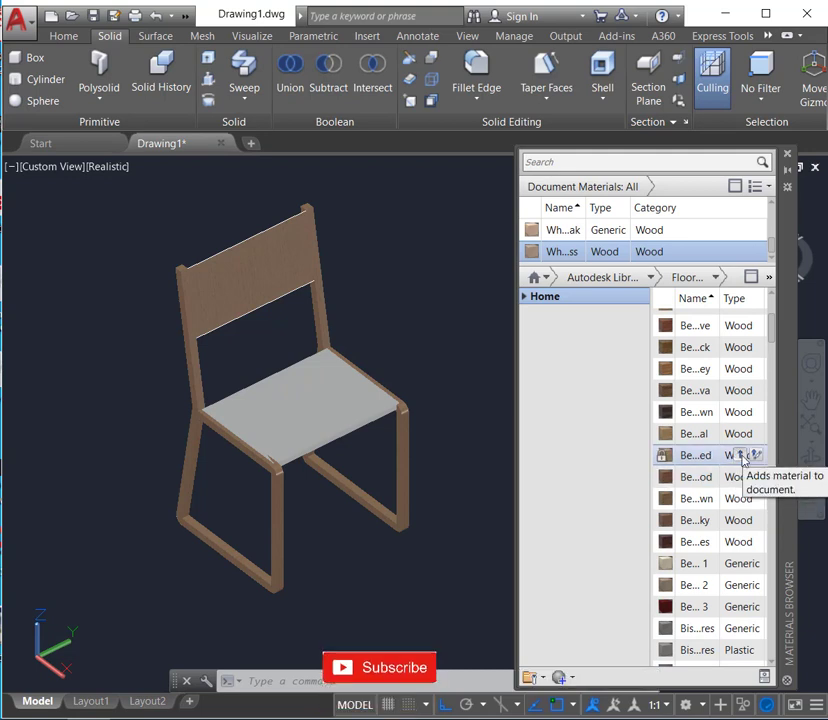
left_click(741, 456)
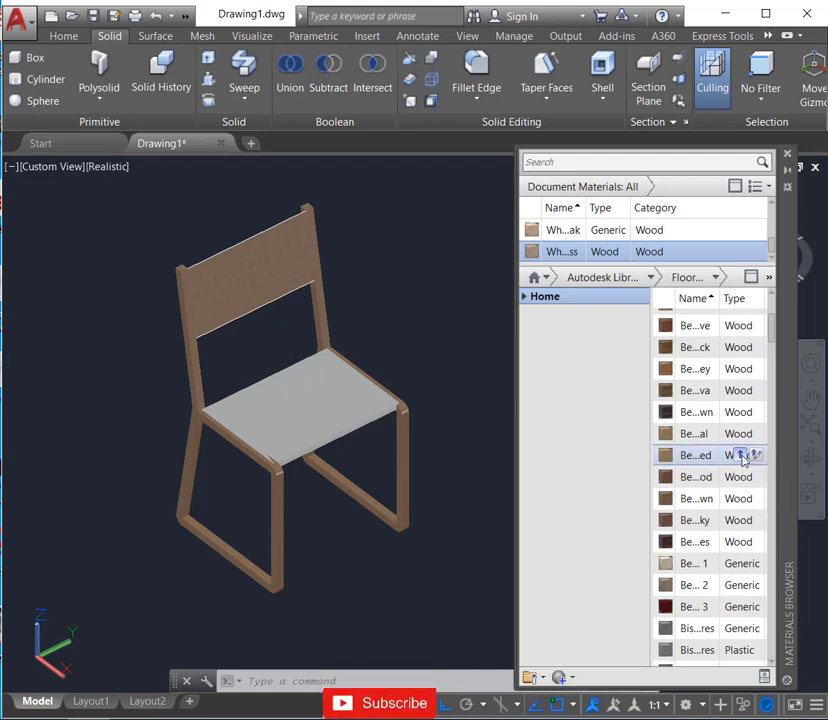
left_click(297, 401)
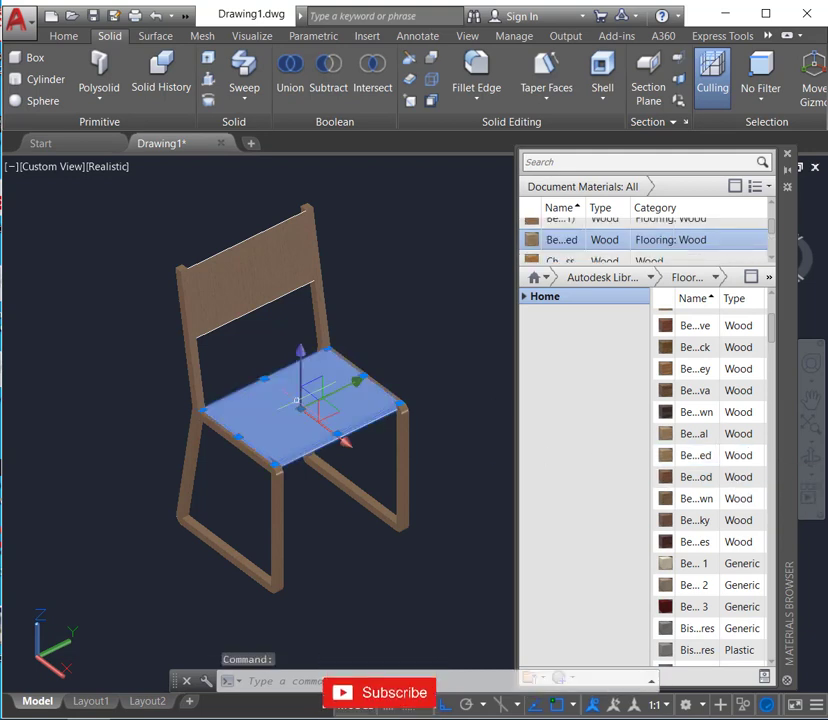
left_click(741, 456)
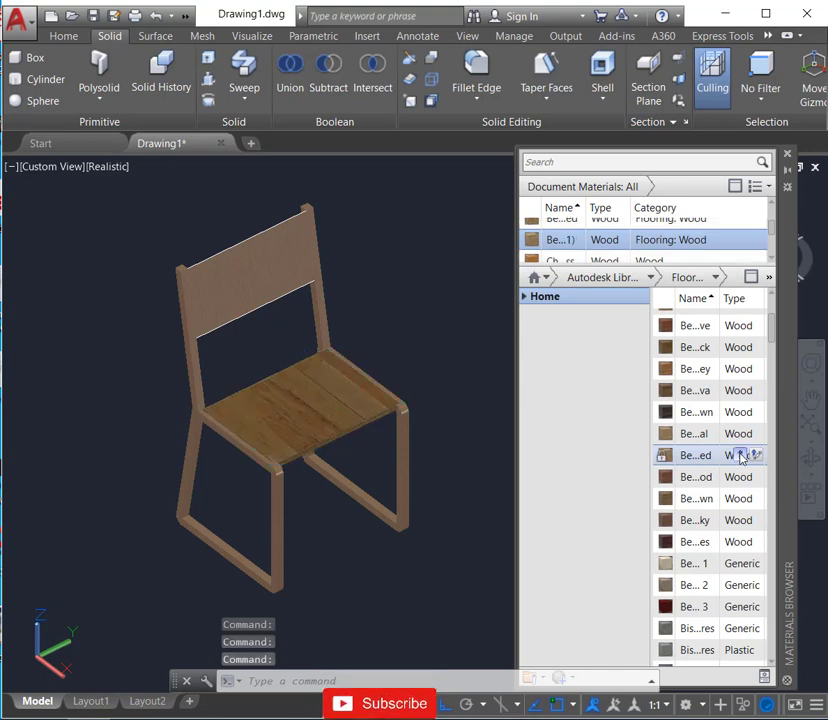
Give the seat a dark wood flooring finish and bring the view closer to the front.
left_click(314, 397)
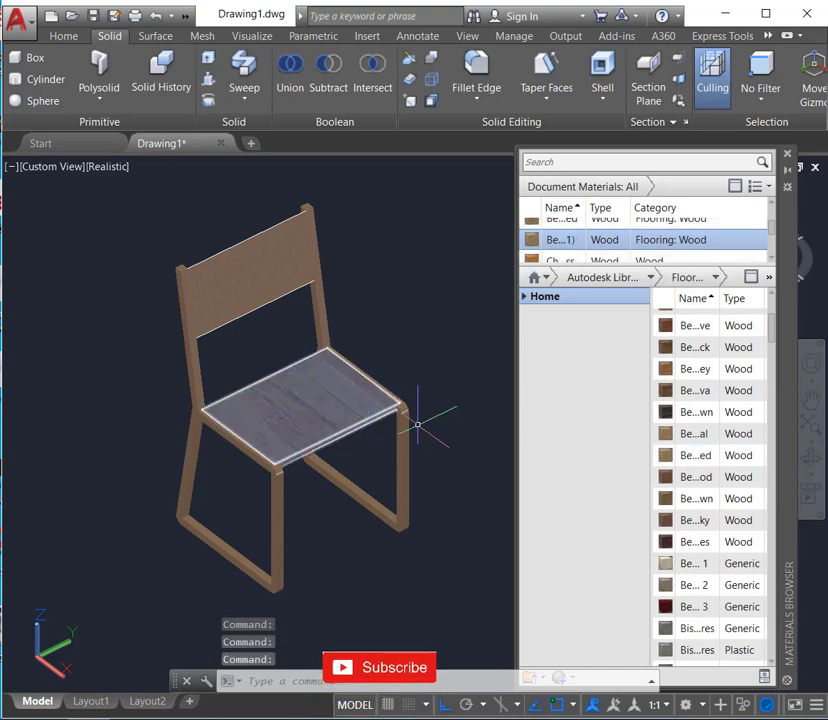
left_click(737, 499)
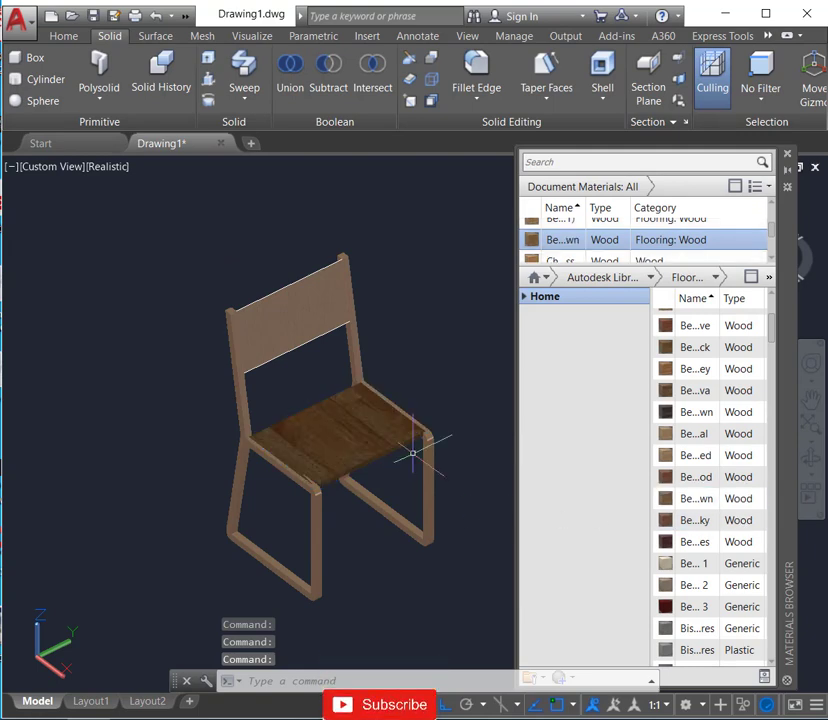
middle_click_drag(413, 453, 415, 449, "shift")
scroll(415, 449, "up", 2)
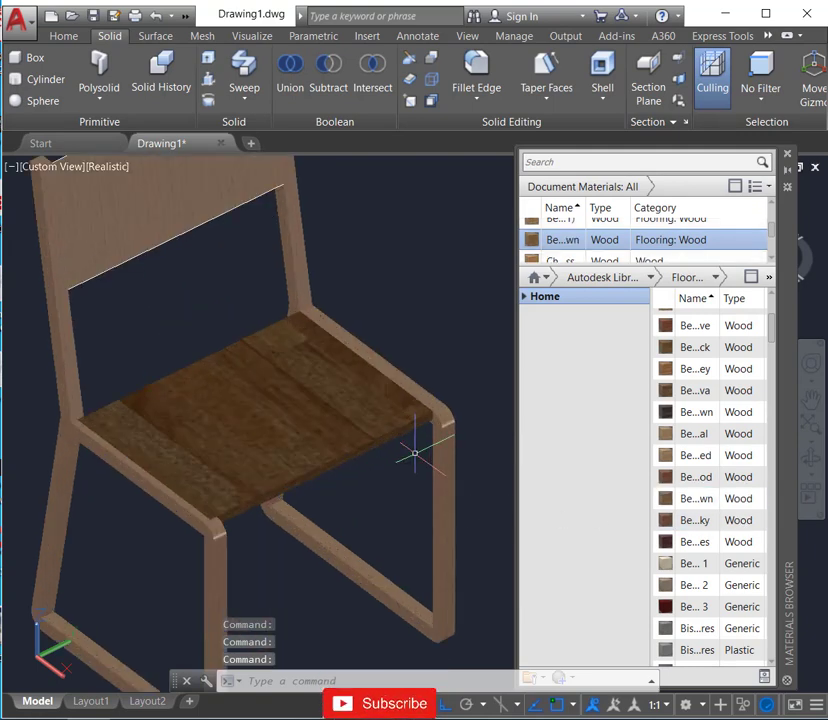
scroll(415, 449, "down", 2)
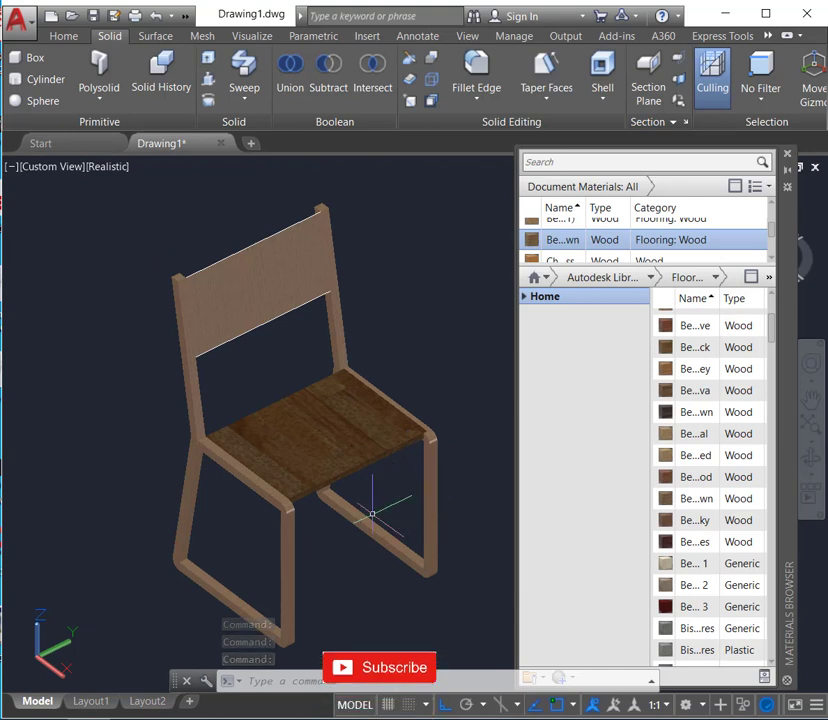
scroll(640, 235, "up", 1)
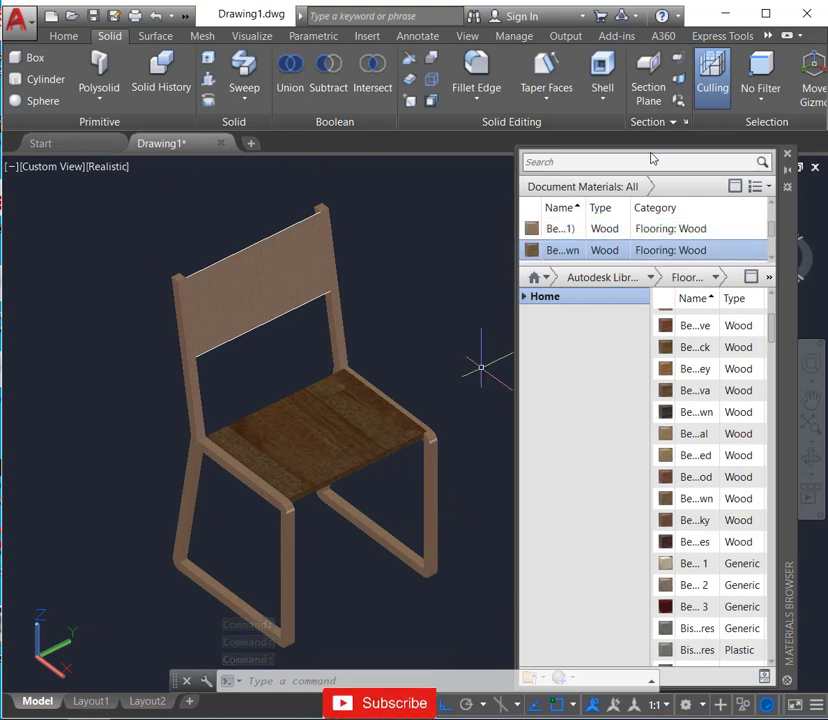
Close the Materials Browser and zoom the view of the chair.
left_click(788, 157)
scroll(499, 379, "down", 2)
scroll(502, 375, "down", 2)
scroll(515, 378, "down", 2)
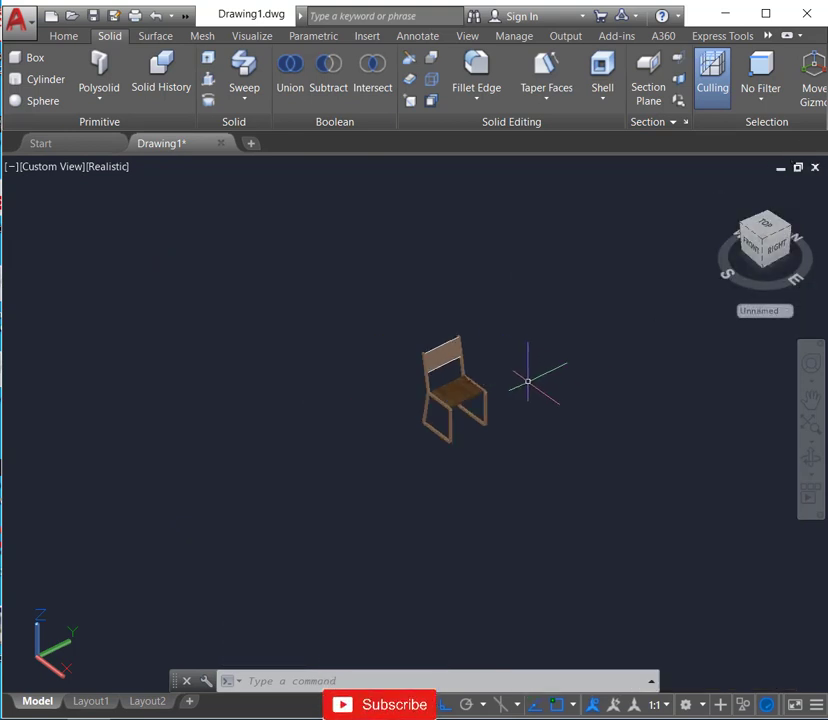
scroll(534, 384, "up", 2)
scroll(602, 390, "up", 1)
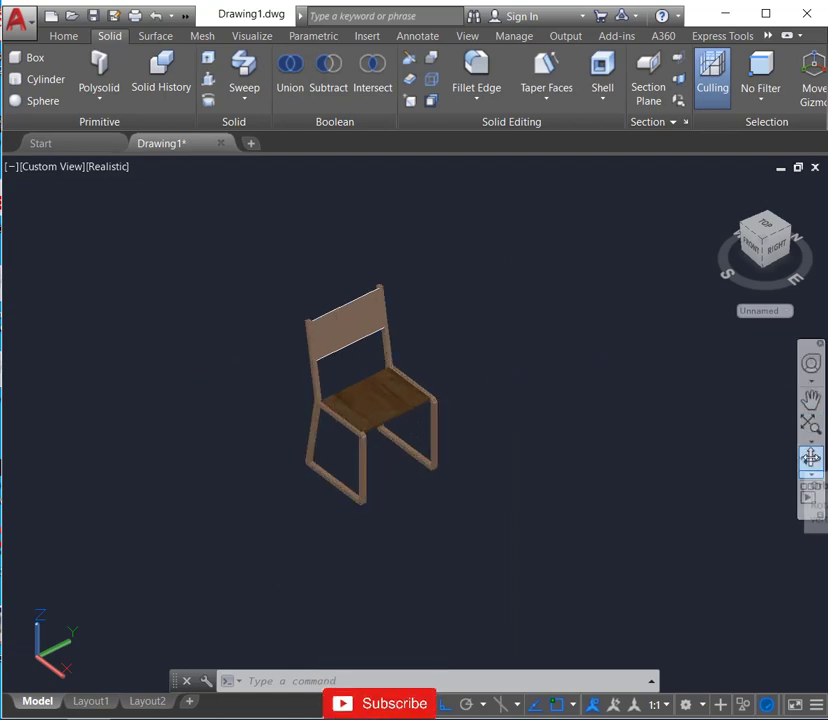
Orbit around the chair from a front-right view round to its back.
left_click(811, 457)
mouse_move(562, 440)
left_mouse_down()
mouse_move(484, 449)
mouse_move(393, 377)
mouse_move(377, 395)
left_mouse_up()
scroll(462, 469, "up", 2)
scroll(462, 469, "up", 2)
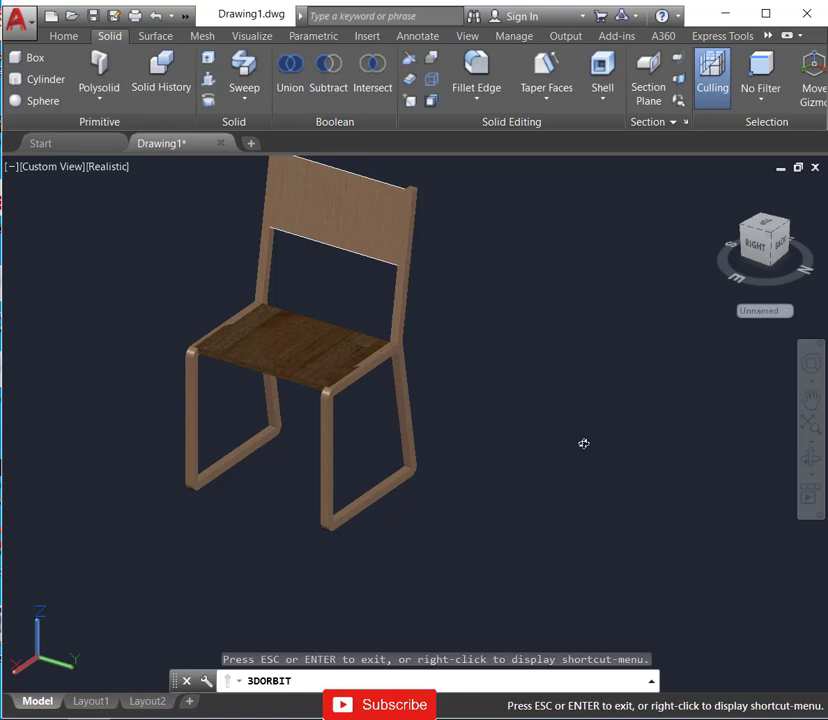
mouse_move(584, 443)
left_mouse_down()
mouse_move(456, 414)
mouse_move(455, 368)
mouse_move(503, 329)
mouse_move(540, 315)
mouse_move(445, 410)
mouse_move(571, 379)
mouse_move(641, 420)
mouse_move(663, 449)
mouse_move(724, 469)
mouse_move(700, 499)
mouse_move(456, 447)
mouse_move(475, 497)
mouse_move(431, 475)
mouse_move(394, 498)
mouse_move(438, 375)
mouse_move(453, 383)
mouse_move(456, 399)
mouse_move(418, 416)
mouse_move(527, 422)
mouse_move(510, 450)
mouse_move(479, 456)
mouse_move(484, 443)
mouse_move(601, 408)
left_mouse_up()
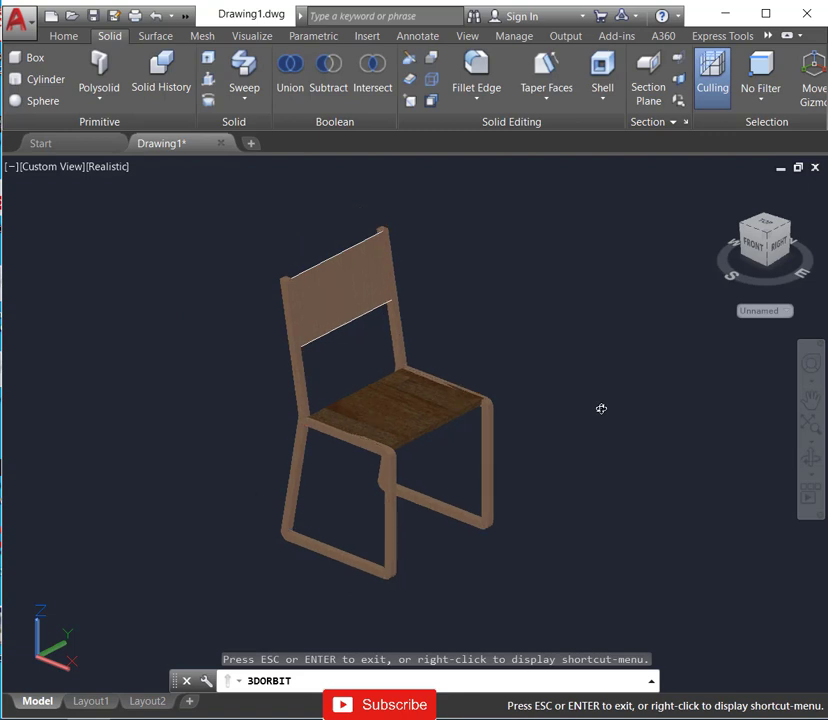
left_click_drag(554, 446, 558, 448)
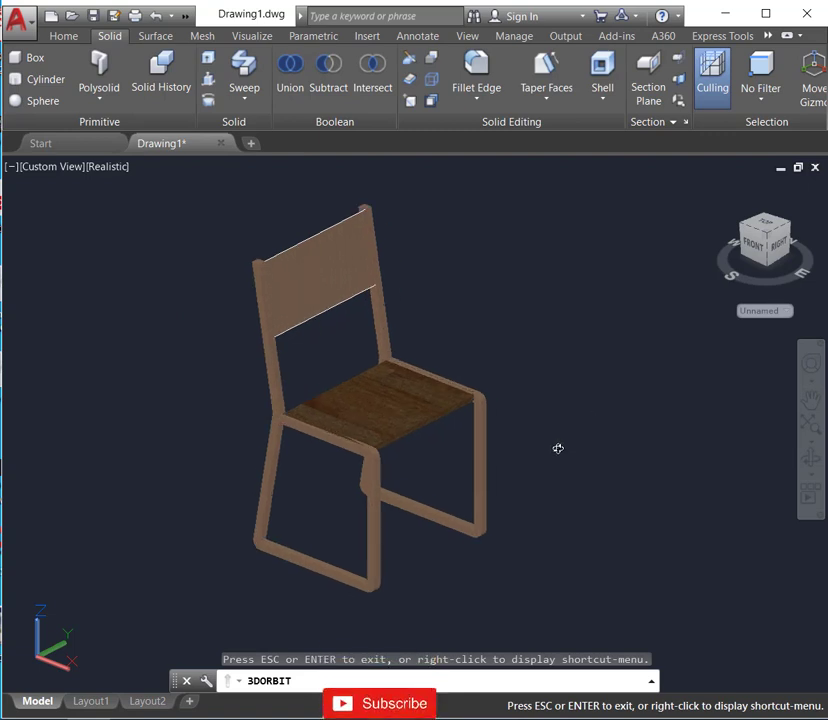
mouse_move(548, 443)
left_mouse_down()
mouse_move(519, 362)
mouse_move(519, 332)
left_mouse_up()
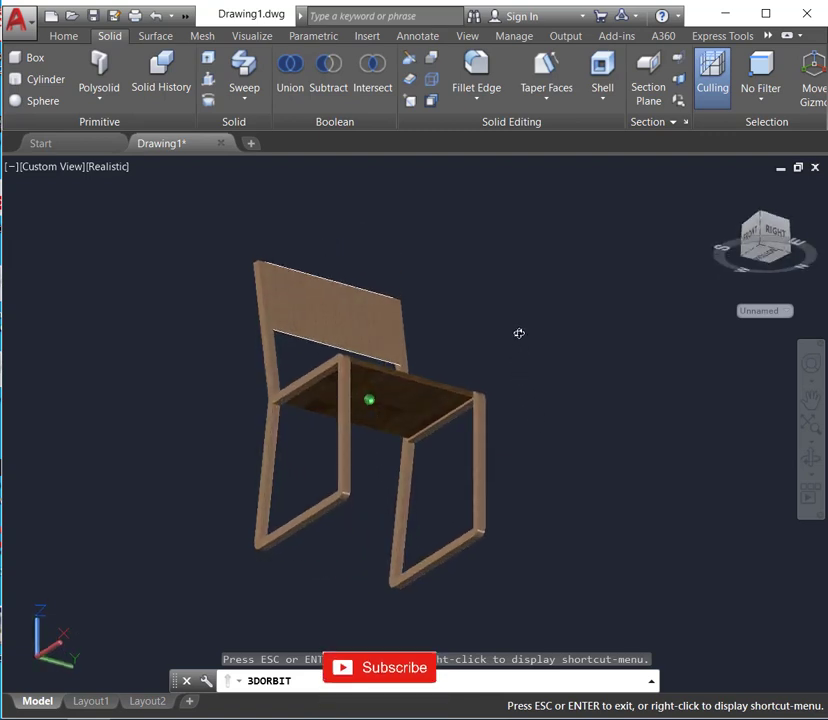